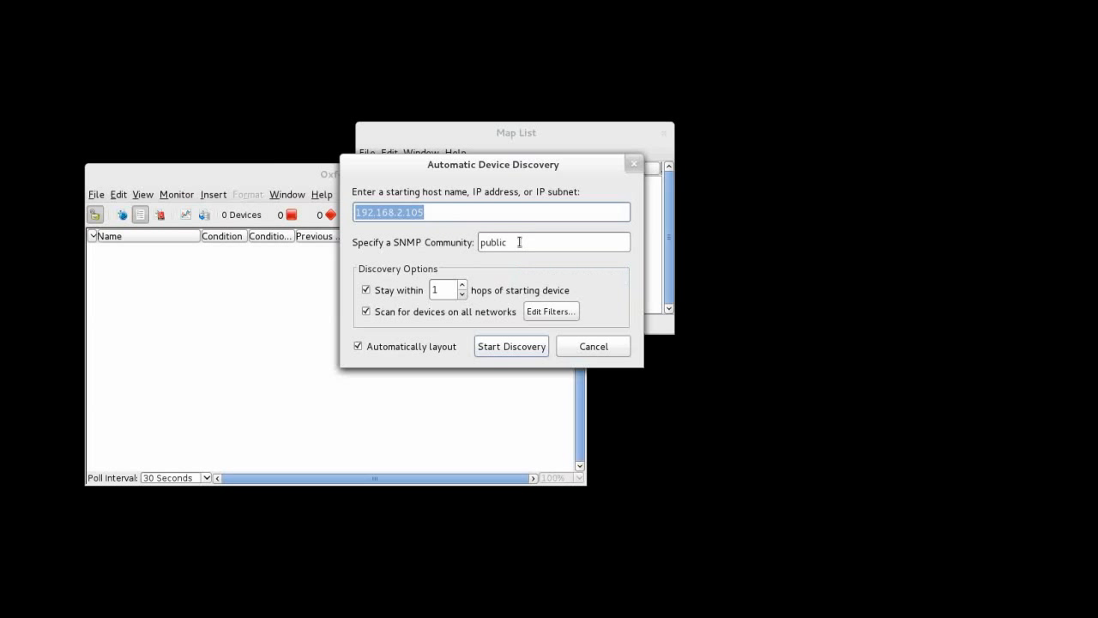
left_click(519, 242)
double_click(494, 242)
left_click(510, 242)
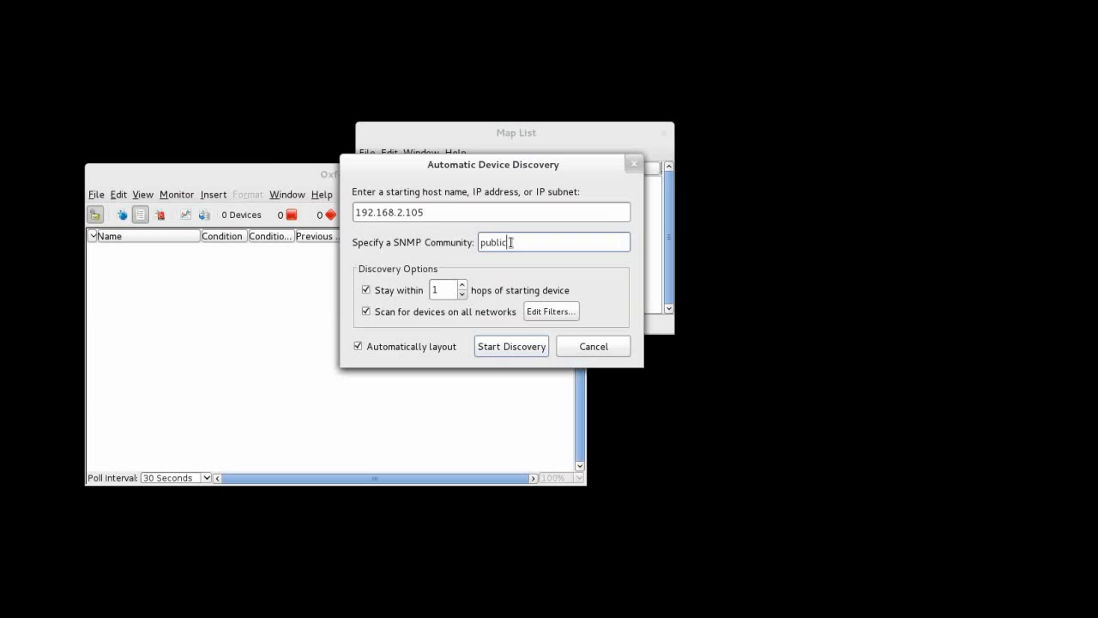
left_click(443, 289)
left_click(513, 242)
Set the starting address of the automatic device discovery to 192.168.2.1, leaving the SNMP community as public
triple_click(480, 212)
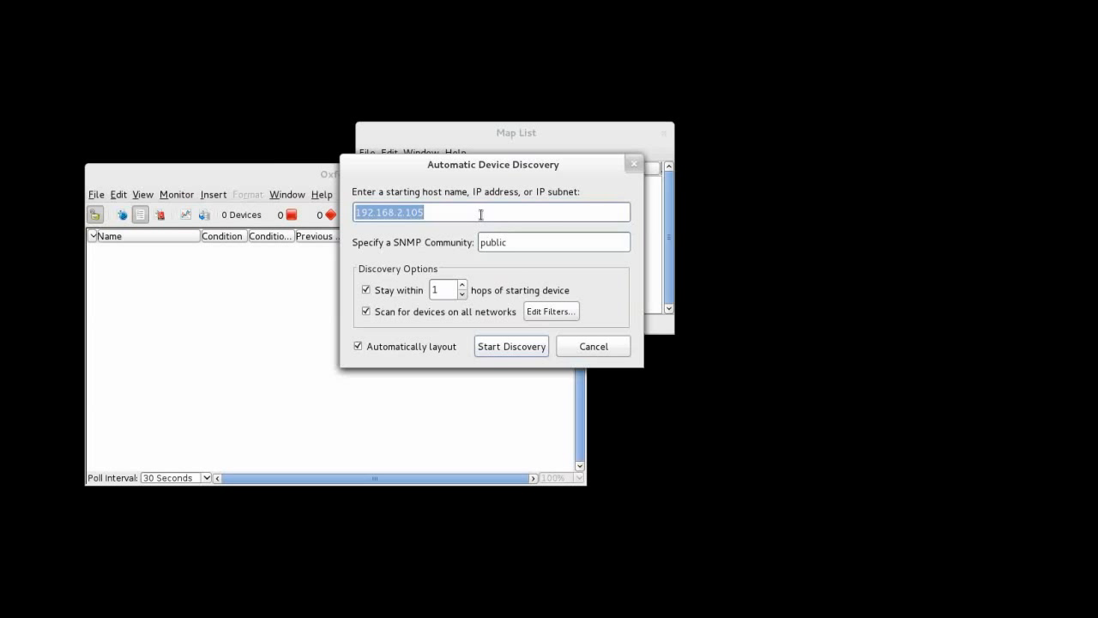
left_click(478, 214)
left_click_drag(408, 212, 453, 212)
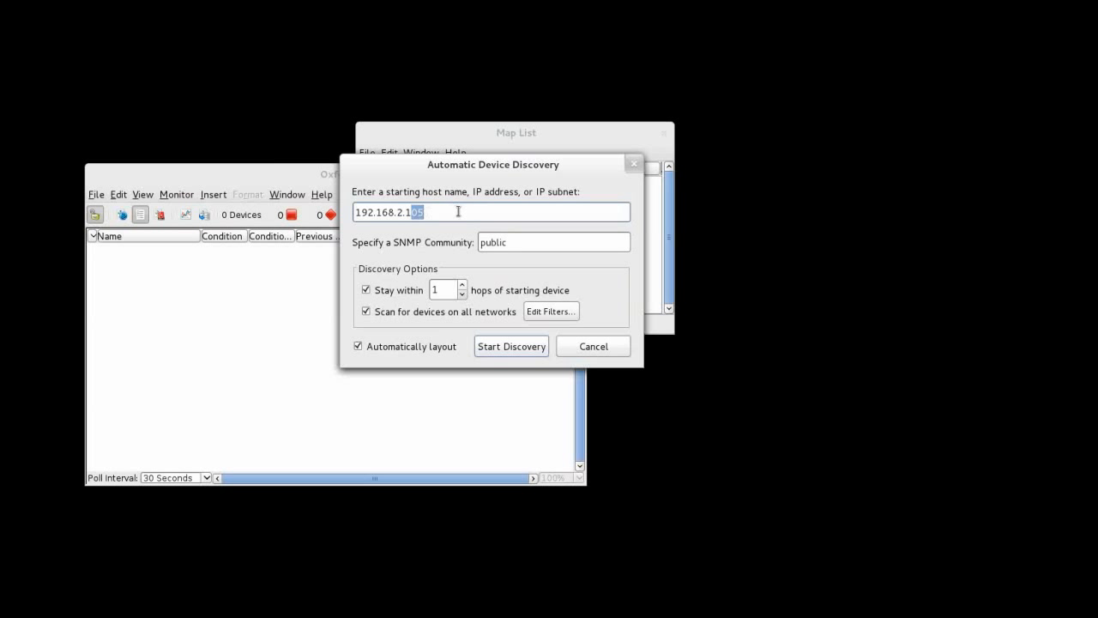
key("BackSpace")
left_click(511, 242)
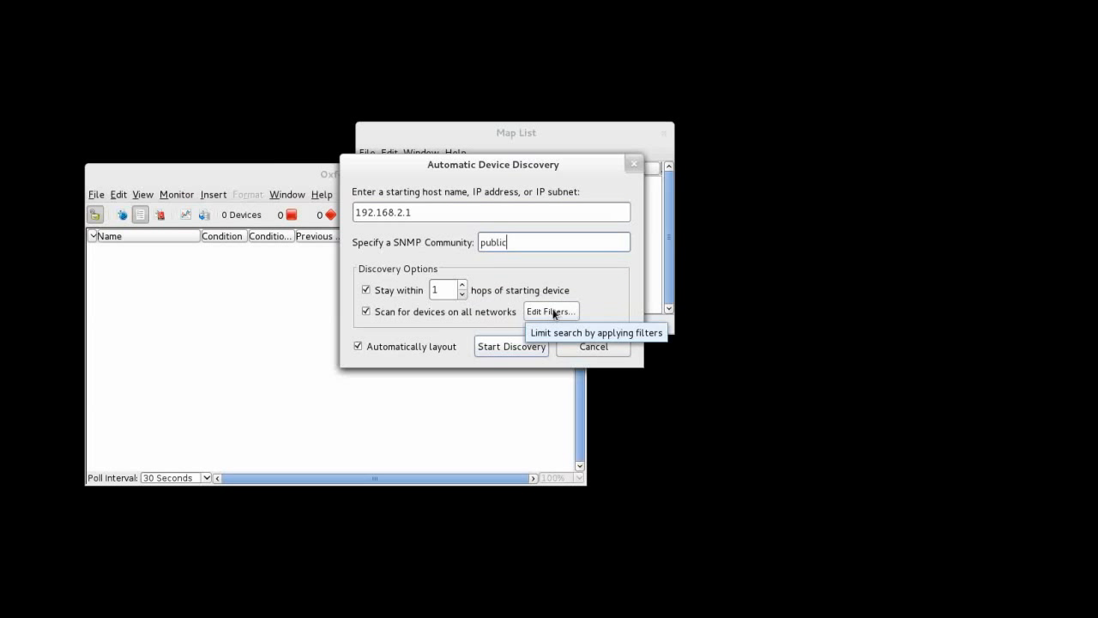
Review the network scanning filters without changing them, and start the device discovery from the entered address
left_click(551, 311)
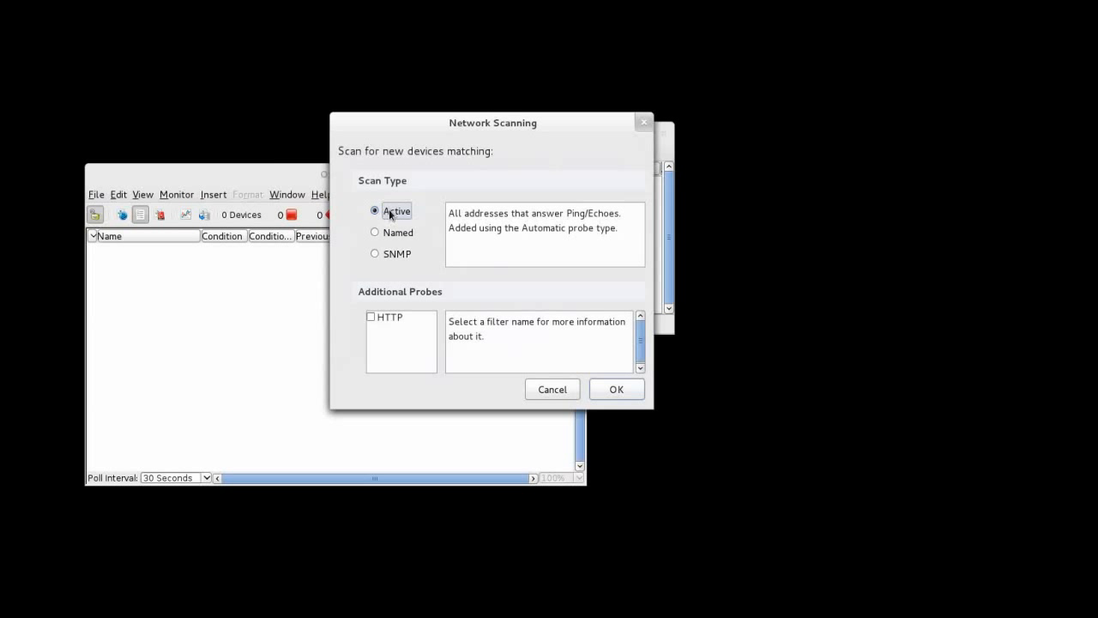
left_click(552, 390)
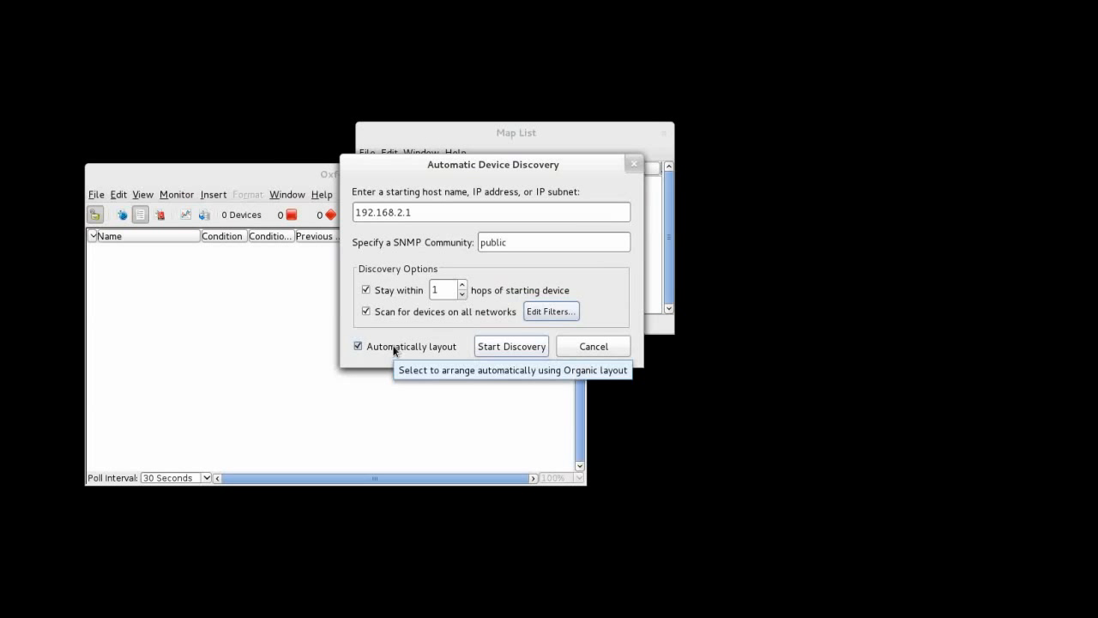
left_click(463, 212)
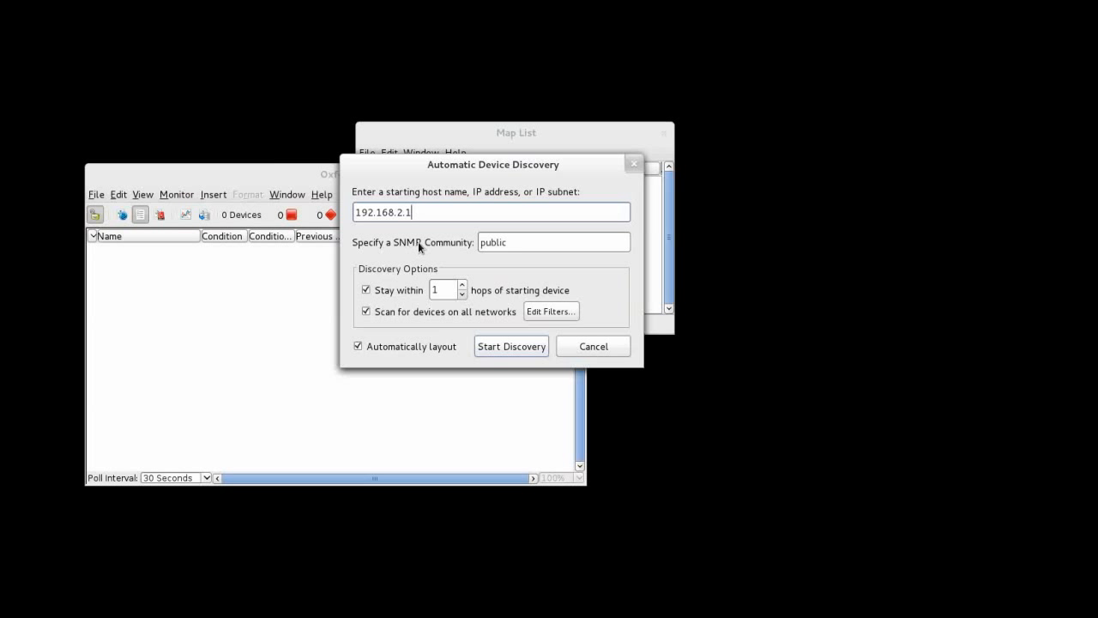
left_click(515, 348)
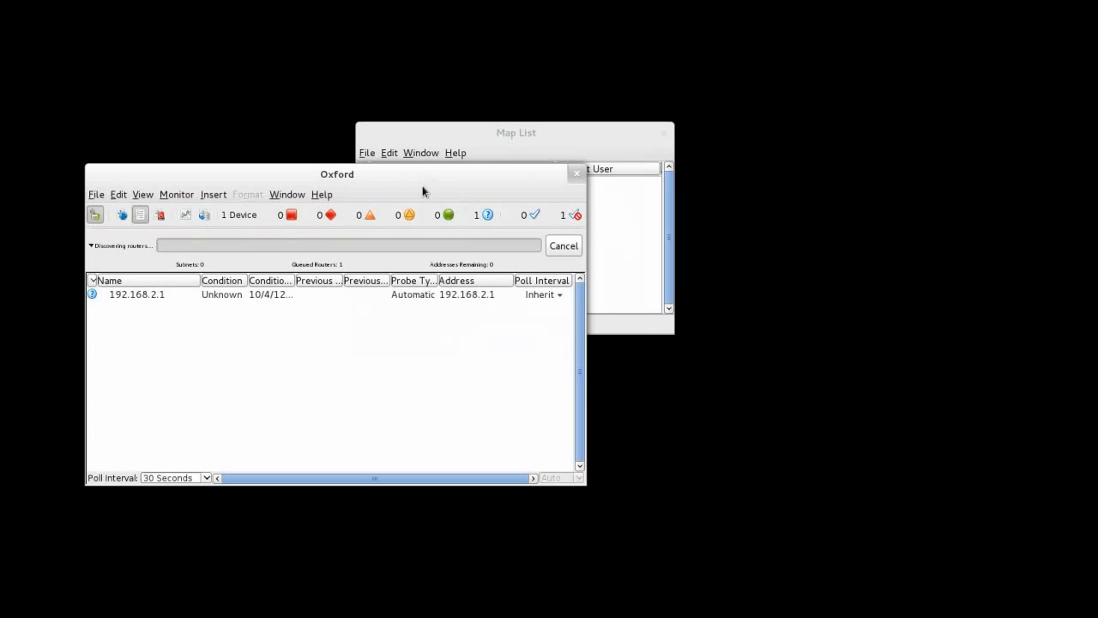
Enlarge the Oxford map window on all sides until it fills the whole screen
left_click_drag(106, 166, 118, 3)
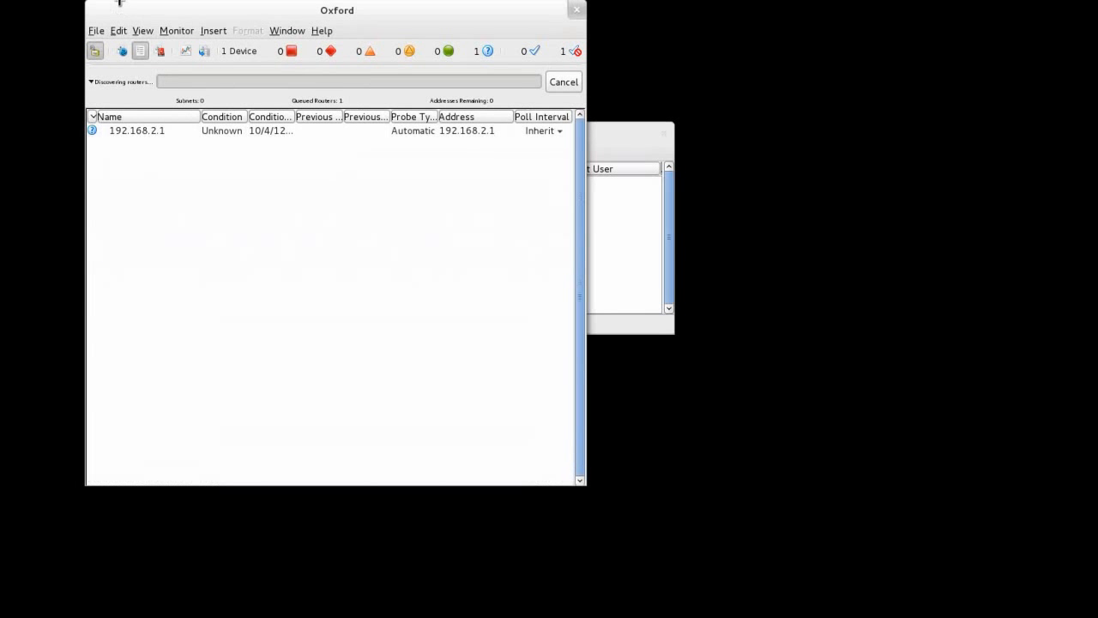
left_click_drag(582, 262, 1091, 312)
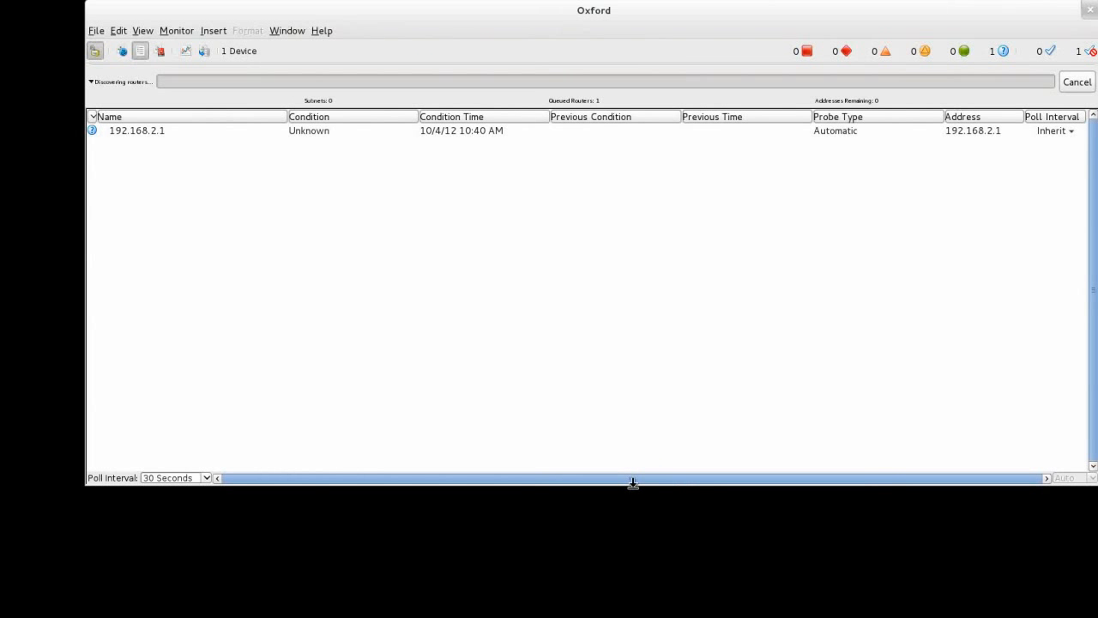
left_click_drag(633, 483, 635, 611)
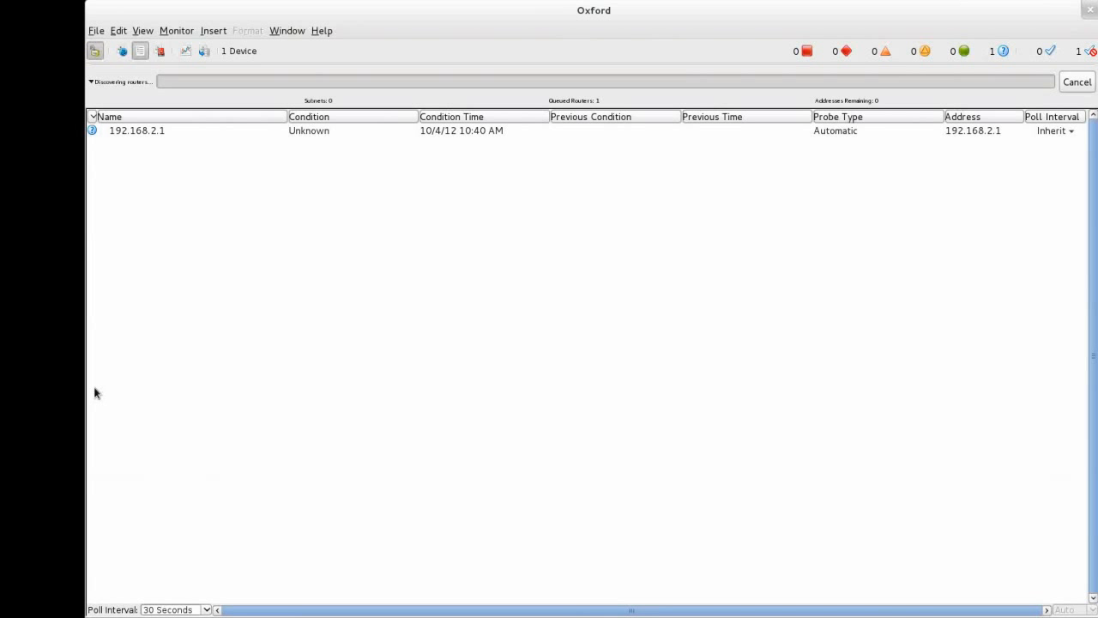
left_click_drag(86, 386, 2, 381)
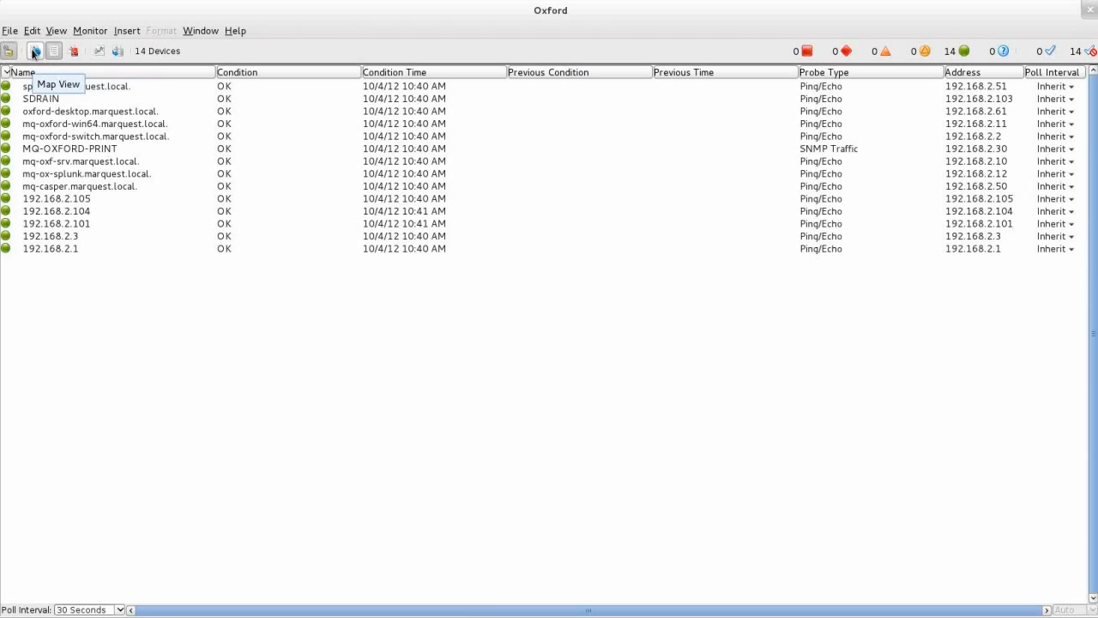
Switch to the map view and spread out the crowded device nodes around the 192.168.2.0/24 subnet
left_click(34, 52)
left_click_drag(387, 124, 305, 151)
left_click_drag(698, 111, 737, 121)
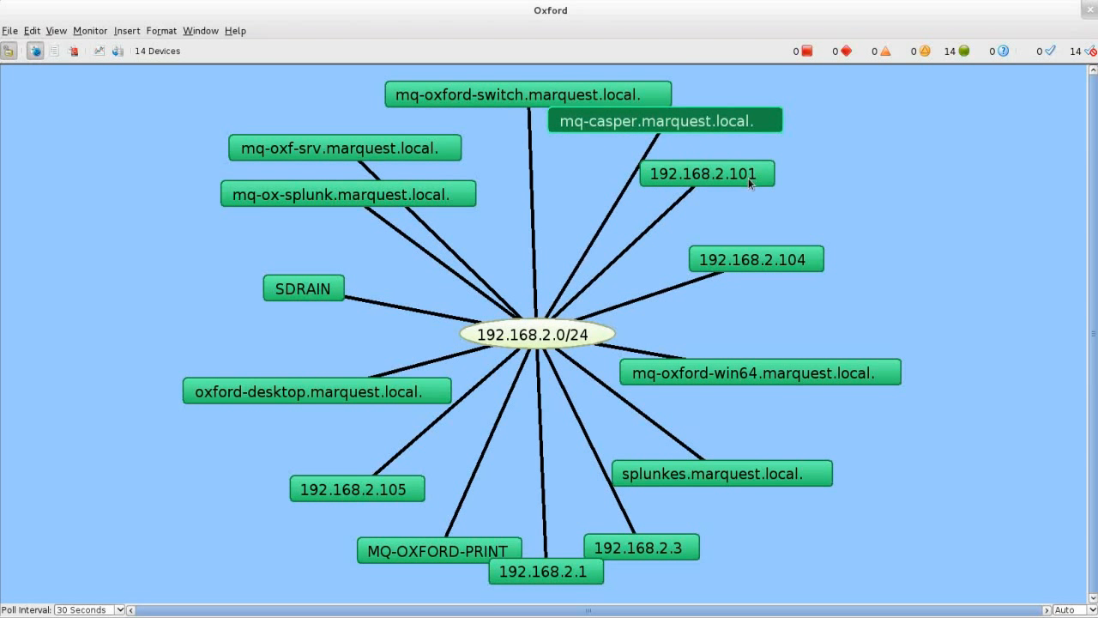
left_click_drag(539, 103, 494, 100)
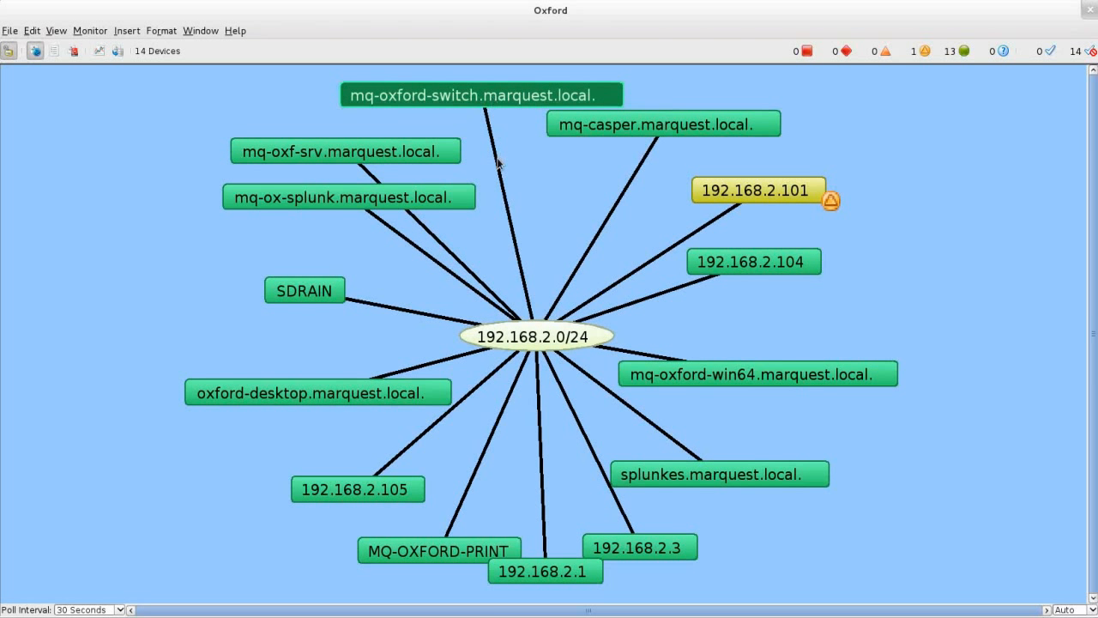
left_click_drag(431, 195, 294, 225)
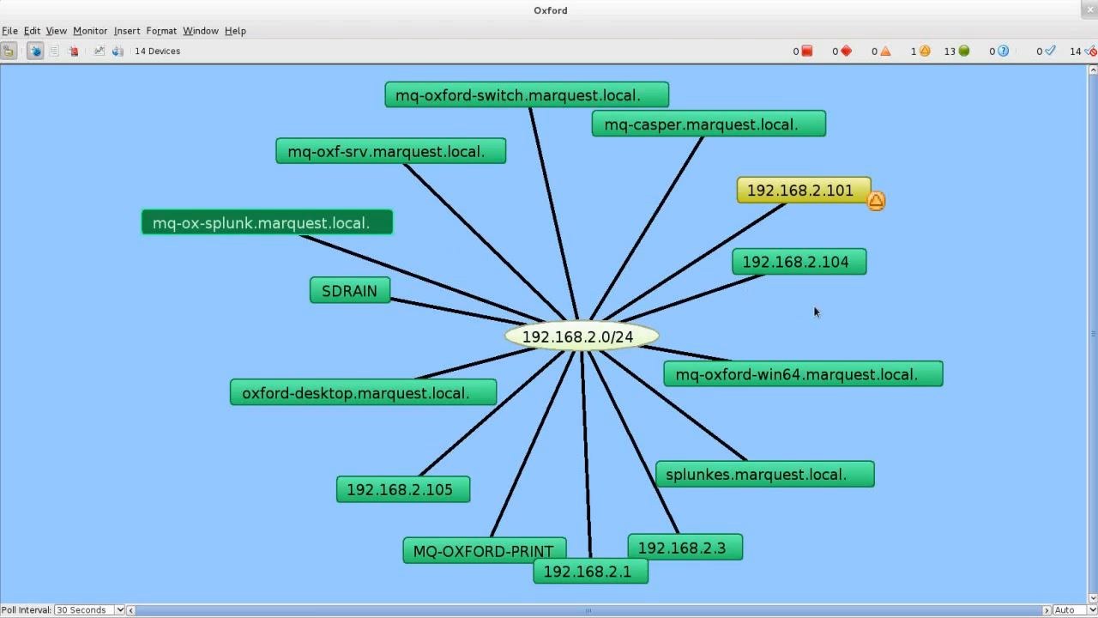
left_click_drag(817, 272, 822, 277)
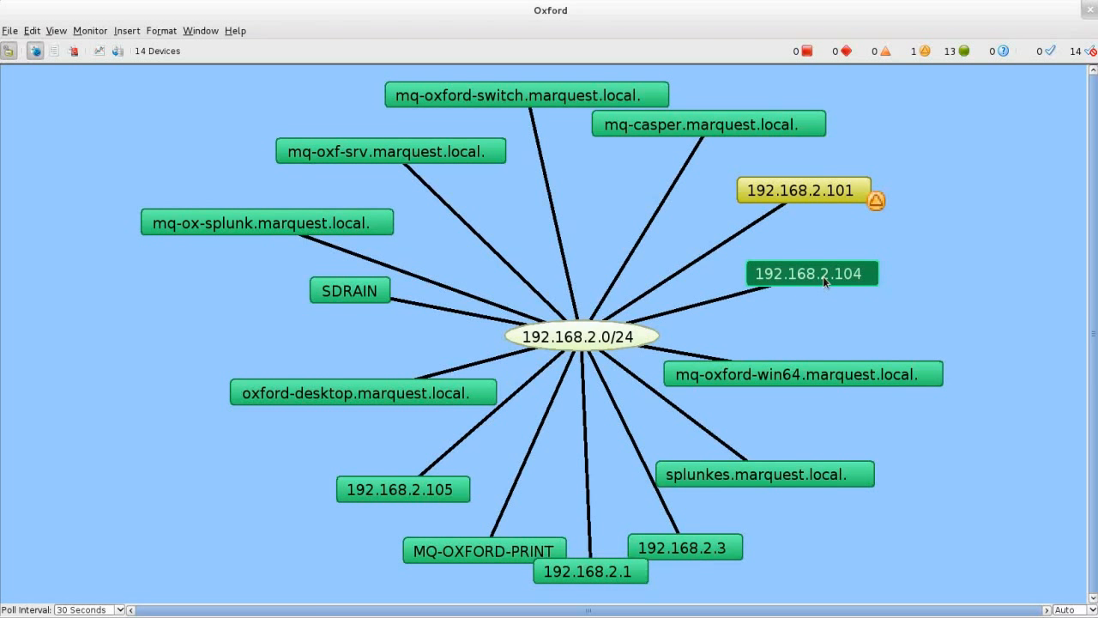
Examine the status window of the 192.168.2.101 device for the reason behind its warning, and close it
left_click(828, 197)
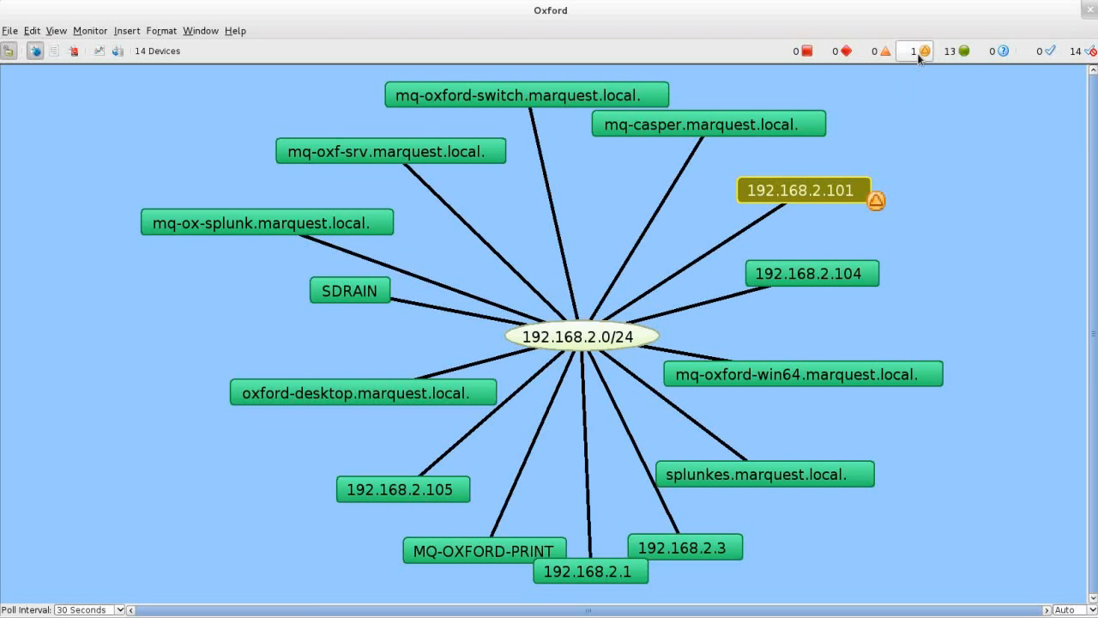
right_click(817, 193)
left_click(837, 204)
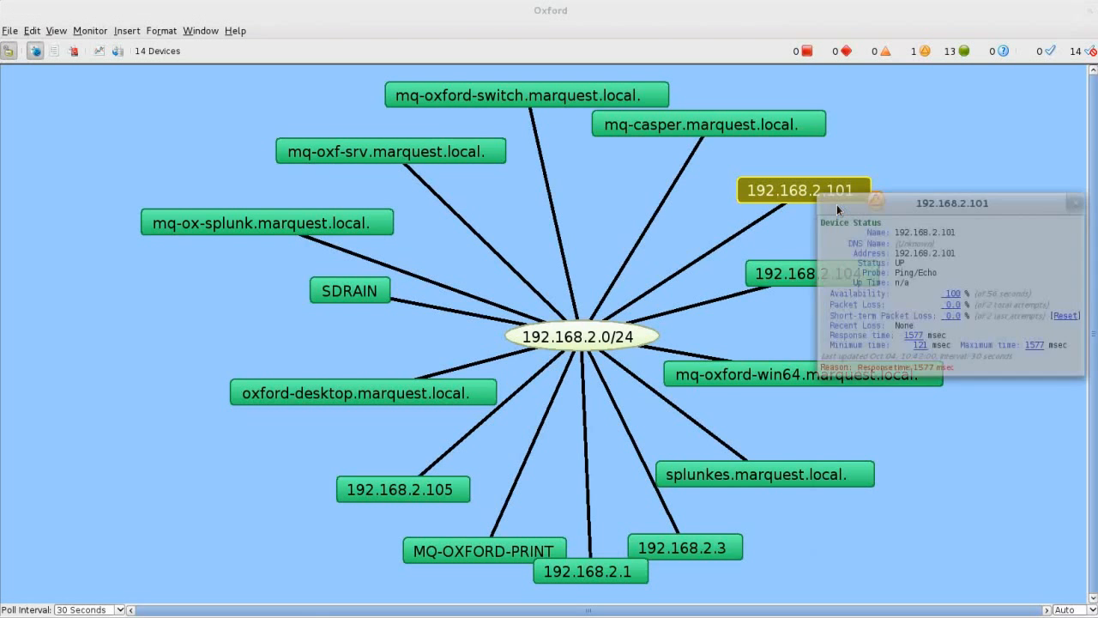
left_click_drag(853, 207, 410, 160)
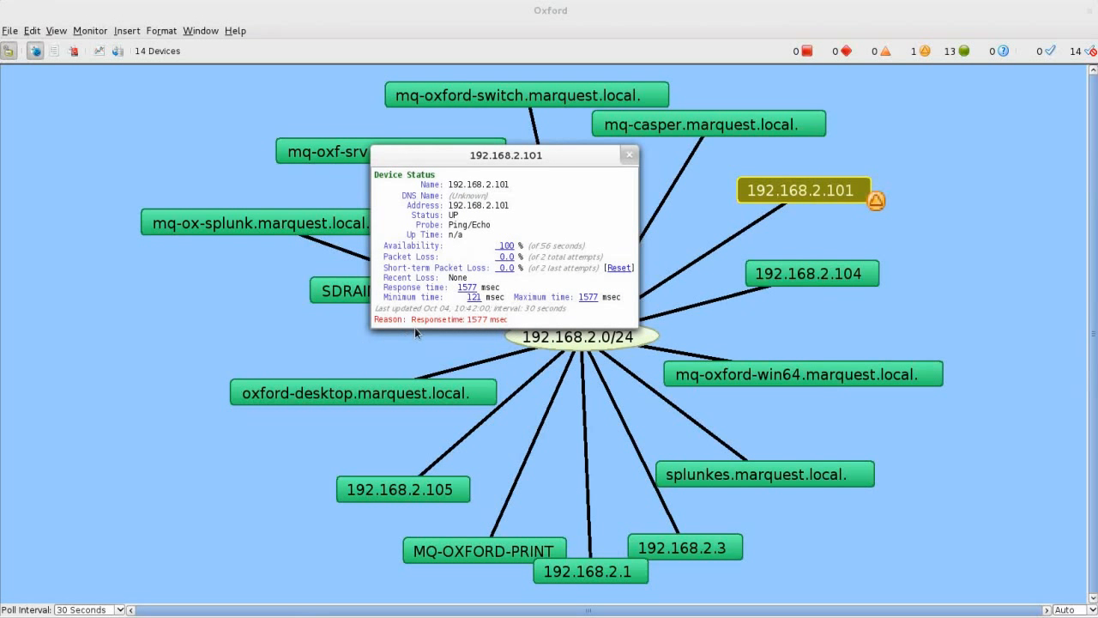
left_click_drag(414, 323, 486, 323)
left_click(498, 324)
left_click(629, 157)
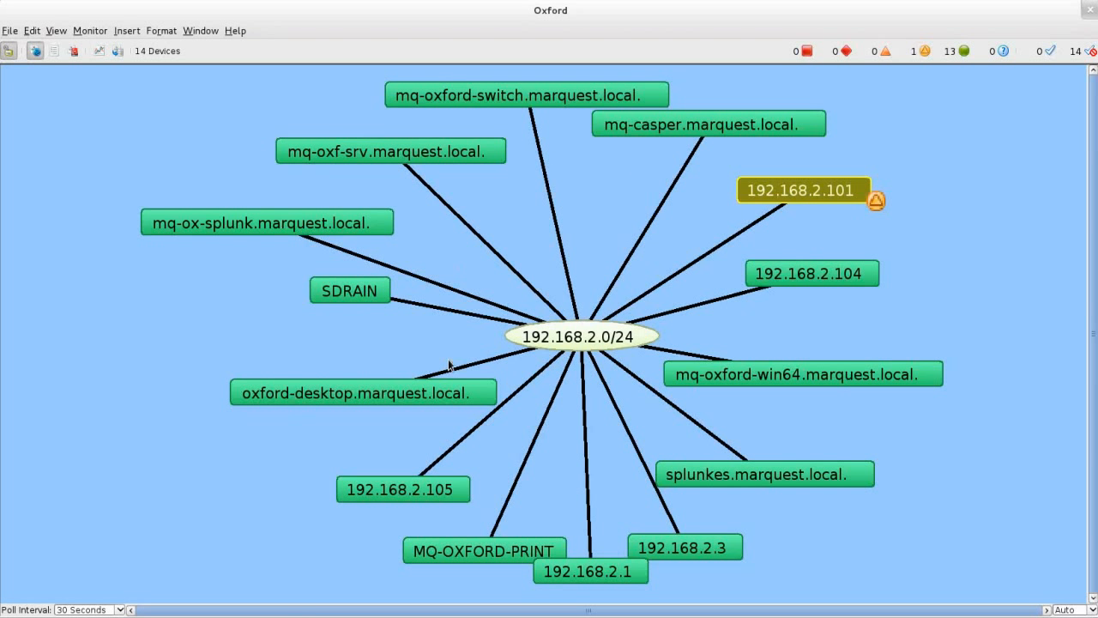
Check the MQ-OXFORD-PRINT entry and its probe type in the device list, and return to the map view
left_click(52, 52)
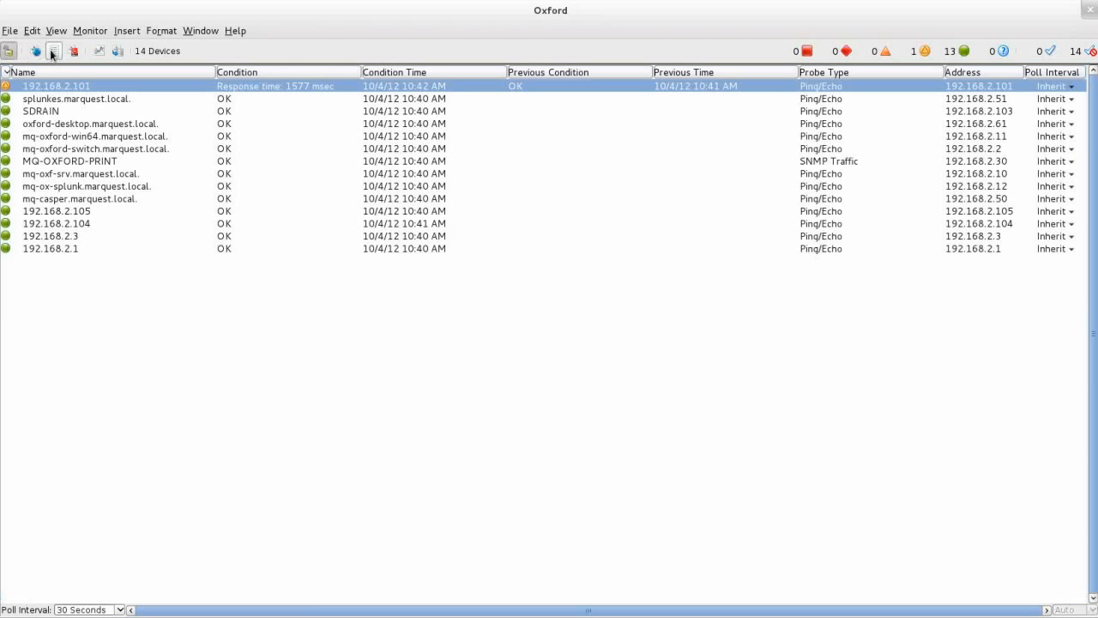
left_click(803, 162)
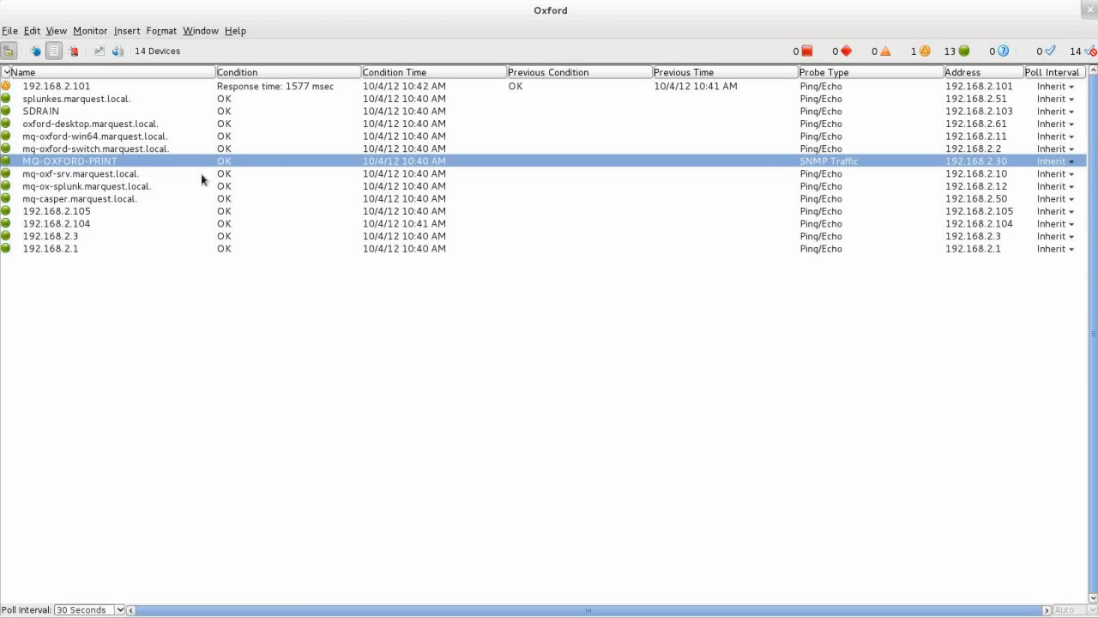
left_click(35, 50)
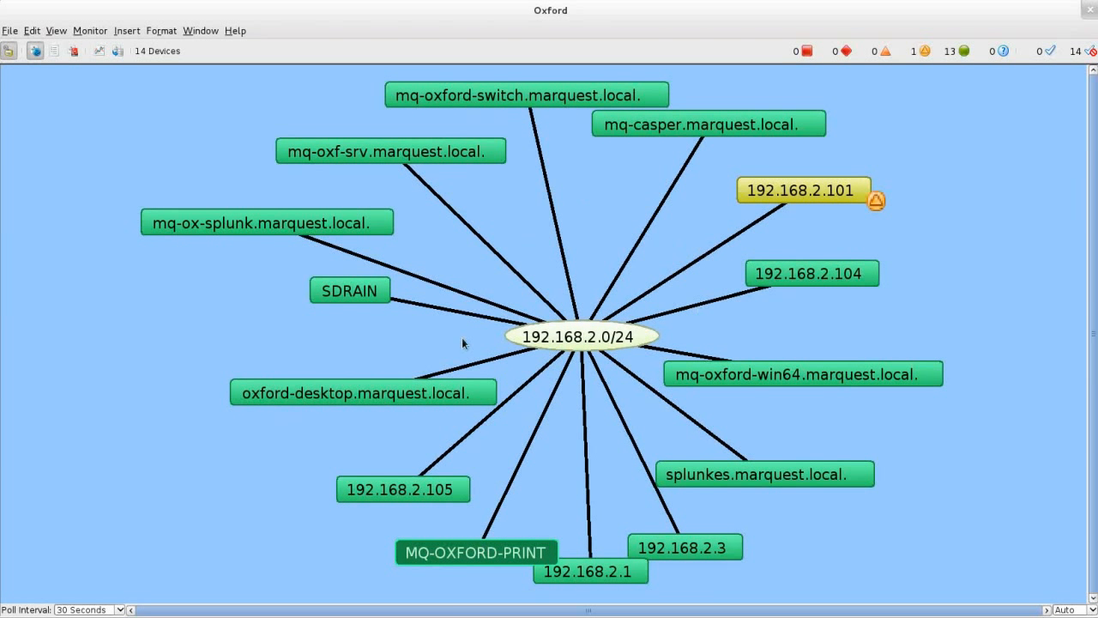
Examine the name, address and probe of mq-oxford-switch in its status window, close it, and nudge the switch's node slightly left
left_click(494, 99)
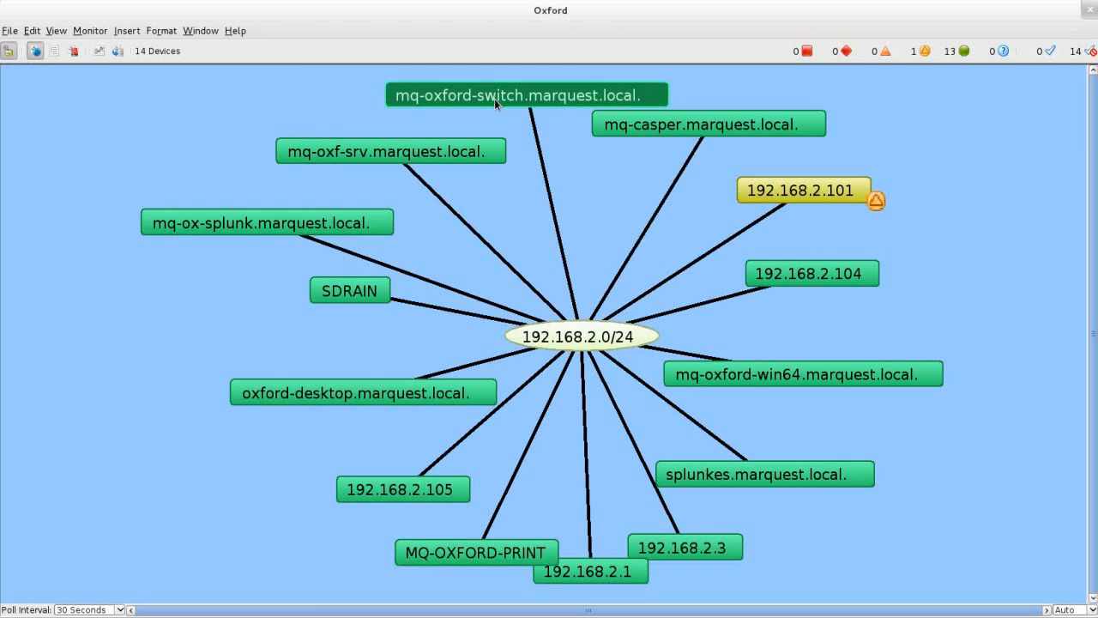
right_click(483, 99)
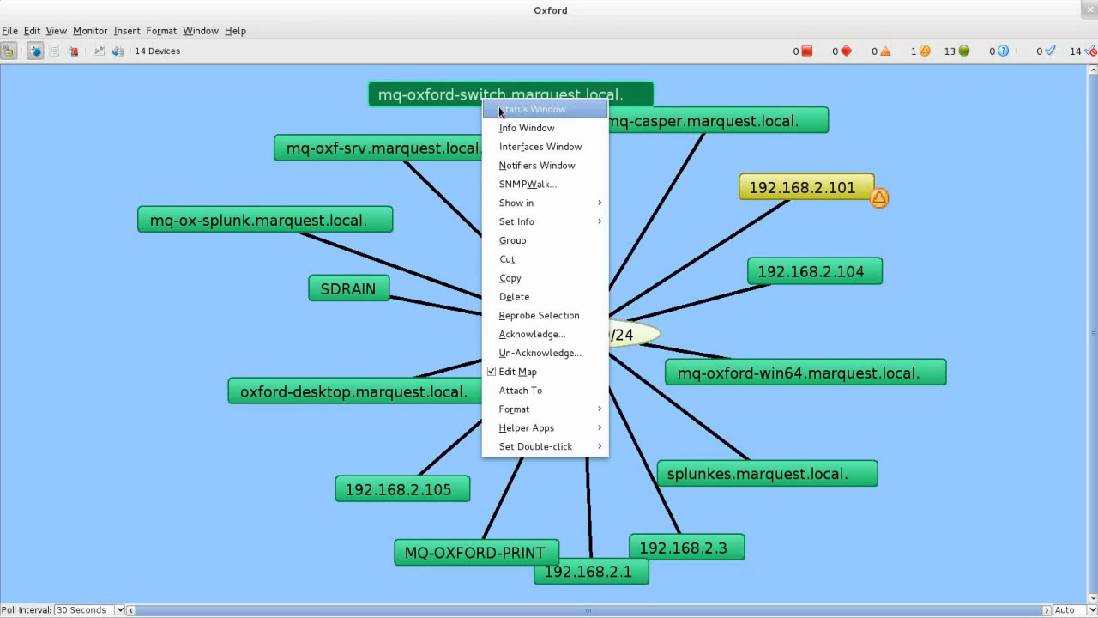
left_click(498, 109)
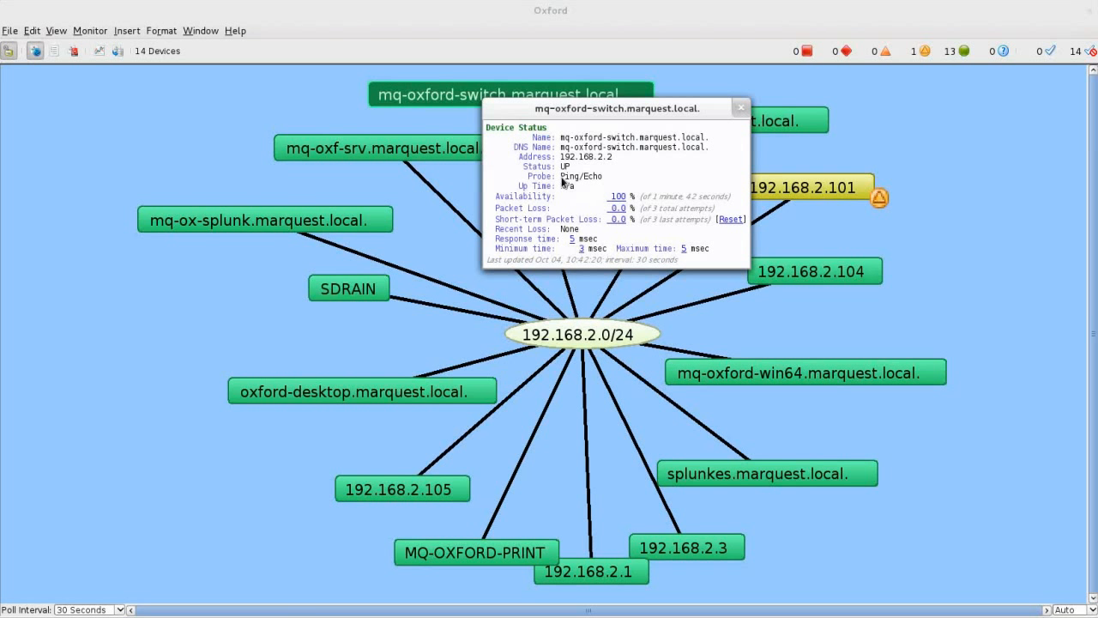
left_click_drag(560, 137, 702, 139)
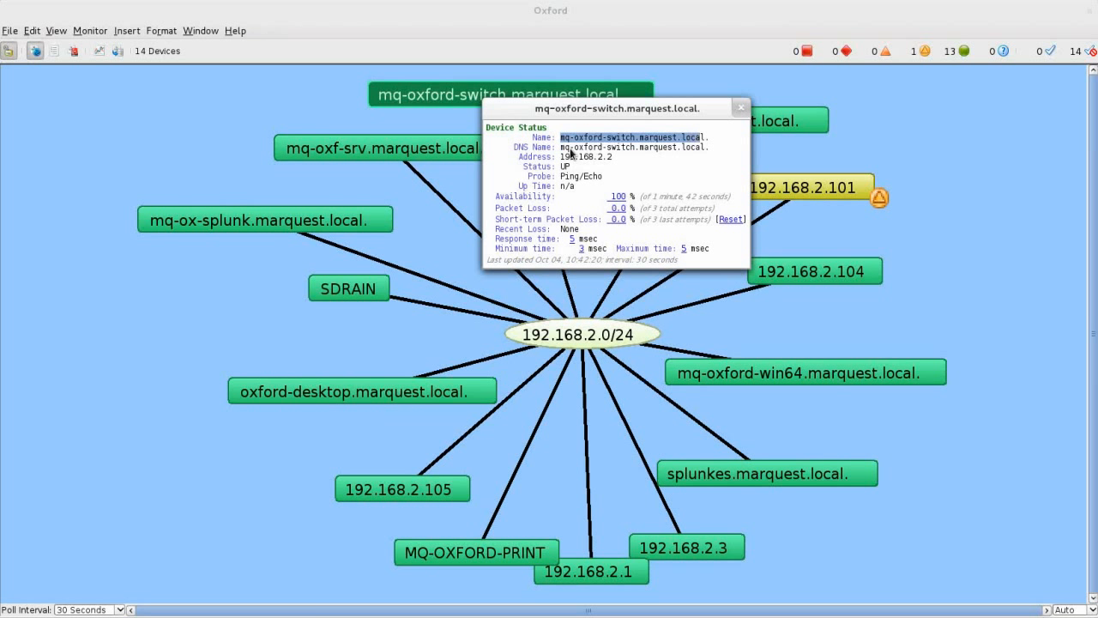
left_click_drag(560, 158, 619, 180)
left_click(563, 177)
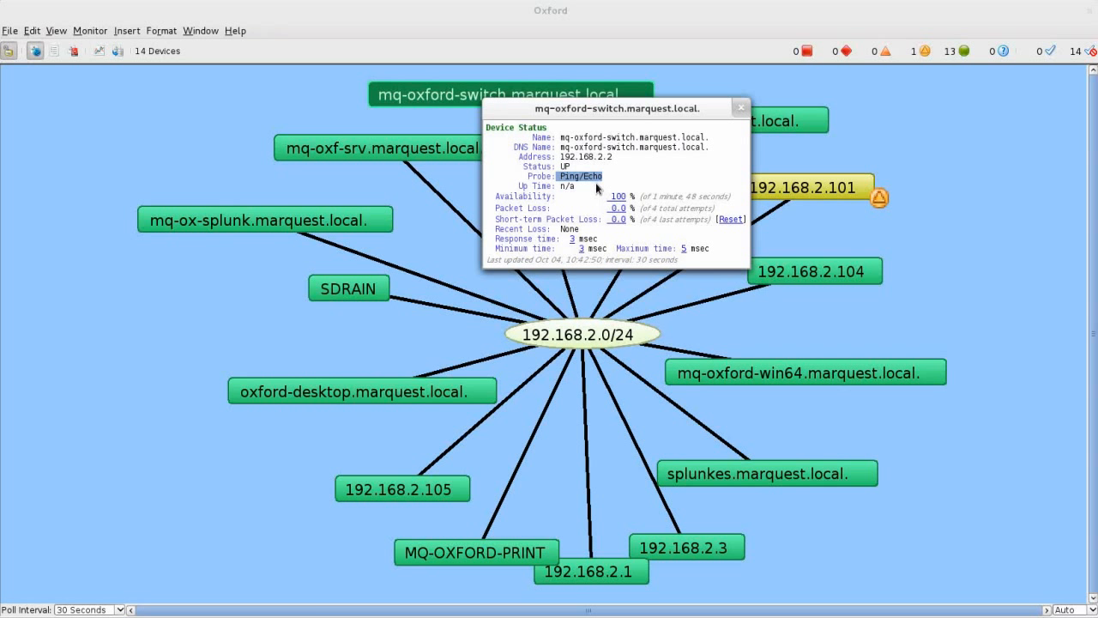
left_click(598, 177)
left_click(739, 108)
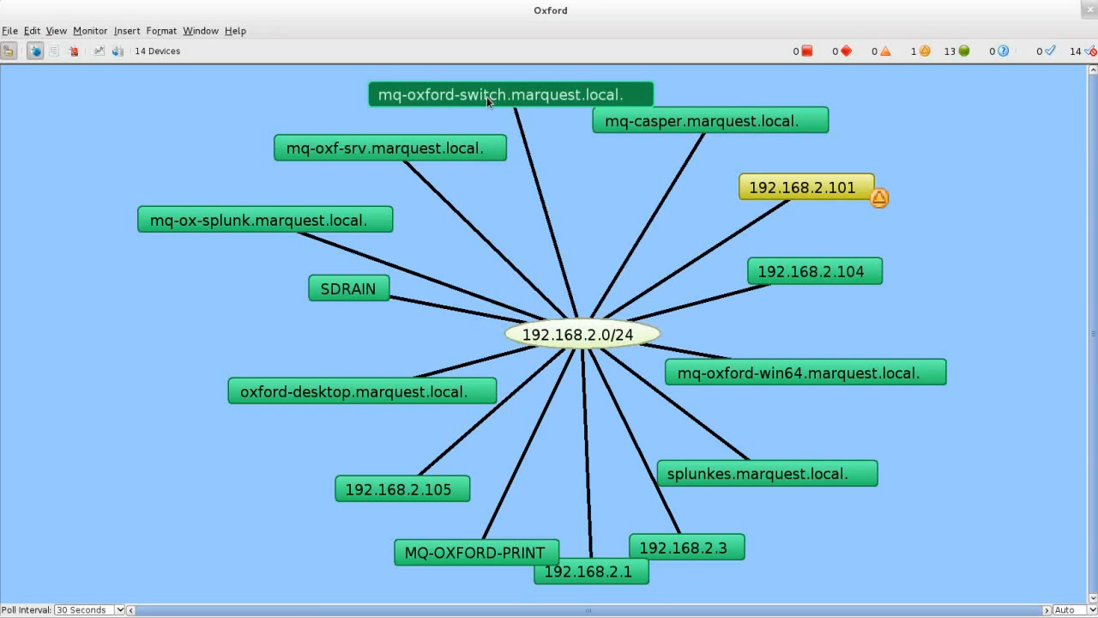
left_click_drag(487, 101, 468, 100)
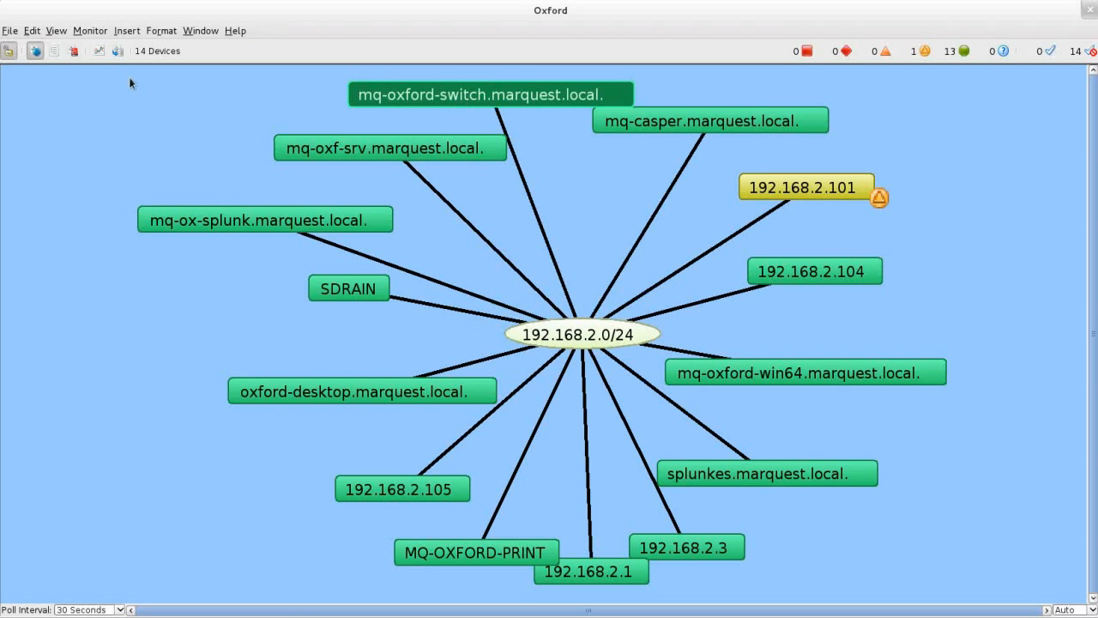
Review the server's Layer 2 feature settings and the available collection schedules, keep Manually, and accept the settings
left_click(30, 31)
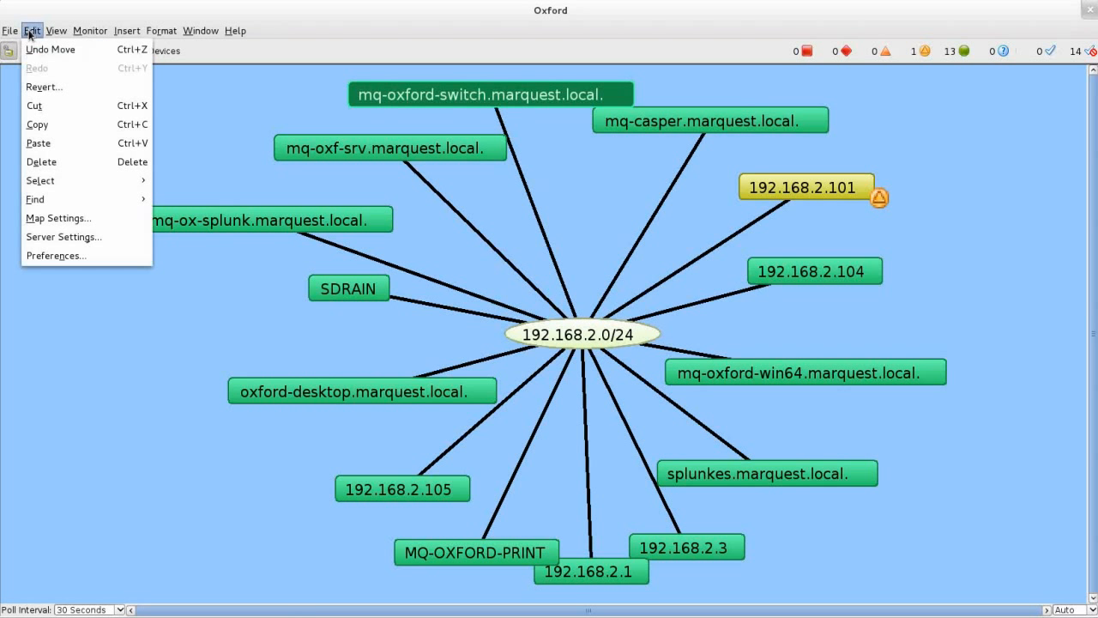
left_click(71, 238)
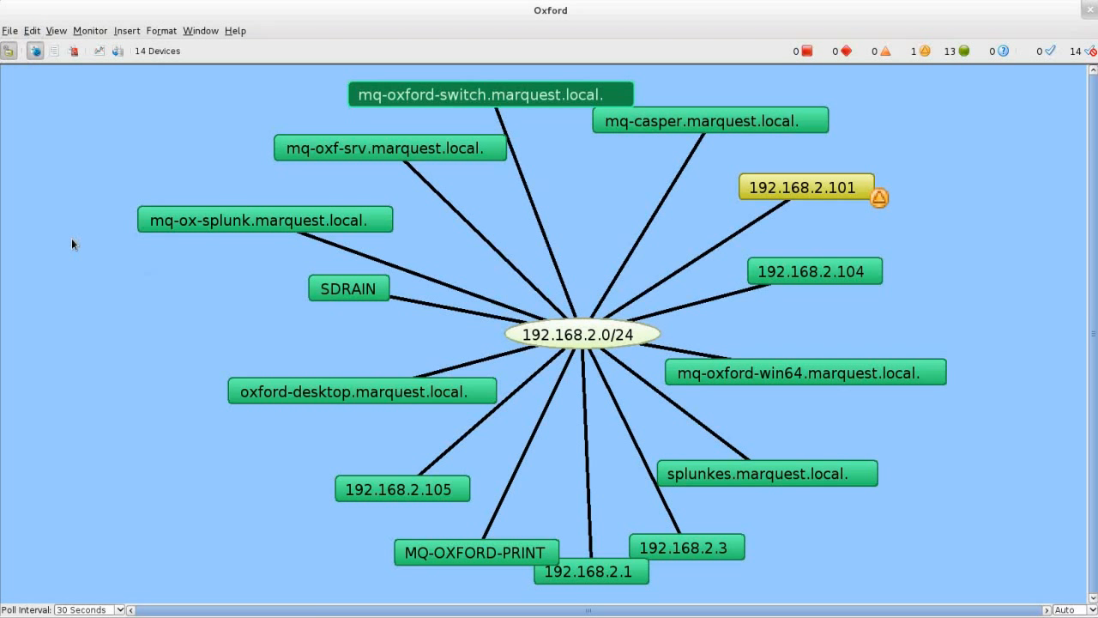
scroll(412, 378, "down", 5)
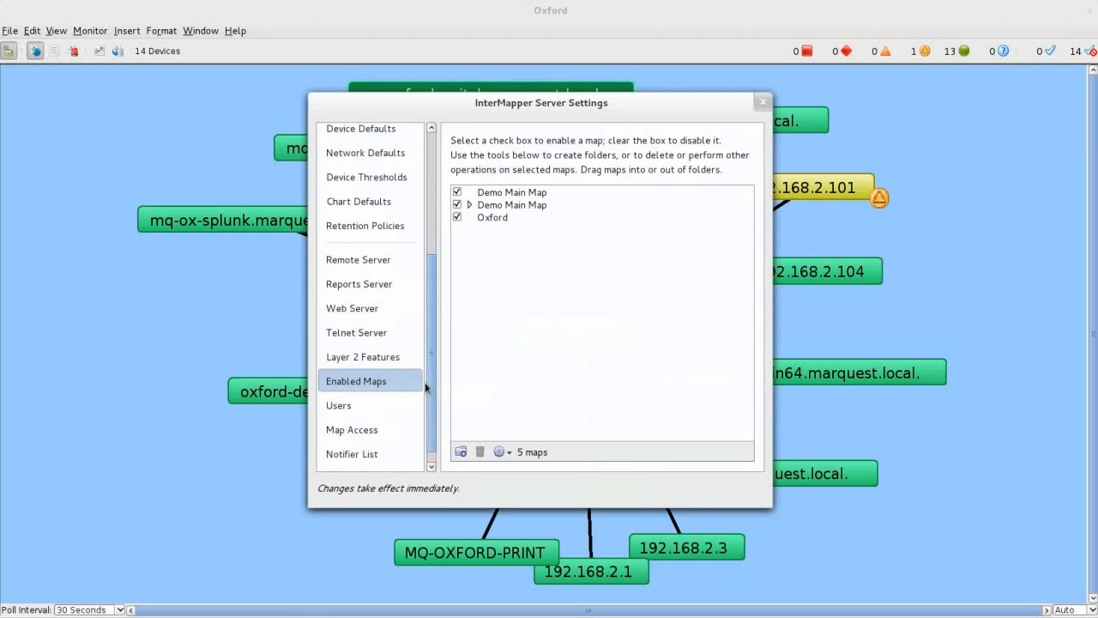
left_click(371, 340)
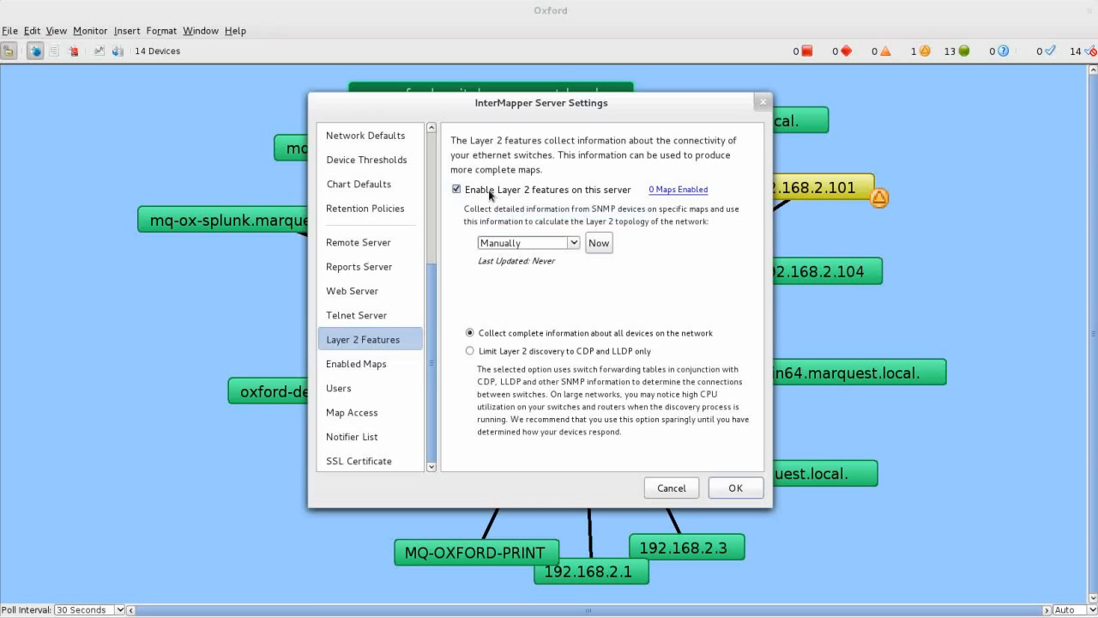
left_click(551, 244)
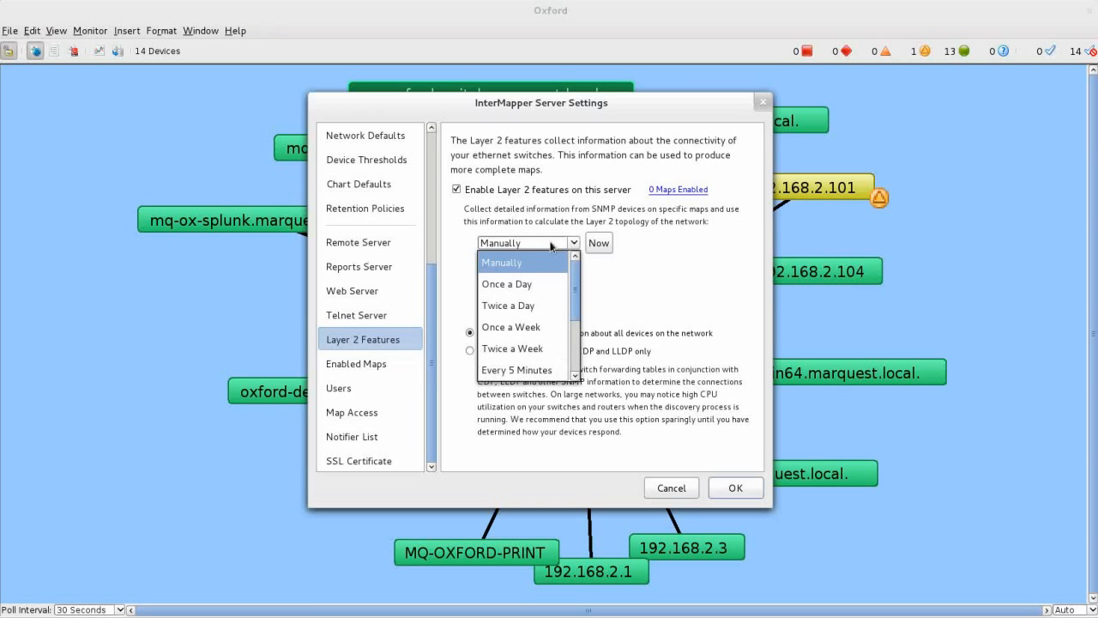
mouse_move(569, 271)
left_mouse_down()
mouse_move(571, 325)
mouse_move(564, 260)
left_mouse_up()
left_click(568, 243)
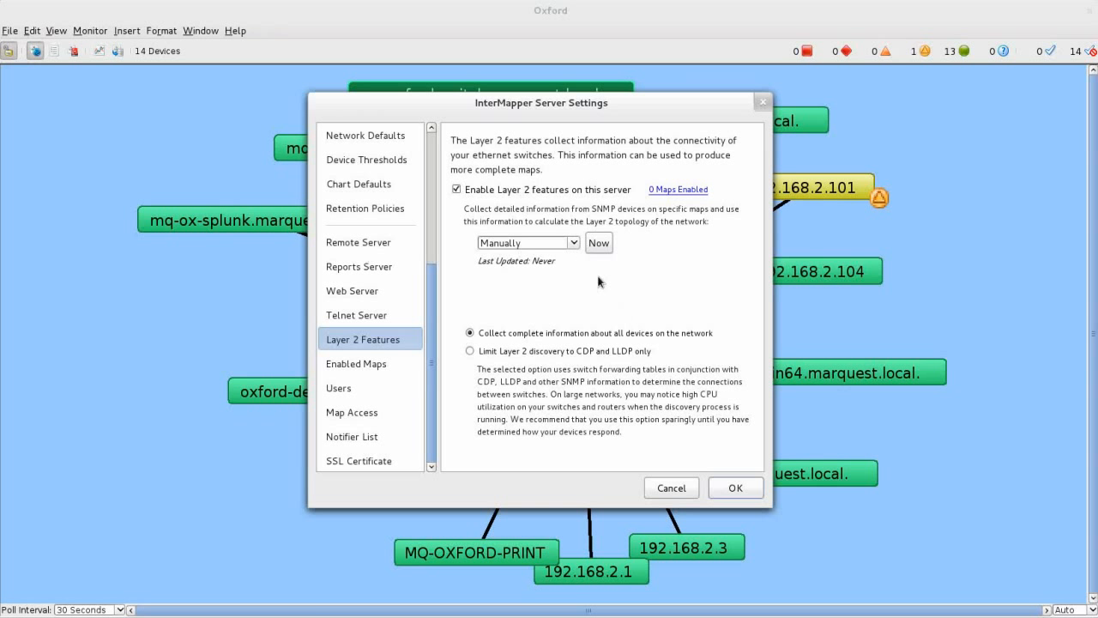
left_click(751, 494)
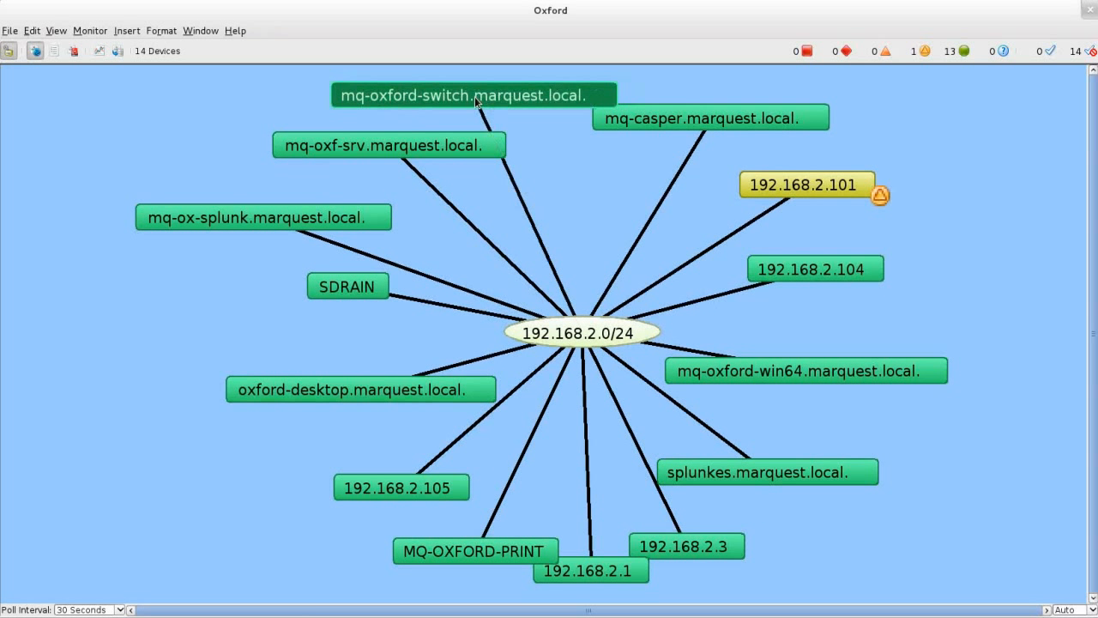
Open the probe selection dialog for the mq-oxford-switch node
right_click(494, 94)
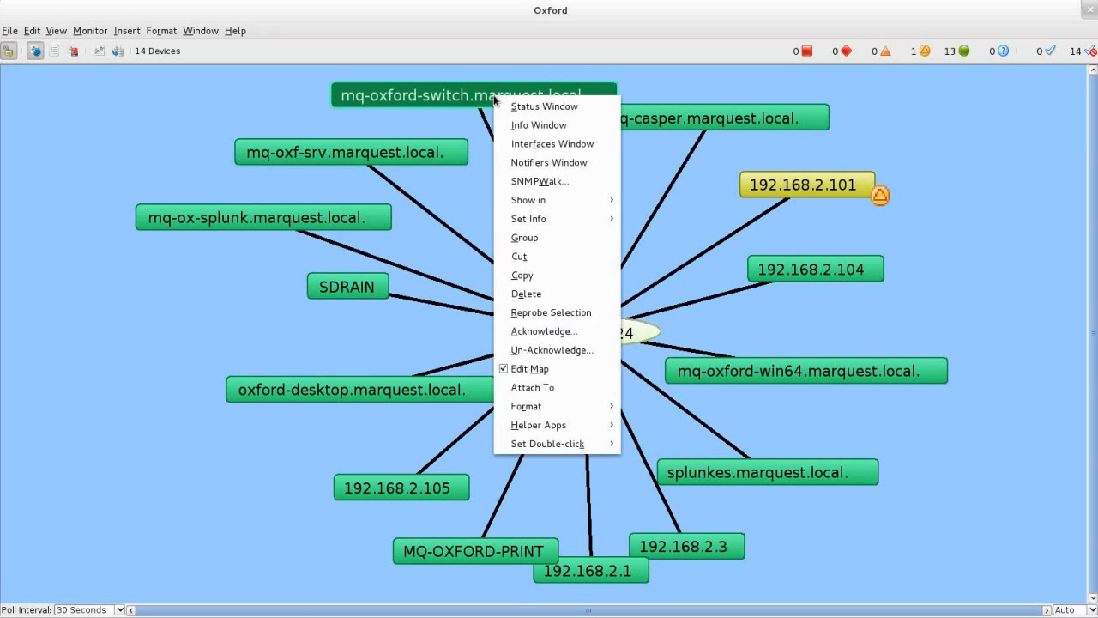
mouse_move(558, 213)
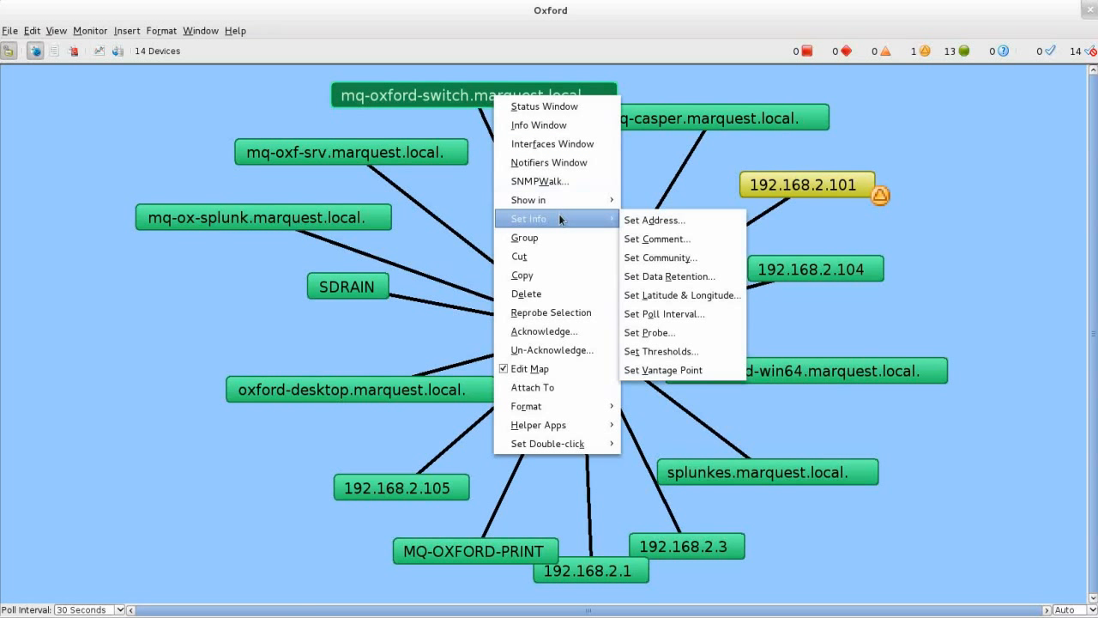
left_click(686, 332)
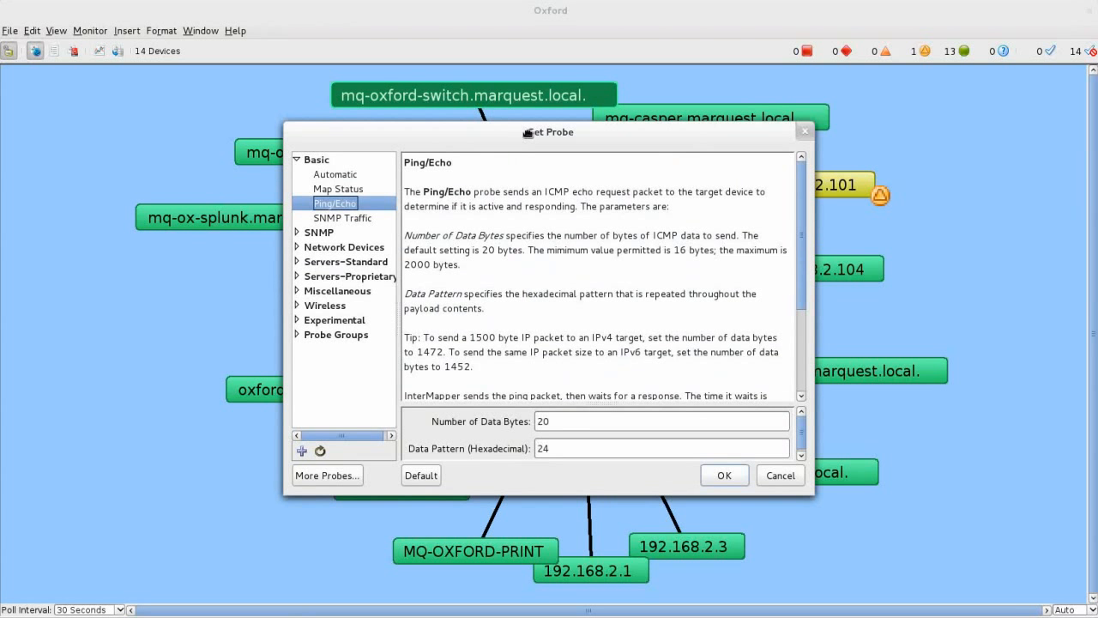
left_click_drag(527, 132, 545, 124)
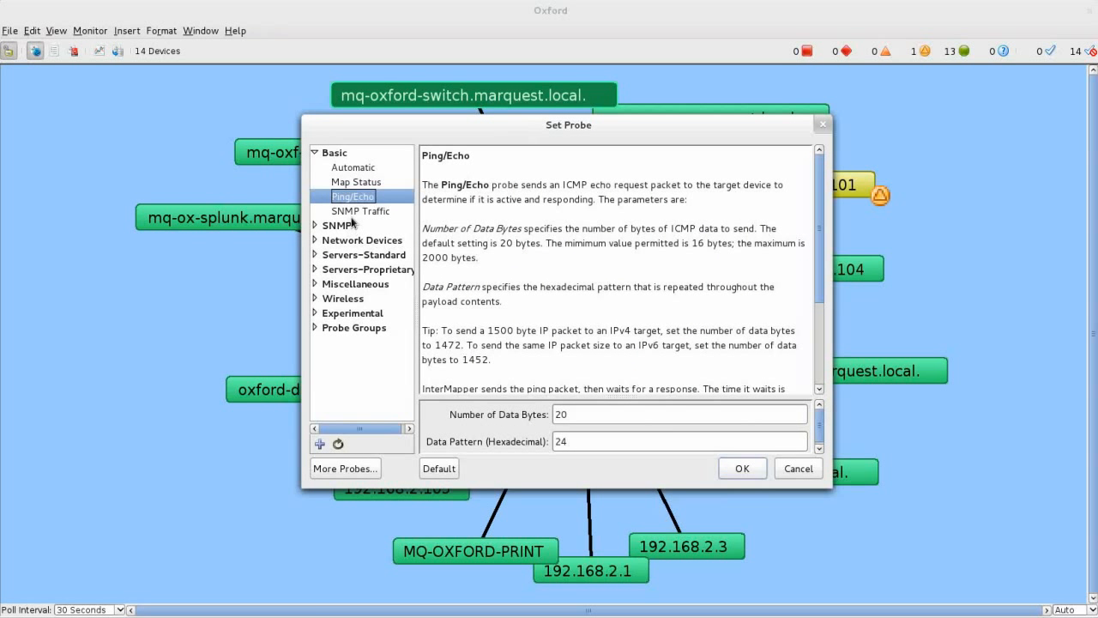
Examine the SNMP probe group and the description of its Table Viewer probe, and collapse the group
left_click(314, 225)
scroll(377, 262, "down", 1)
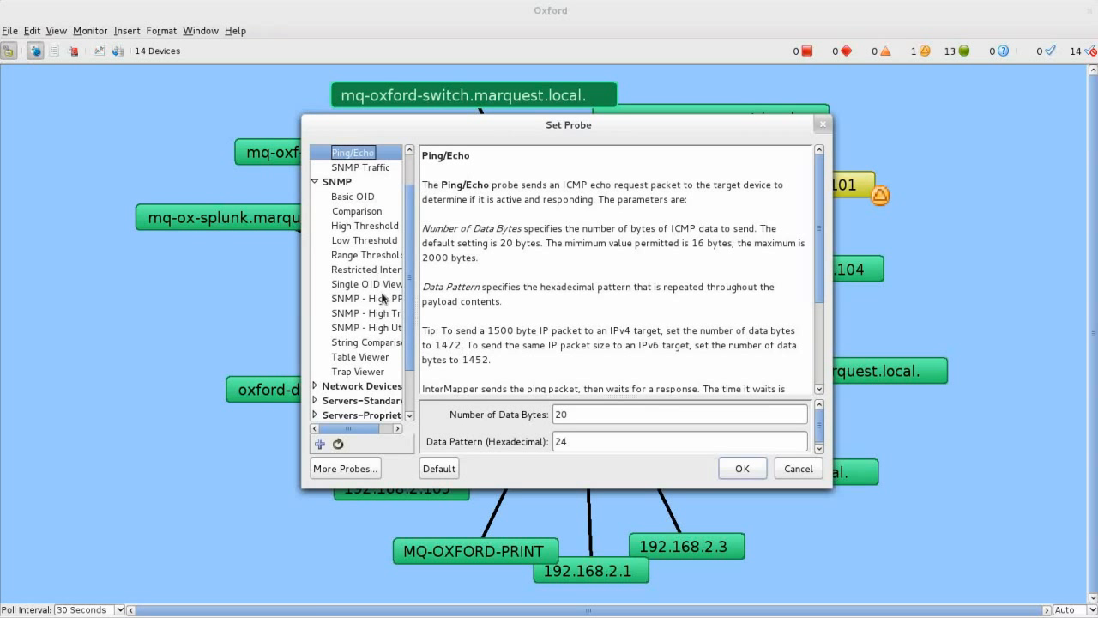
left_click(365, 359)
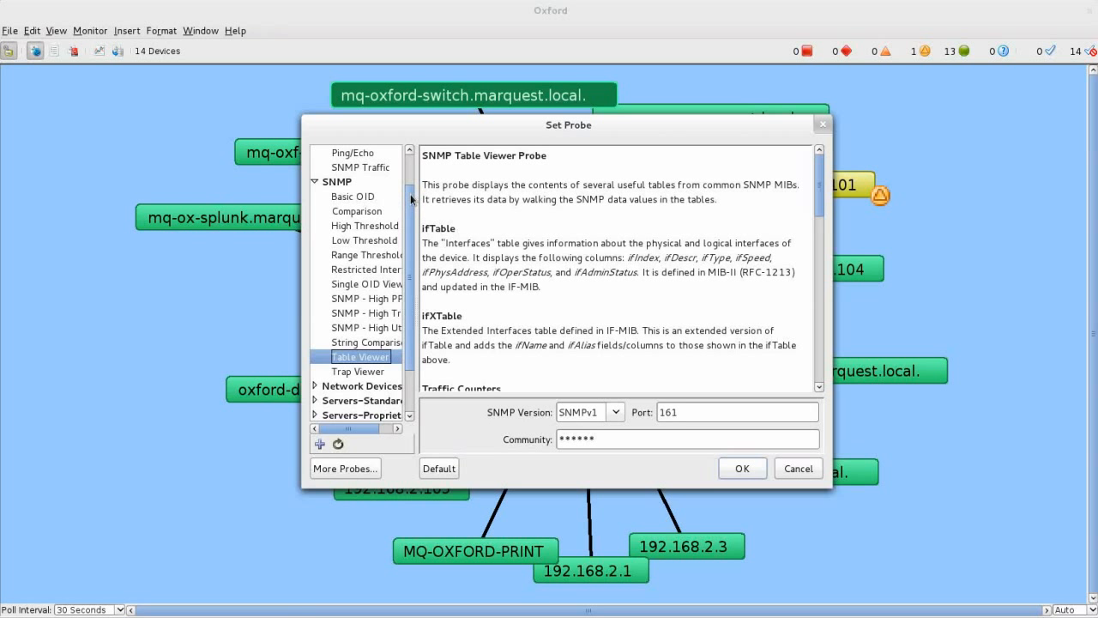
left_click_drag(411, 199, 411, 164)
left_click(316, 225)
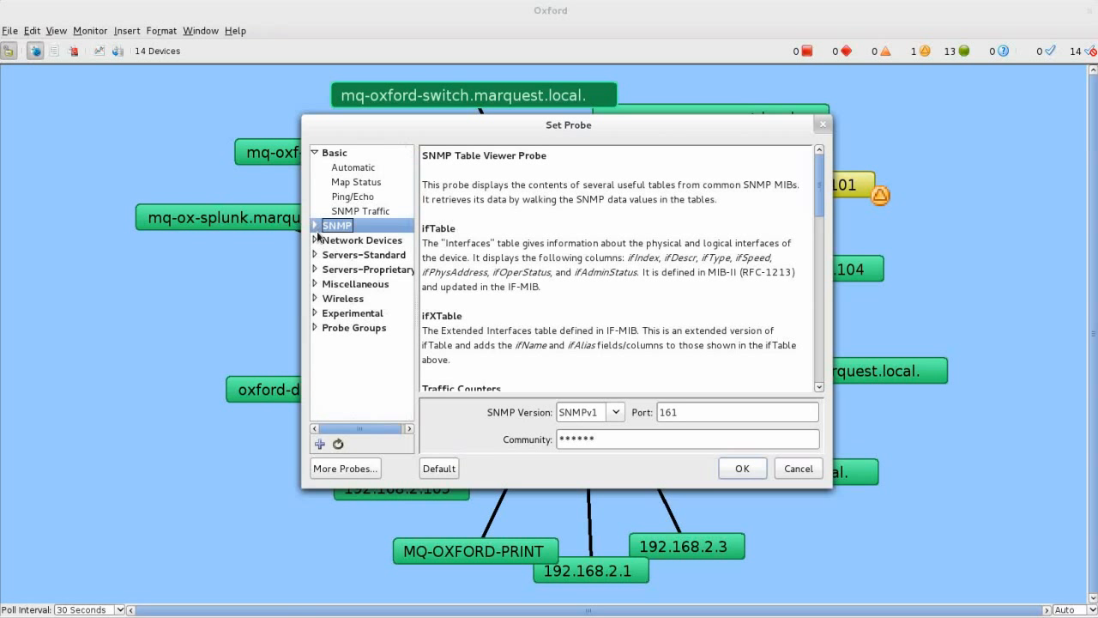
Browse the Network Devices and Servers-Standard probe groups, examining the Basic TCP, Basic TCP (Blocked) and HTTP probes
left_click(315, 241)
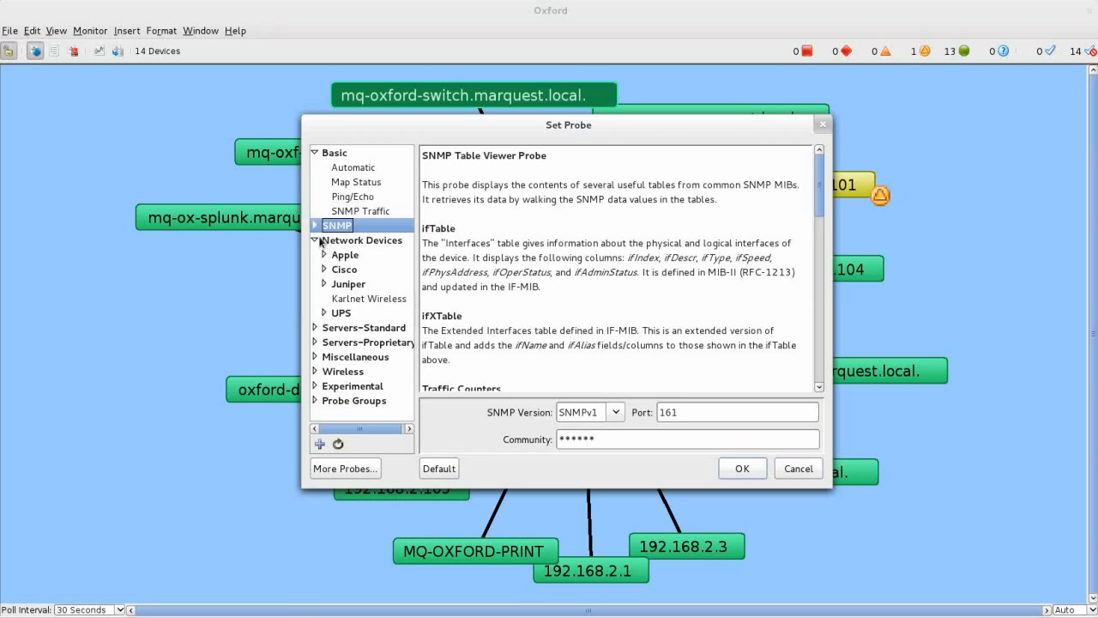
left_click(314, 327)
scroll(335, 292, "down", 2)
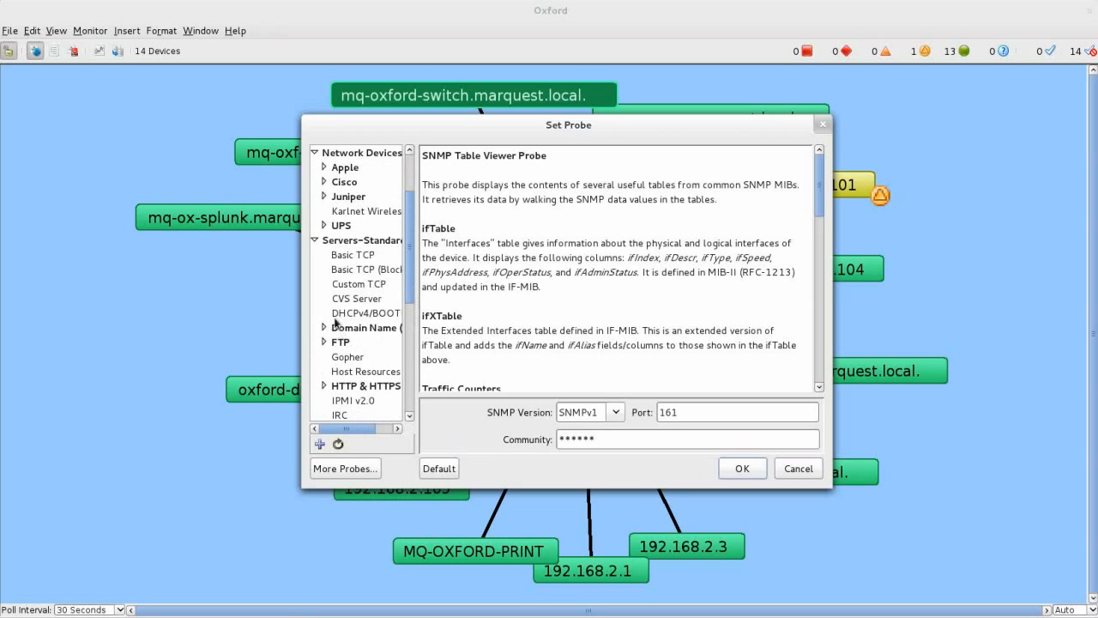
left_click(355, 254)
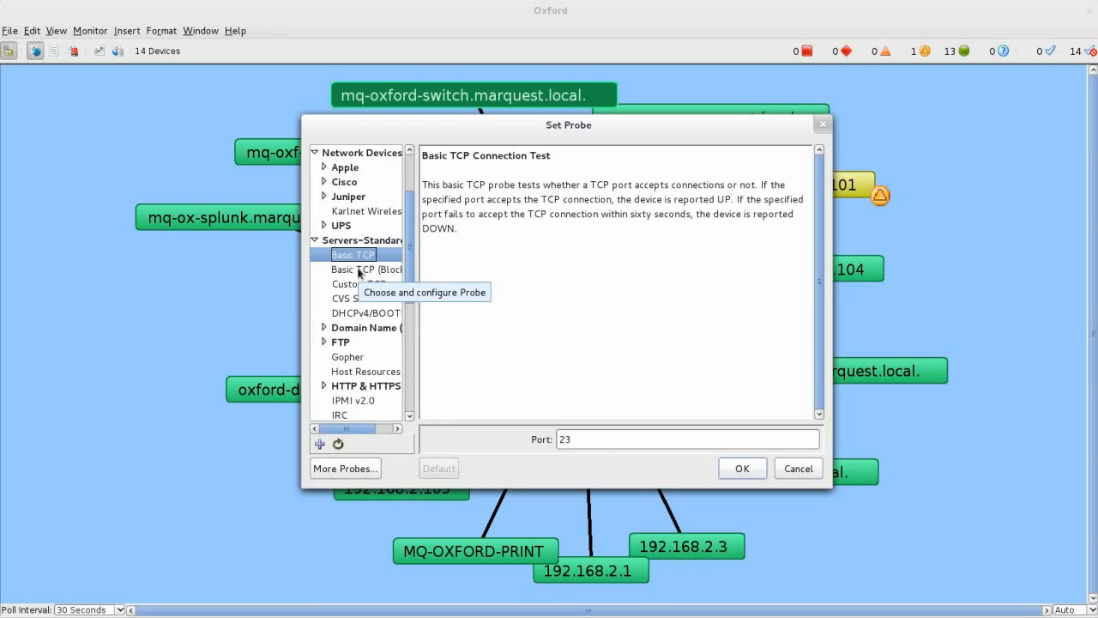
left_click(358, 269)
scroll(347, 309, "down", 1)
left_click(324, 342)
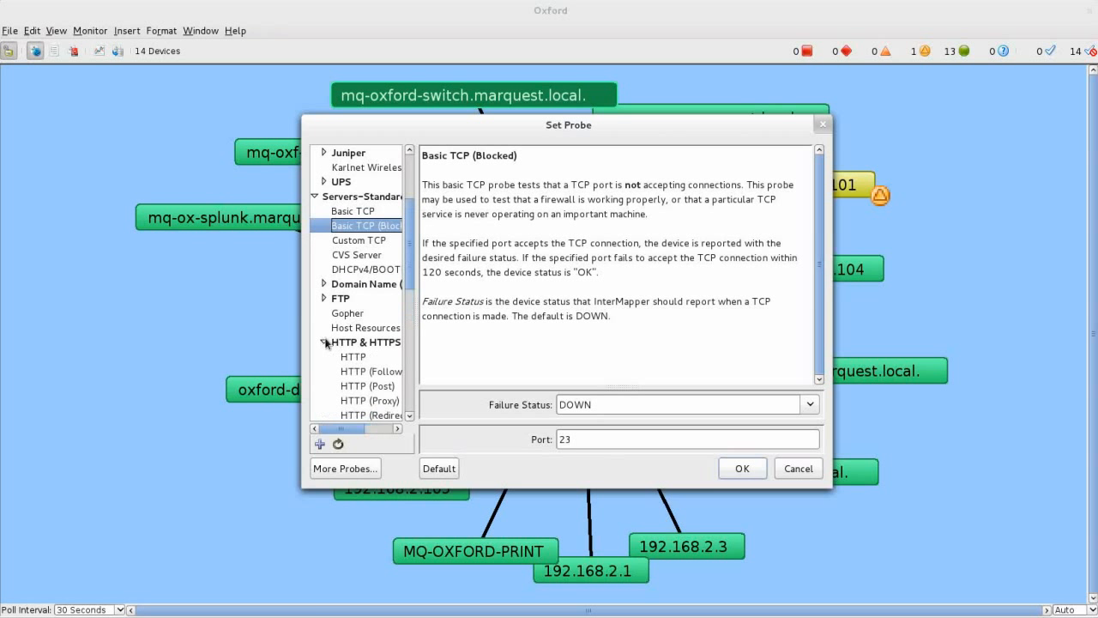
left_click(353, 356)
scroll(359, 356, "down", 1)
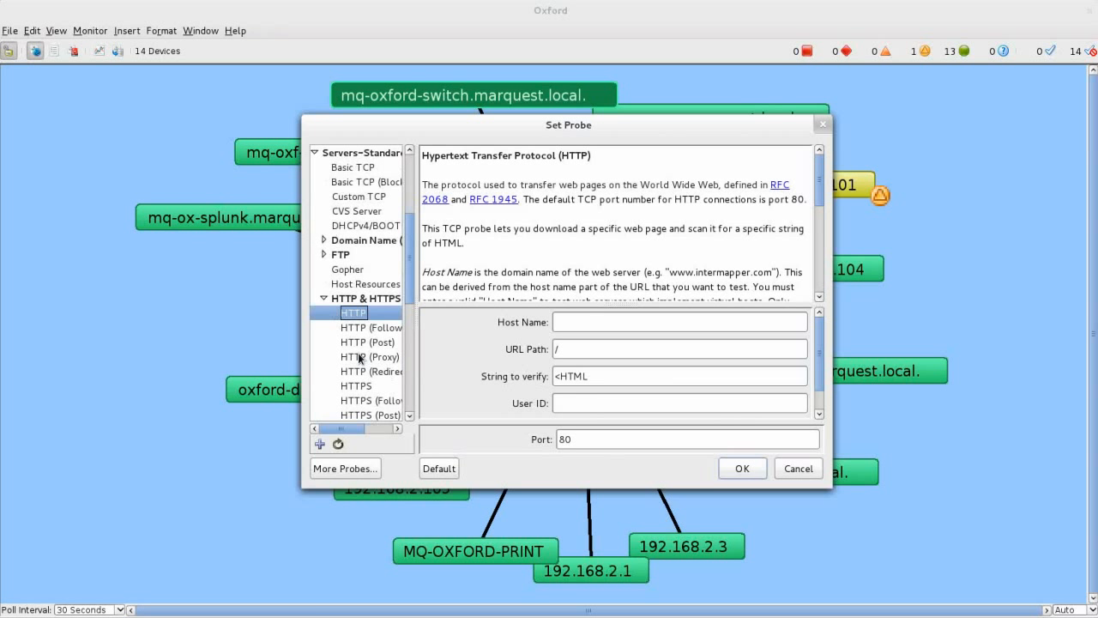
Look through the Domain Name and FTP probes, and collapse the Servers-Standard group
left_click(324, 297)
left_click(323, 241)
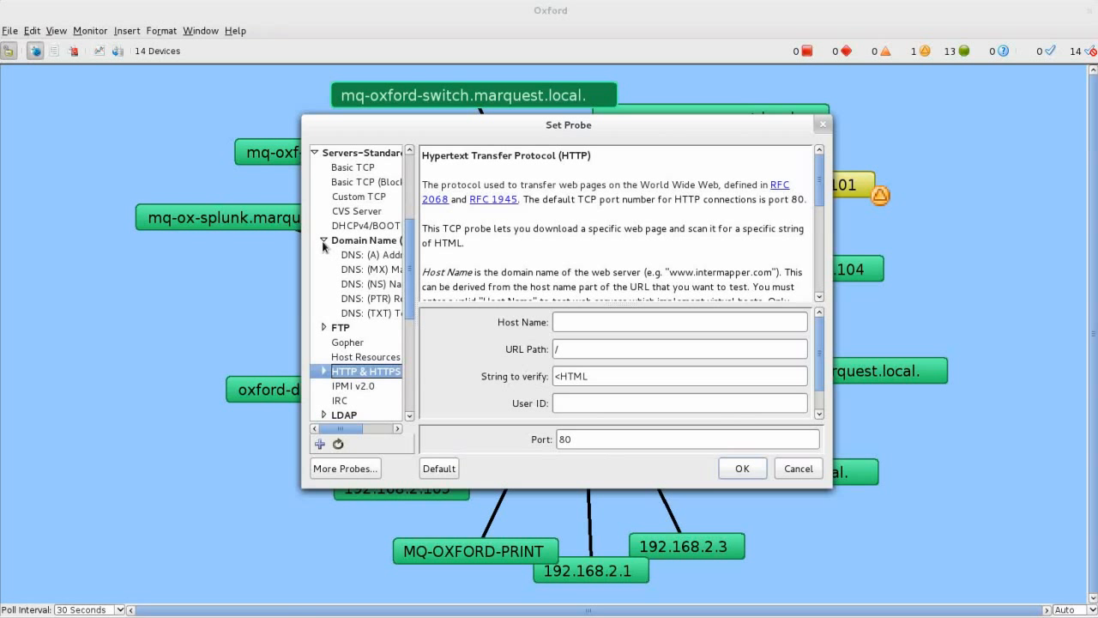
left_click(323, 241)
left_click(323, 254)
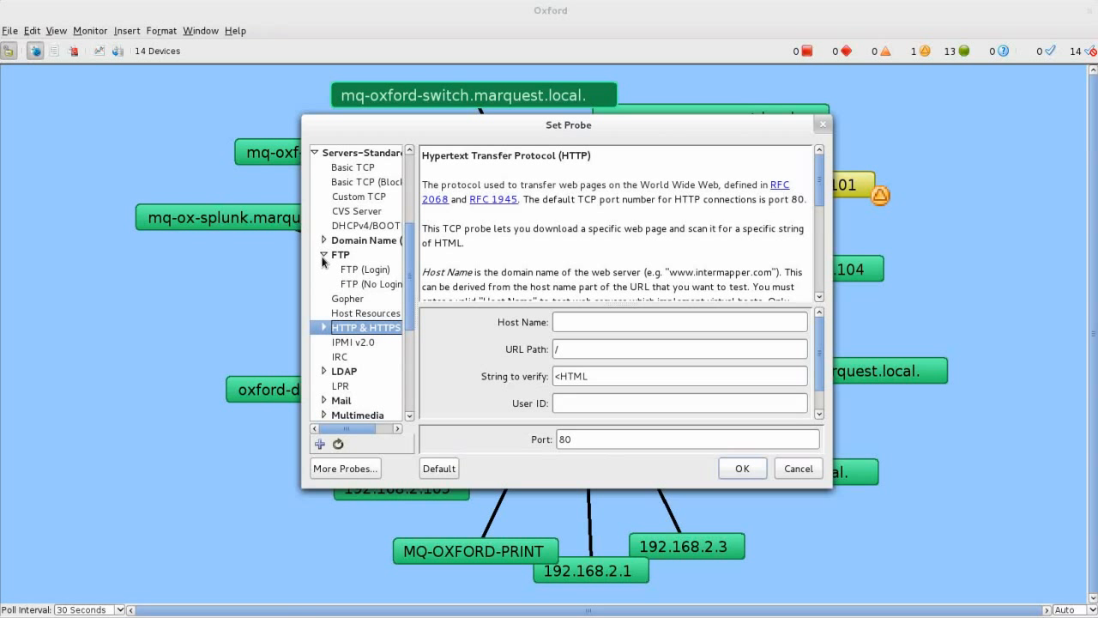
left_click(323, 255)
scroll(320, 253, "up", 2)
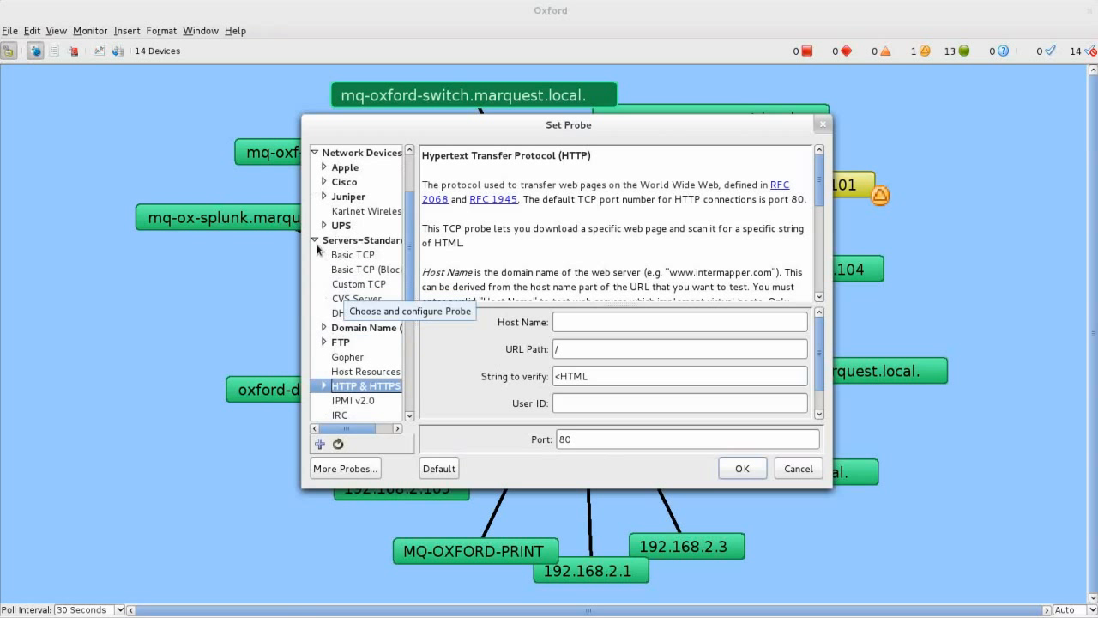
left_click(315, 241)
scroll(318, 249, "up", 2)
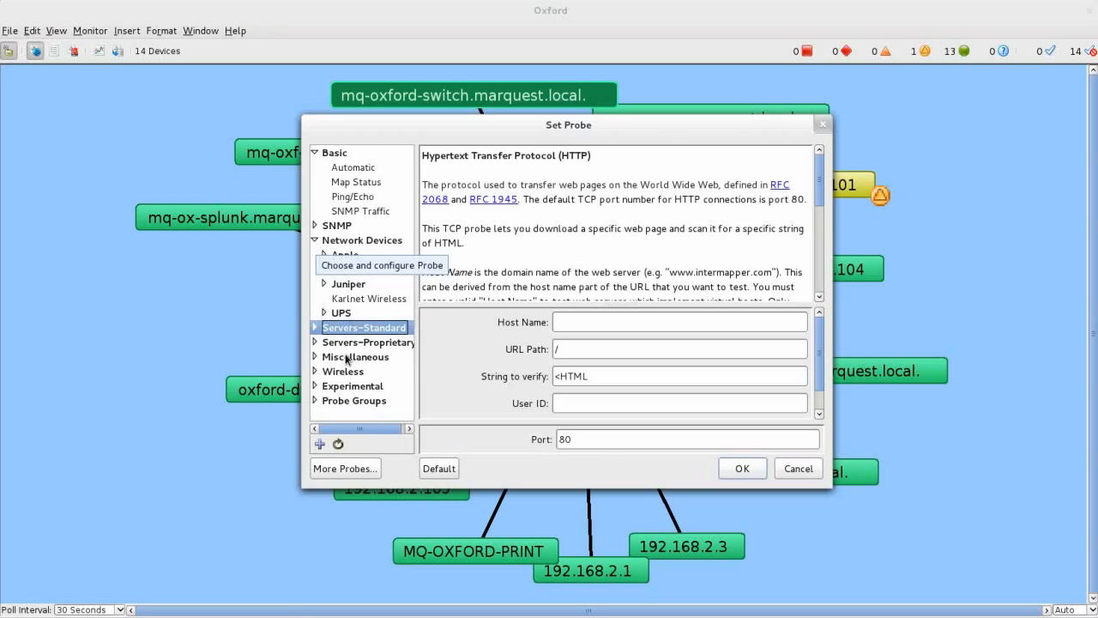
Look through the Servers-Proprietary and Miscellaneous probe groups, and collapse them along with Network Devices
left_click(314, 342)
scroll(320, 319, "down", 2)
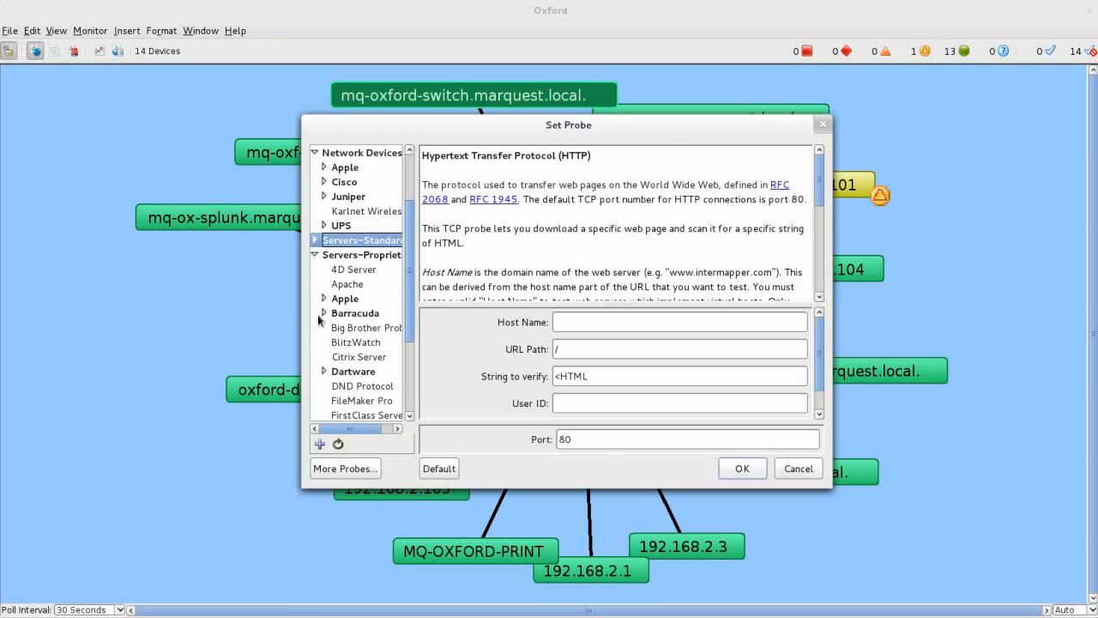
left_click(315, 256)
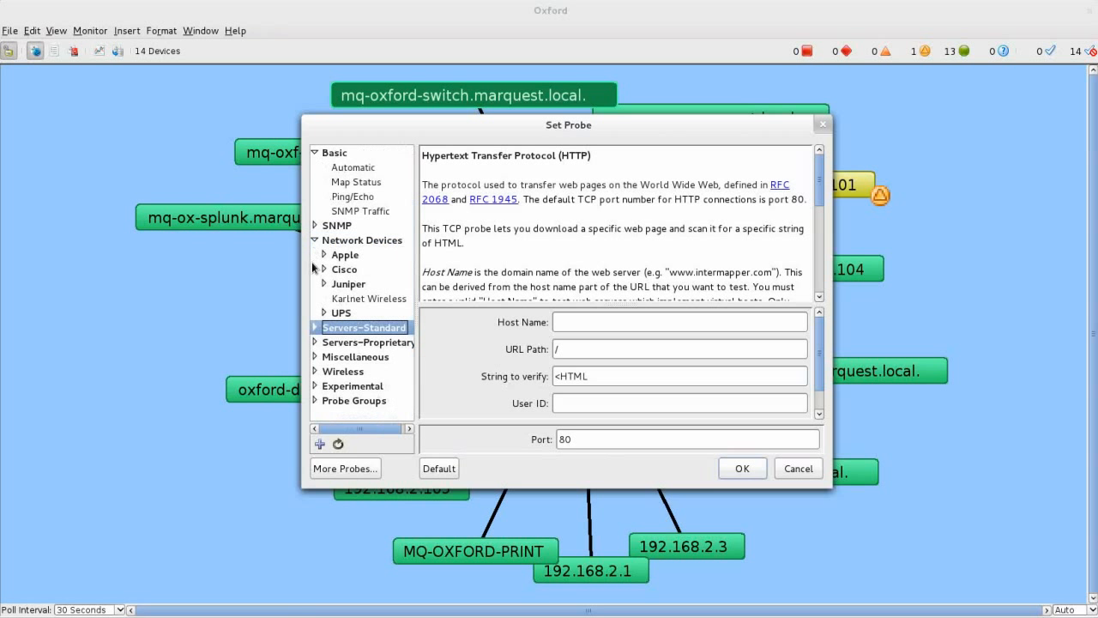
left_click(315, 357)
scroll(316, 360, "down", 2)
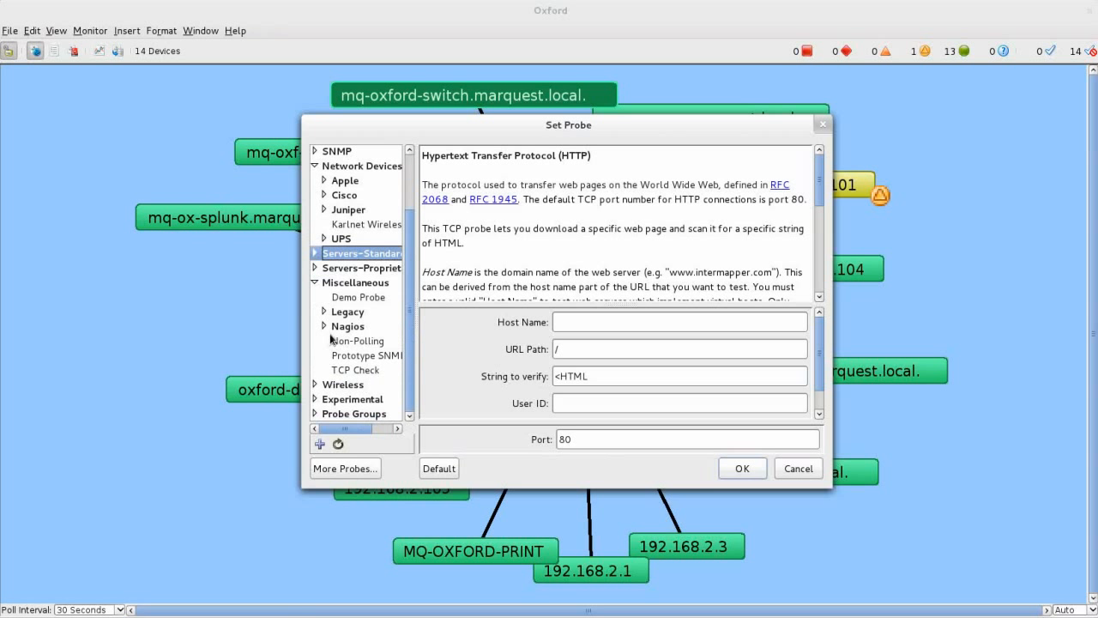
left_click(314, 284)
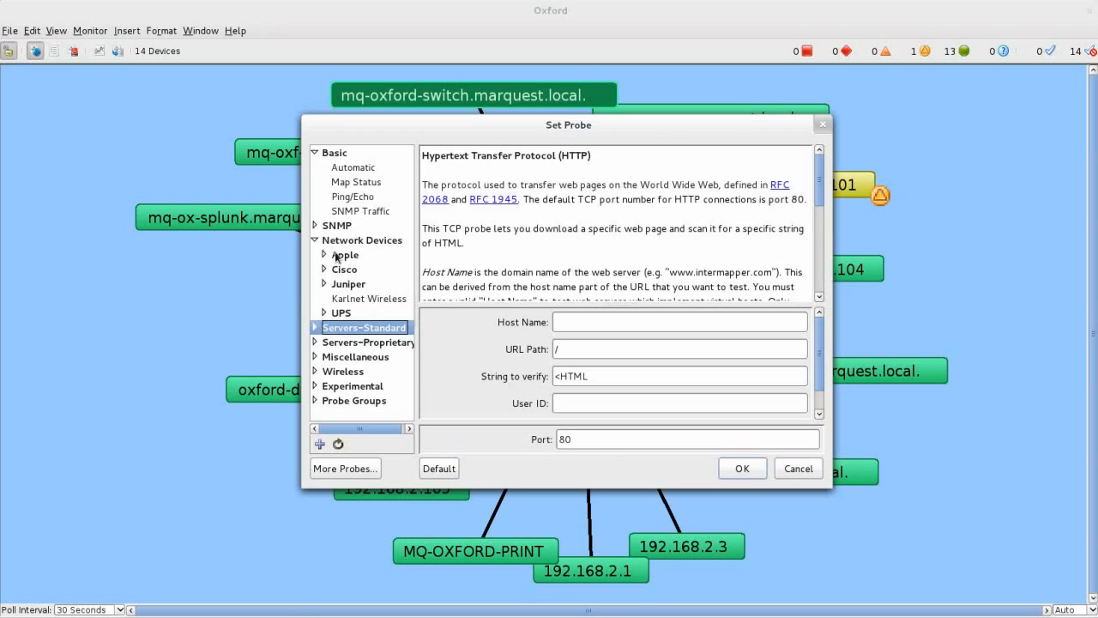
left_click(314, 240)
Assign the SNMP Table Viewer probe to mq-oxford-switch, using SNMPv2c and entering the SNMP community string
left_click(314, 224)
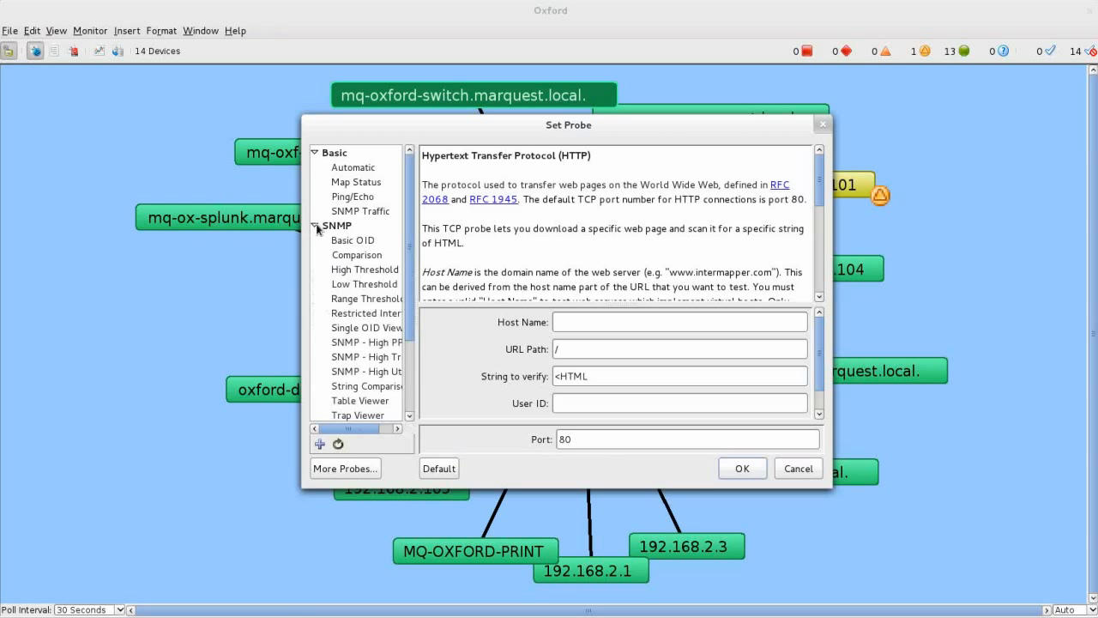
scroll(364, 343, "down", 3)
left_click(356, 297)
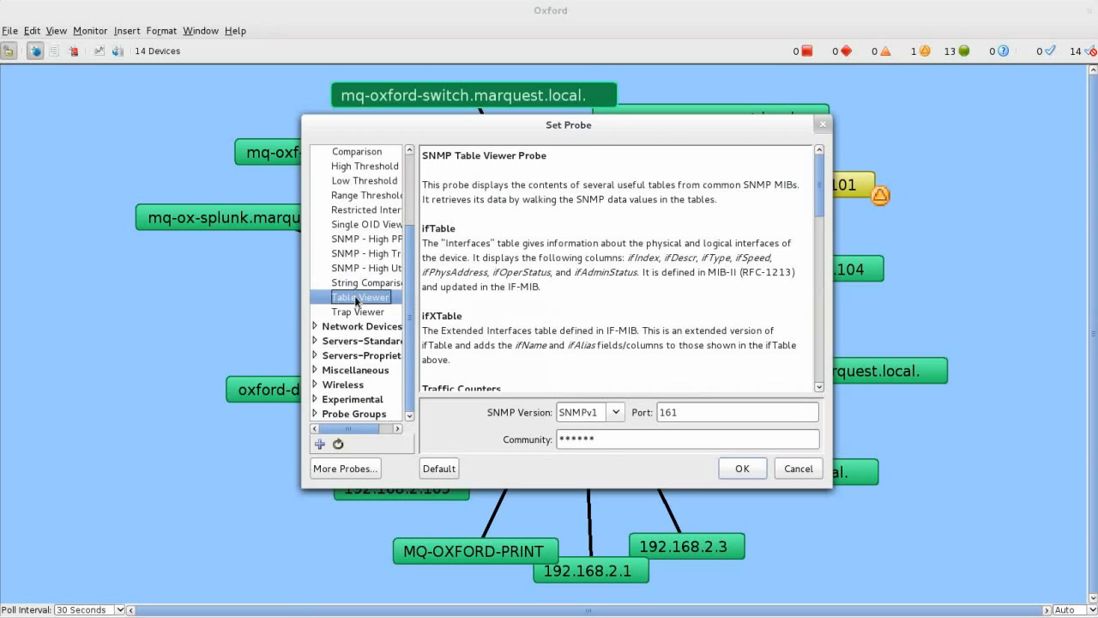
left_click(616, 412)
left_click(598, 460)
double_click(612, 443)
type("p")
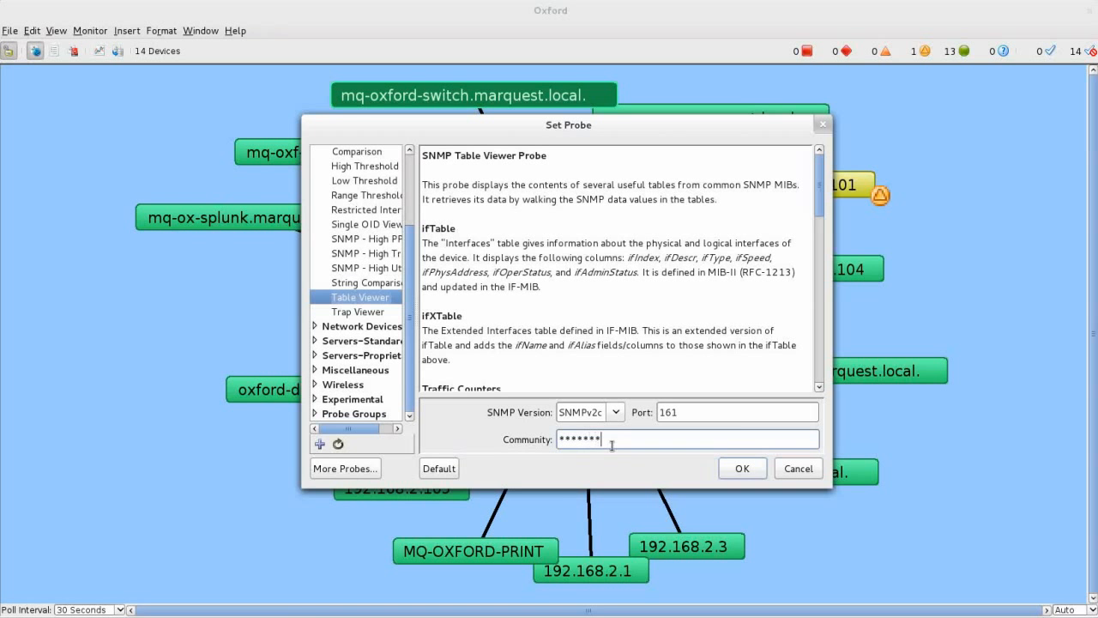
type("**")
left_click(743, 469)
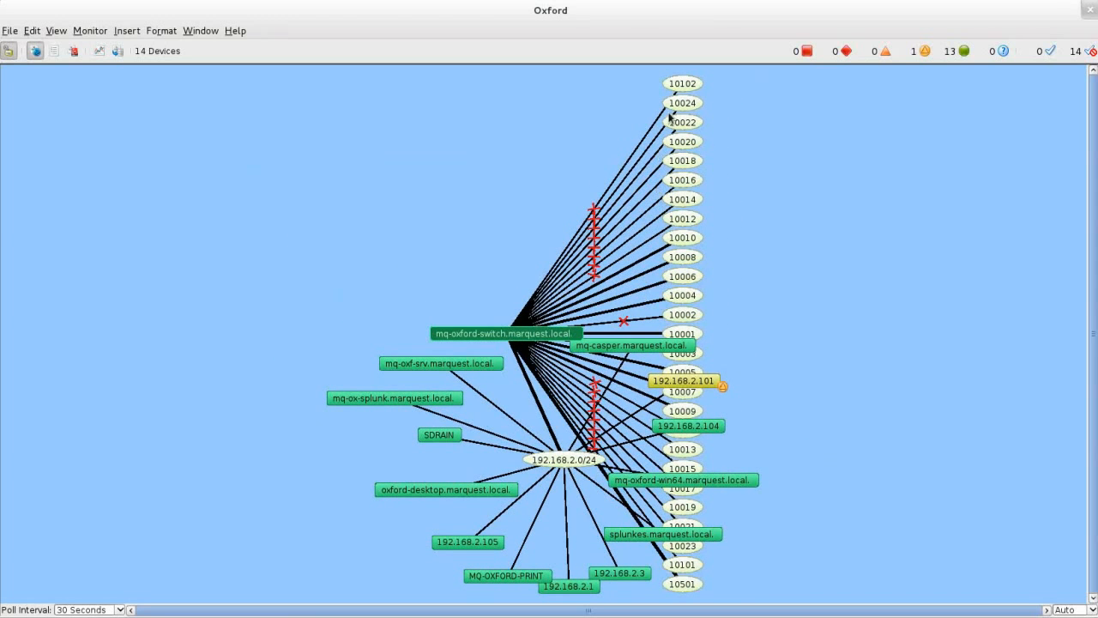
Move mq-oxford-switch away from the port column and spread ports 10102, 10024, 10022, 10020 and 10018 in an arc above it
left_click_drag(525, 339, 389, 205)
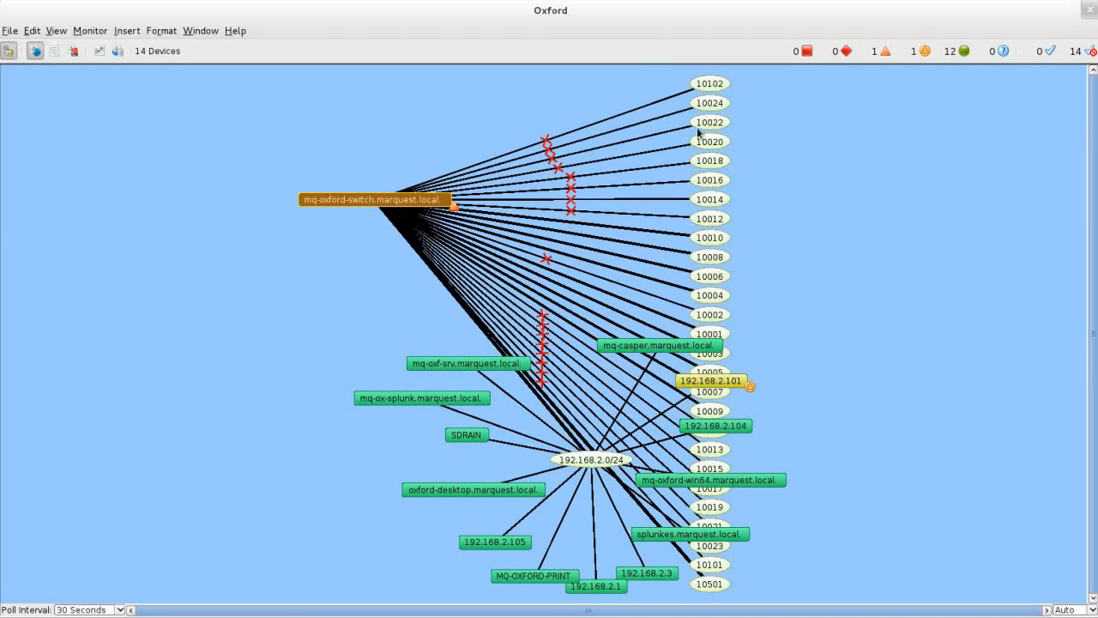
left_click_drag(395, 108, 390, 87)
left_click_drag(710, 103, 568, 108)
left_click_drag(717, 140, 664, 108)
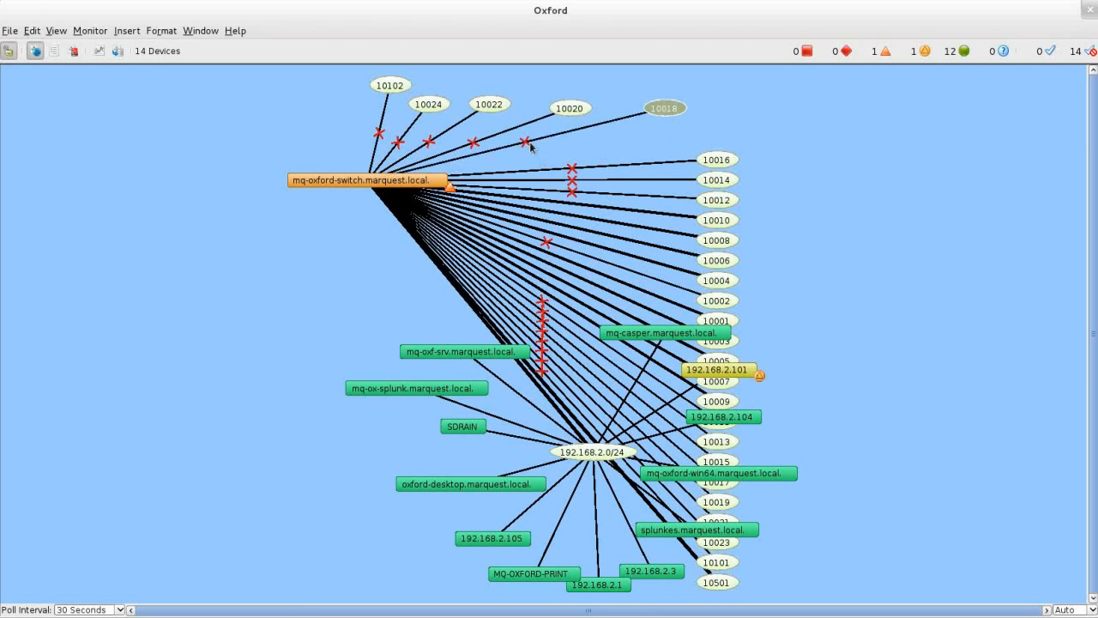
left_click(396, 187)
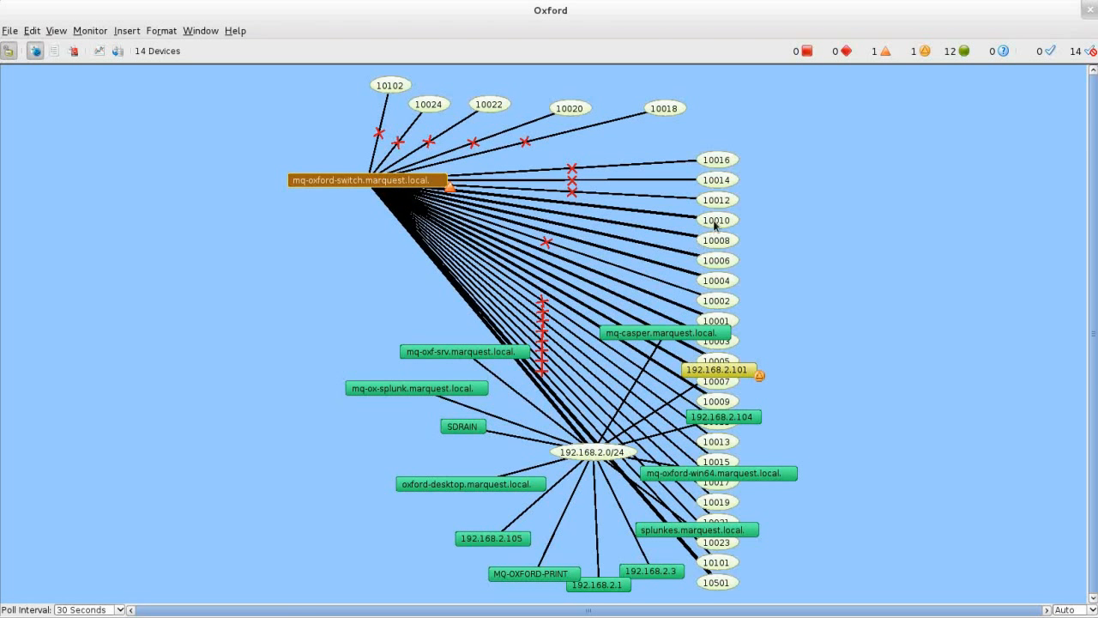
Move ports 10010, 10008, 10006 and 10004 to the opposite side of mq-oxford-switch, fanned out around it
left_click_drag(718, 225, 115, 192)
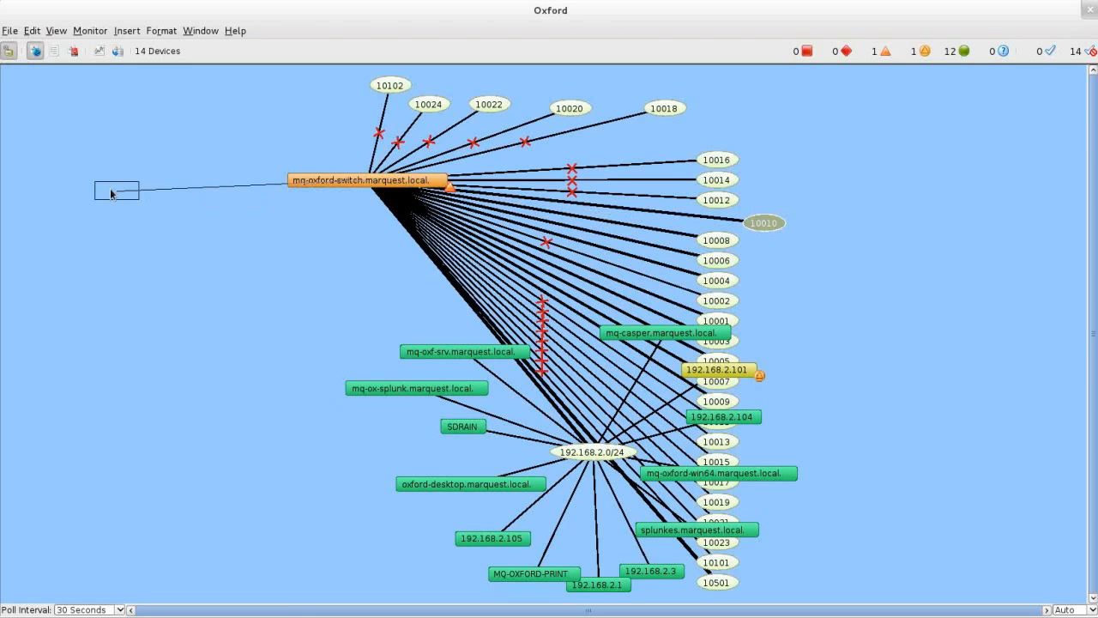
left_click_drag(819, 244, 217, 225)
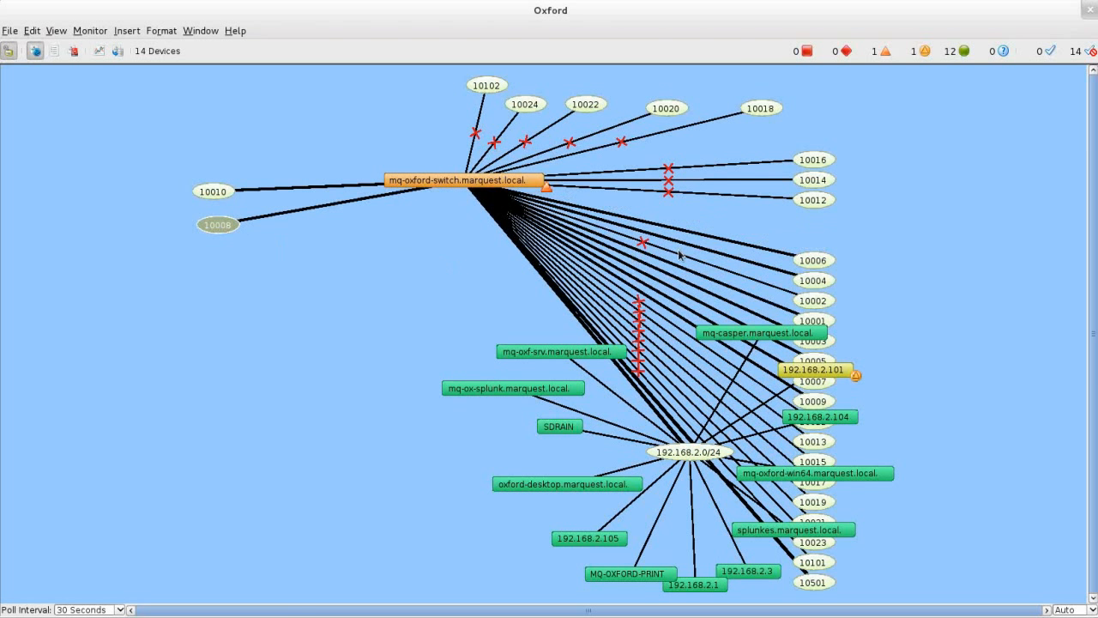
left_click_drag(815, 260, 257, 269)
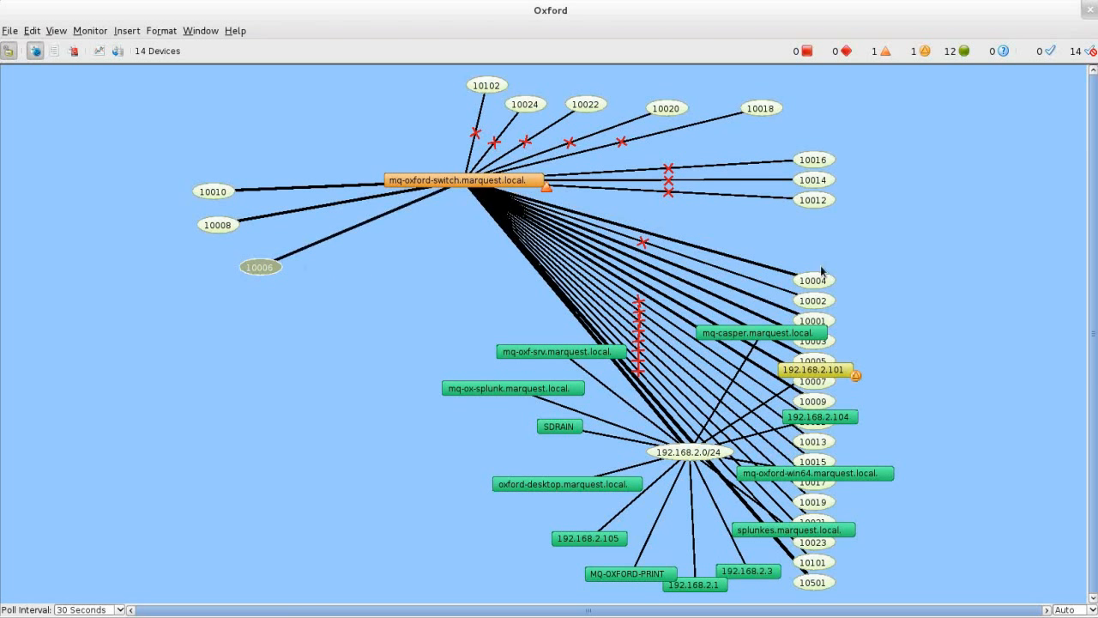
left_click_drag(814, 281, 324, 289)
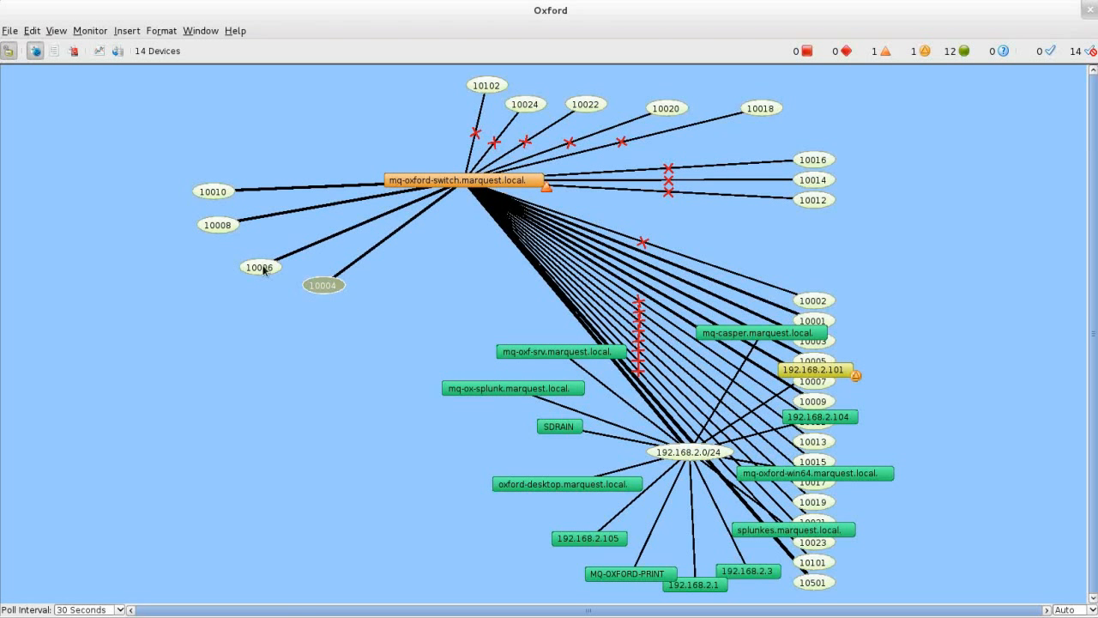
left_click(262, 266)
left_click(406, 279)
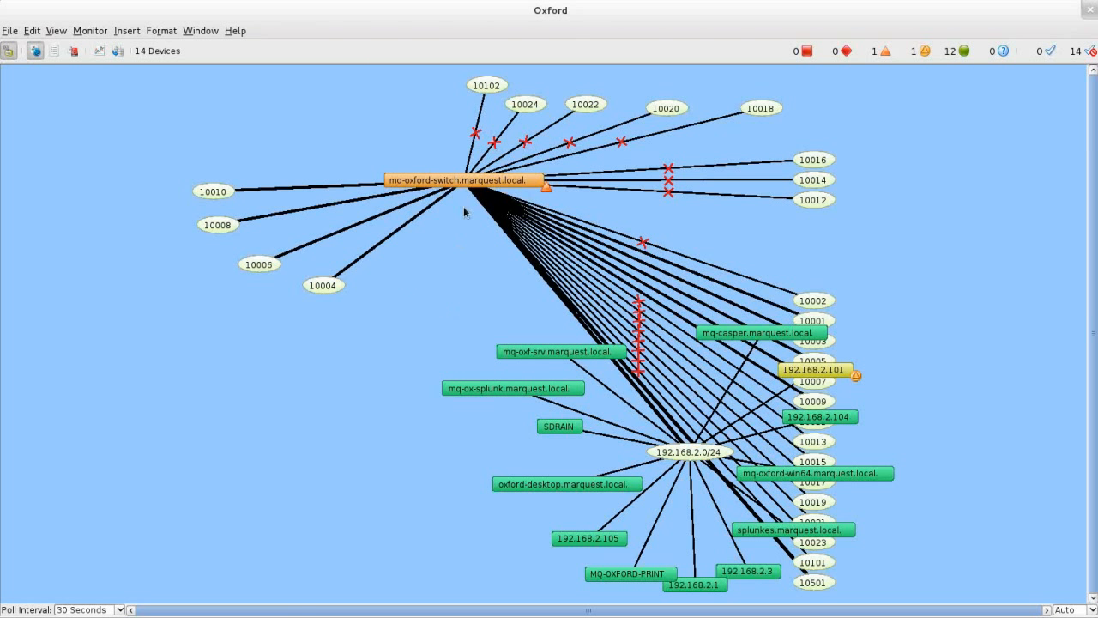
Open the status window of mq-oxford-switch and review its Interface, TCP & UDP, Layer 3 and Layer 2 table links
left_click(490, 187)
right_click(491, 187)
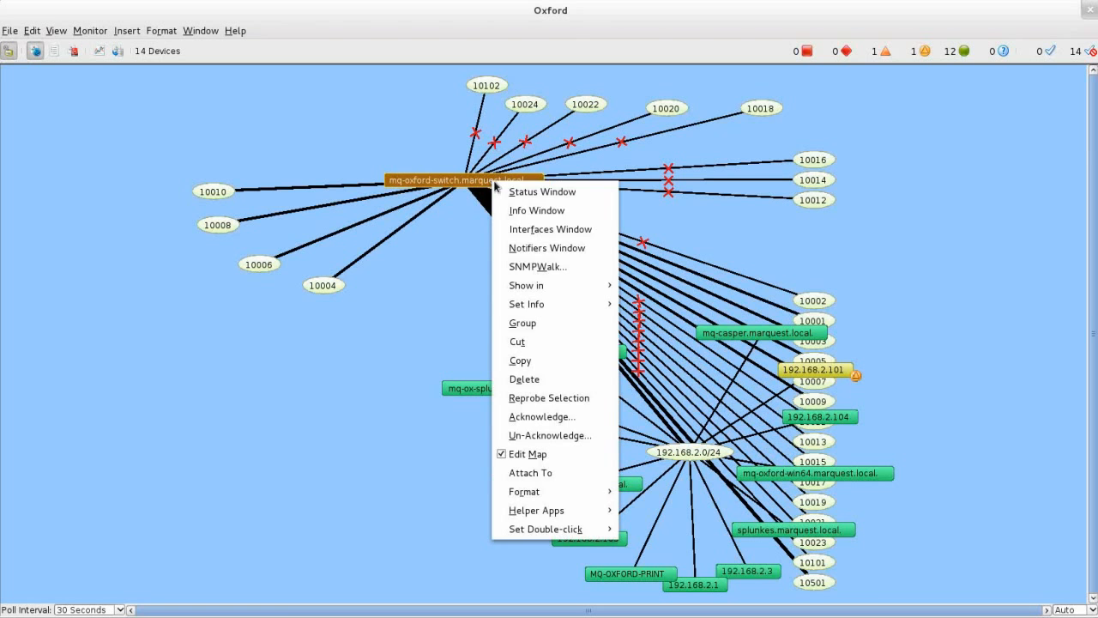
left_click(536, 191)
left_click_drag(537, 189, 517, 126)
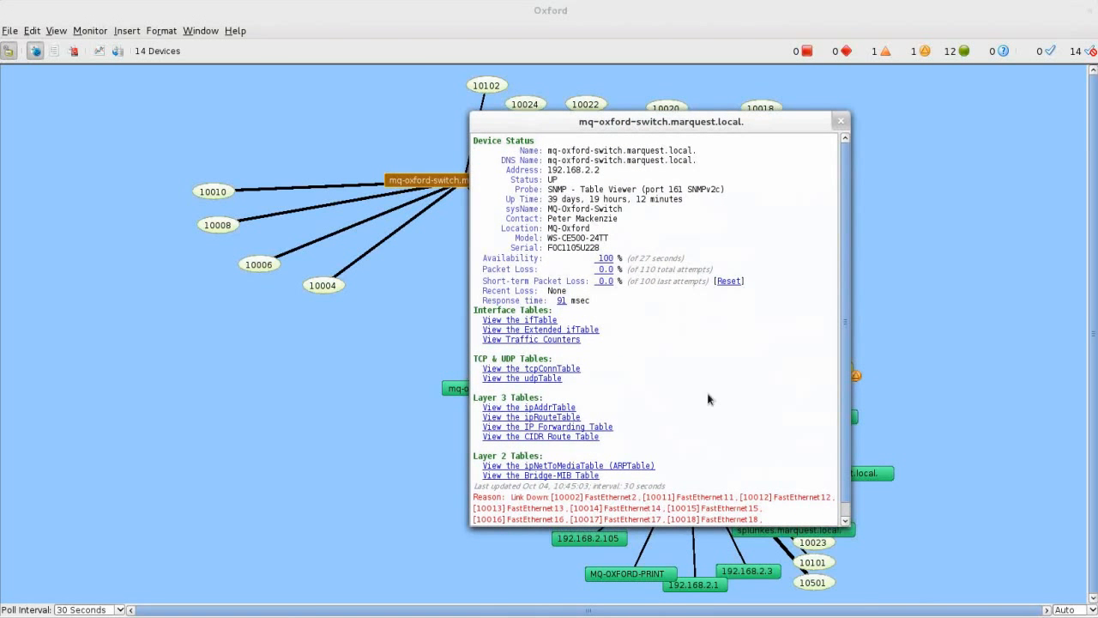
scroll(712, 400, "down", 1)
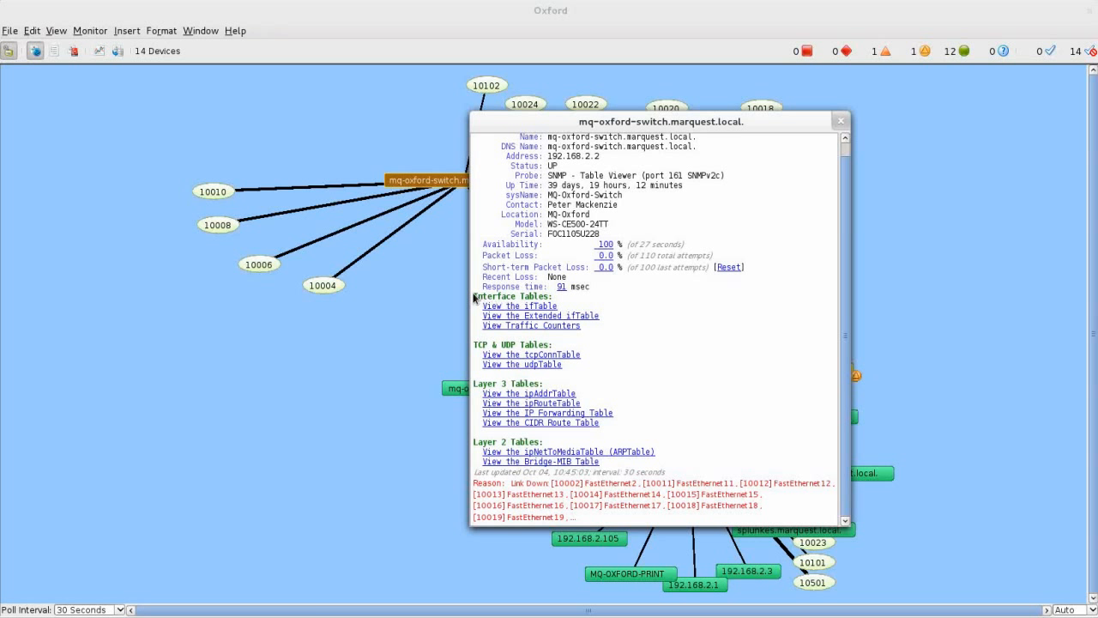
left_click_drag(474, 296, 683, 465)
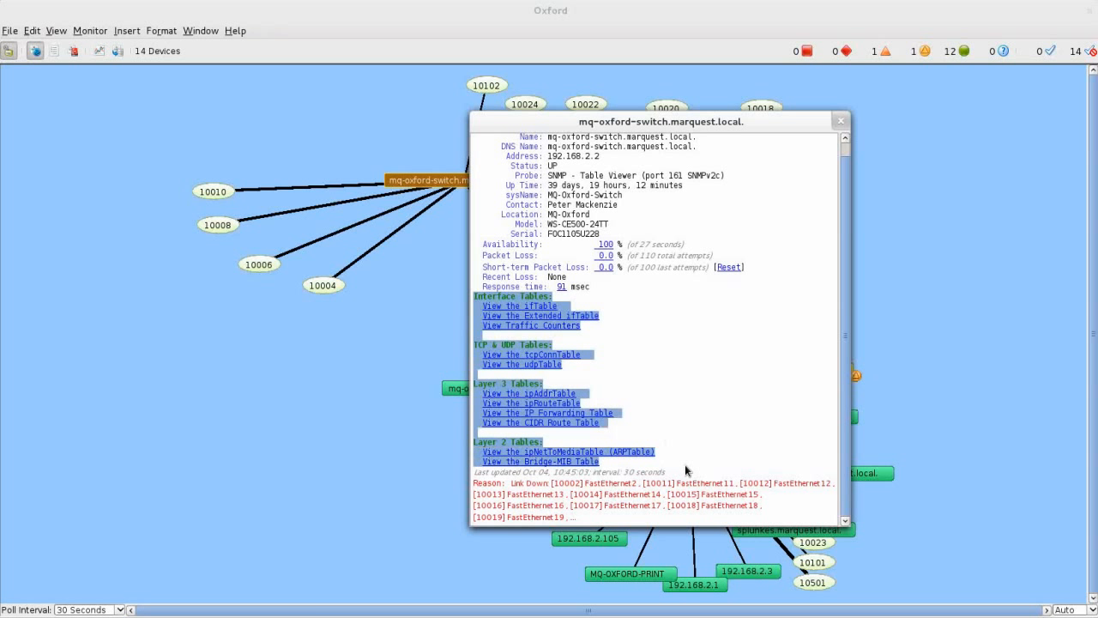
View the switch's ifTable and enlarge its window to show all columns and more rows
left_click(532, 307)
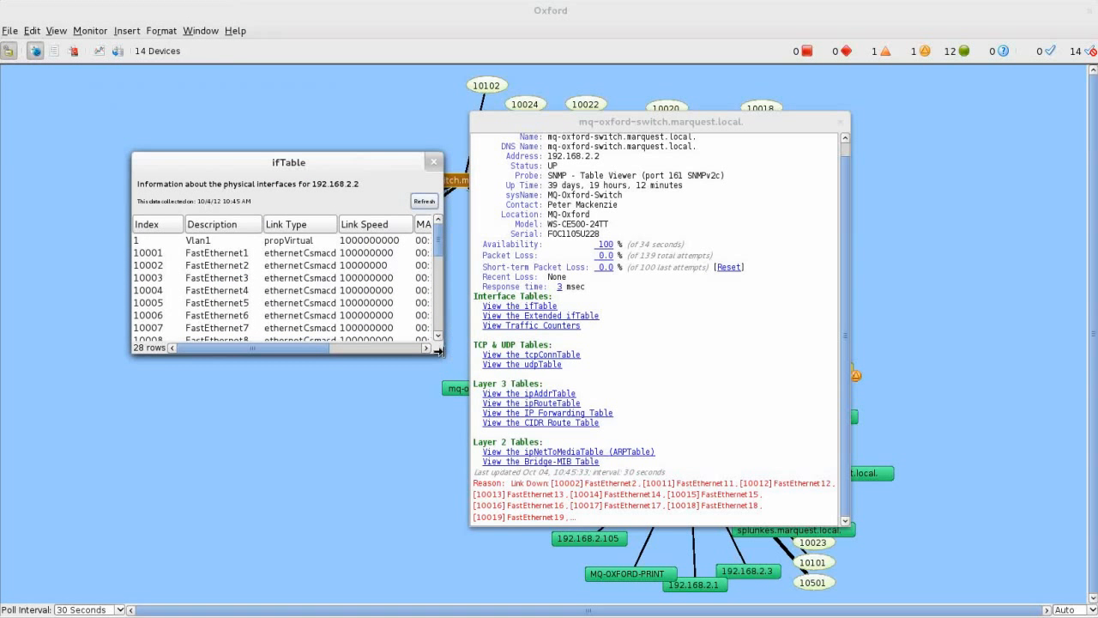
left_click_drag(437, 350, 794, 352)
left_click_drag(590, 353, 591, 520)
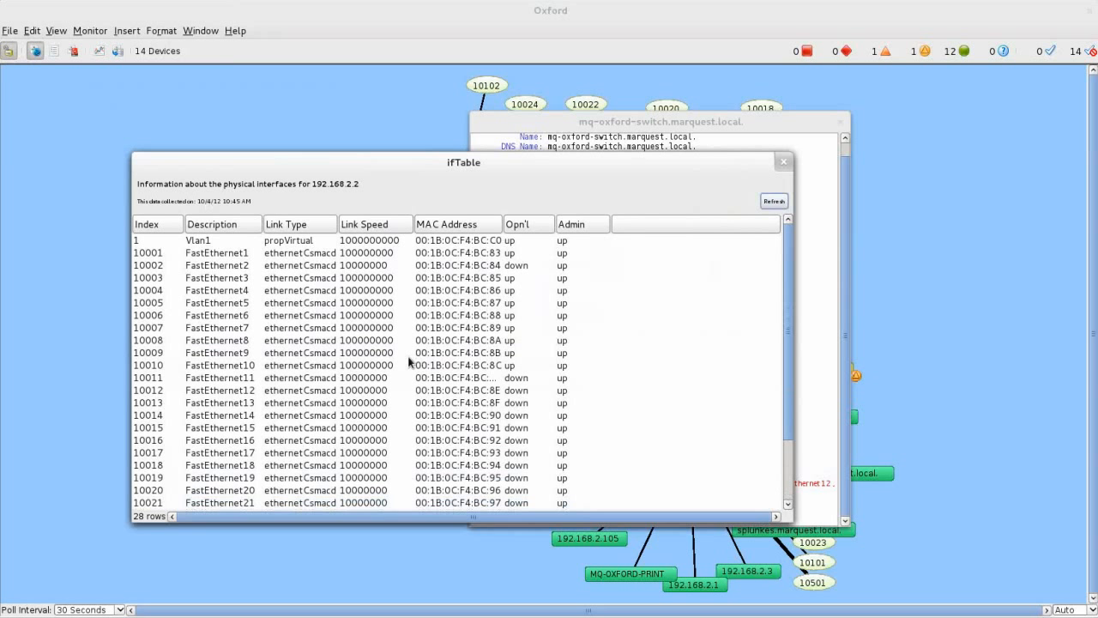
Examine the FastEthernet1 row's index, description, link type, speed, MAC address, operational and admin status, and close the ifTable
left_click(162, 254)
left_click(209, 257)
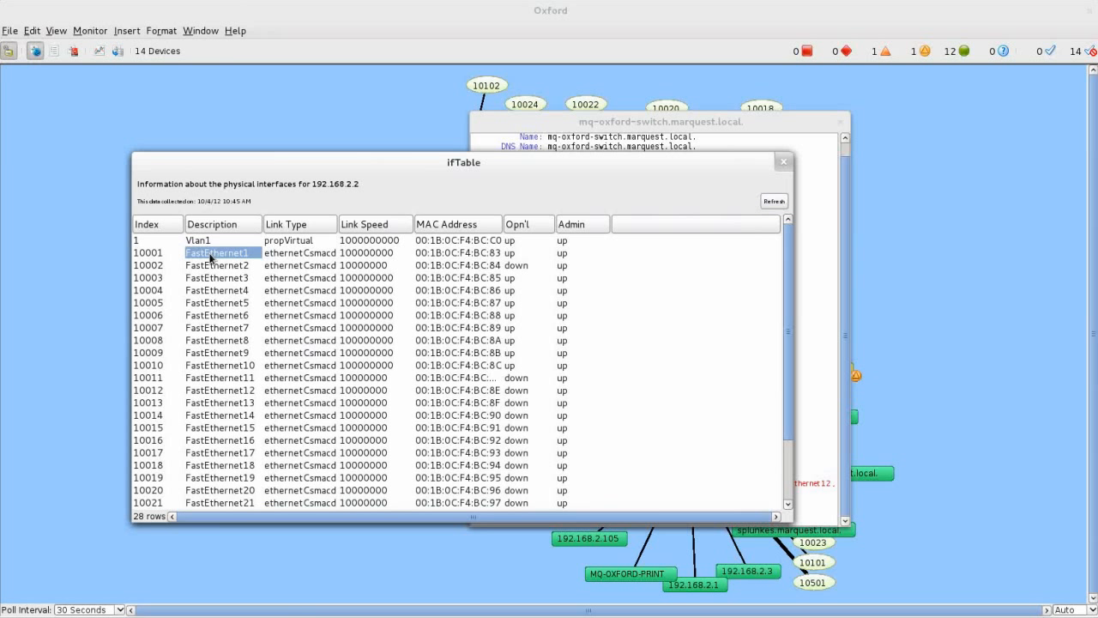
left_click(288, 254)
left_click(362, 254)
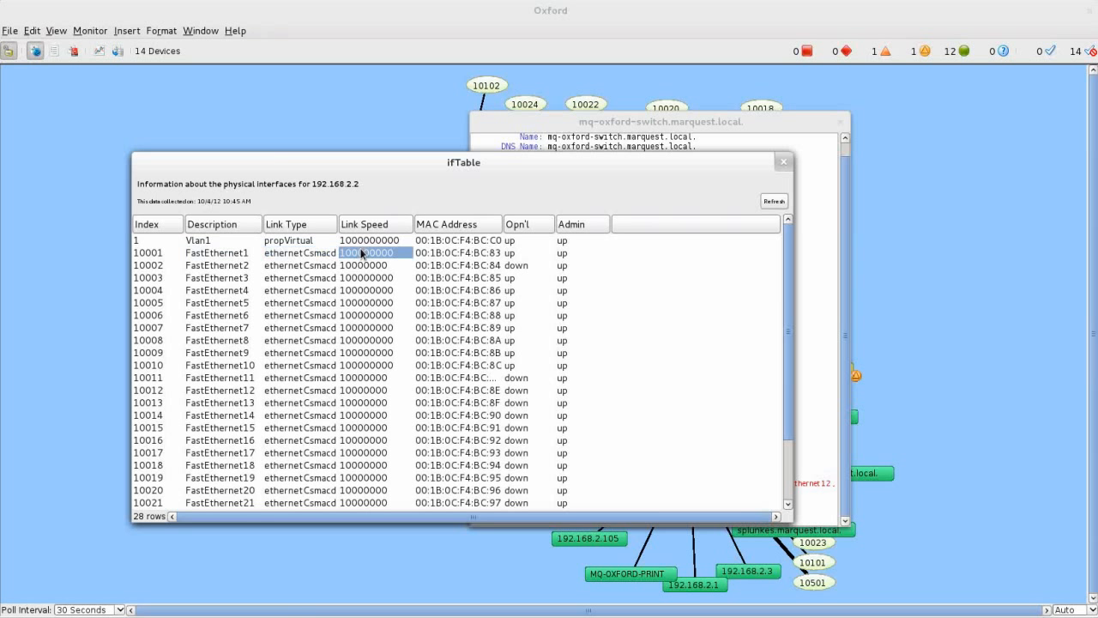
left_click(463, 252)
left_click(536, 252)
left_click(601, 256)
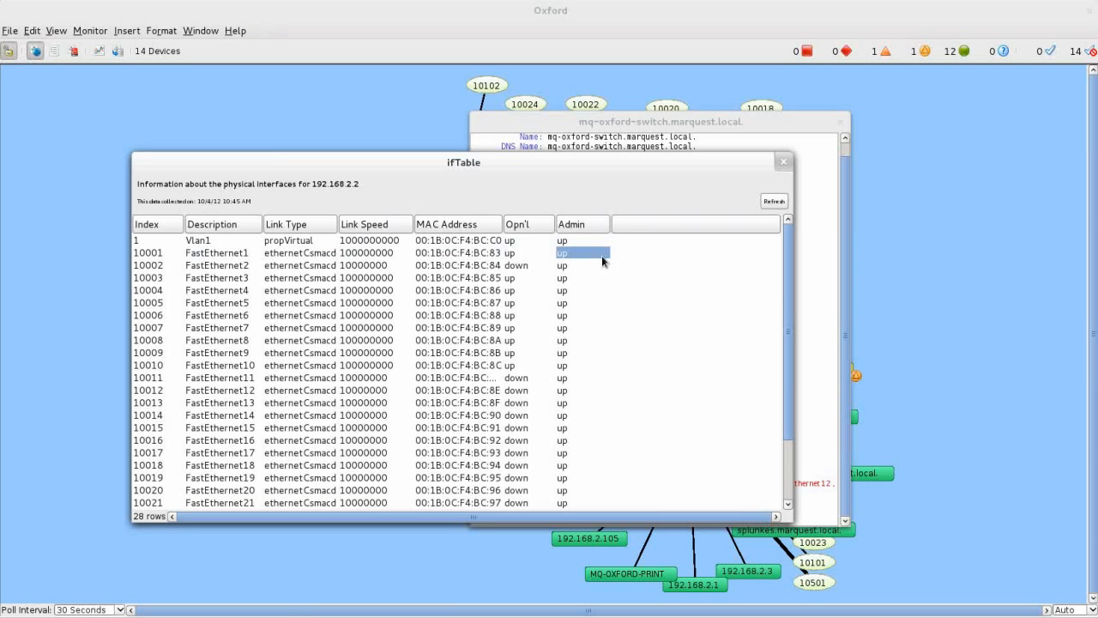
left_click(546, 255)
left_click(569, 255)
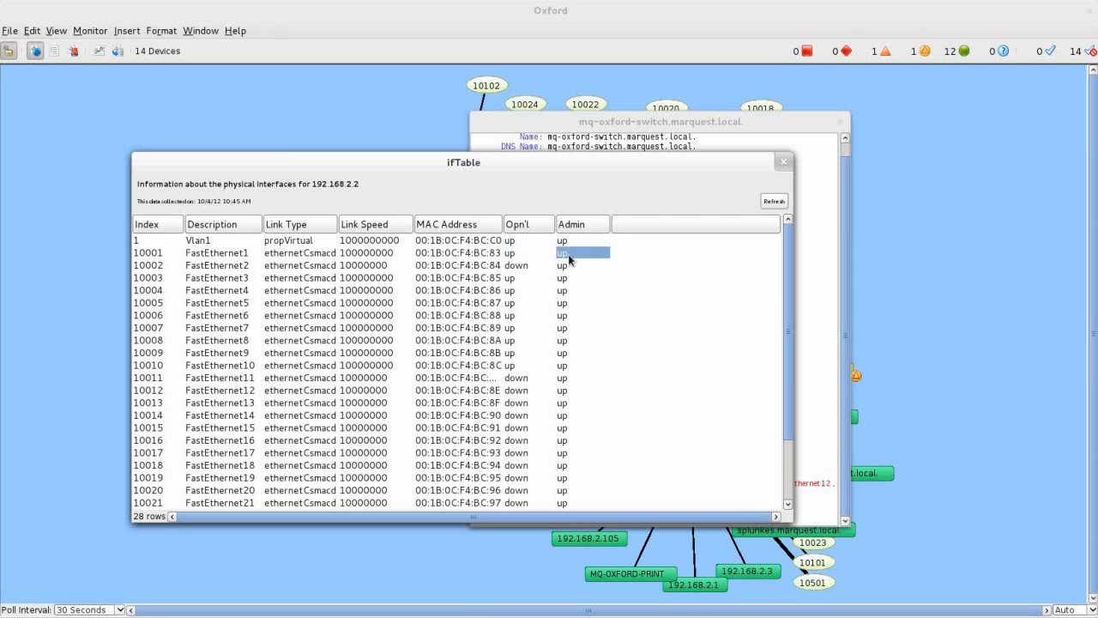
left_click(784, 162)
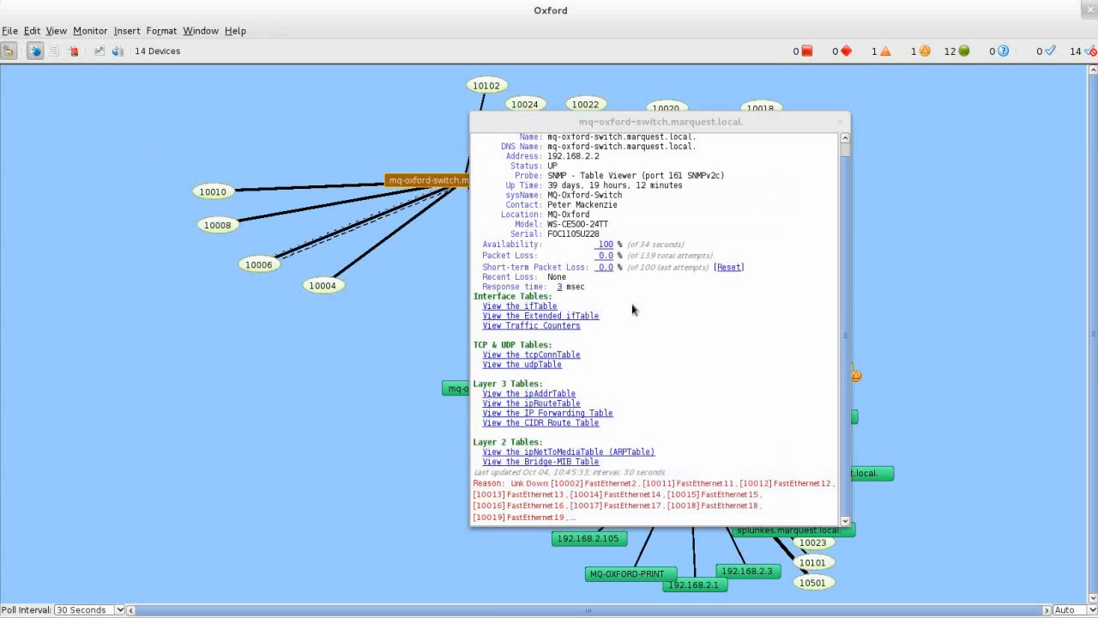
View the switch's Extended ifTable and its ARP table, widening the ARP table's IP Address column, and close both
left_click(542, 316)
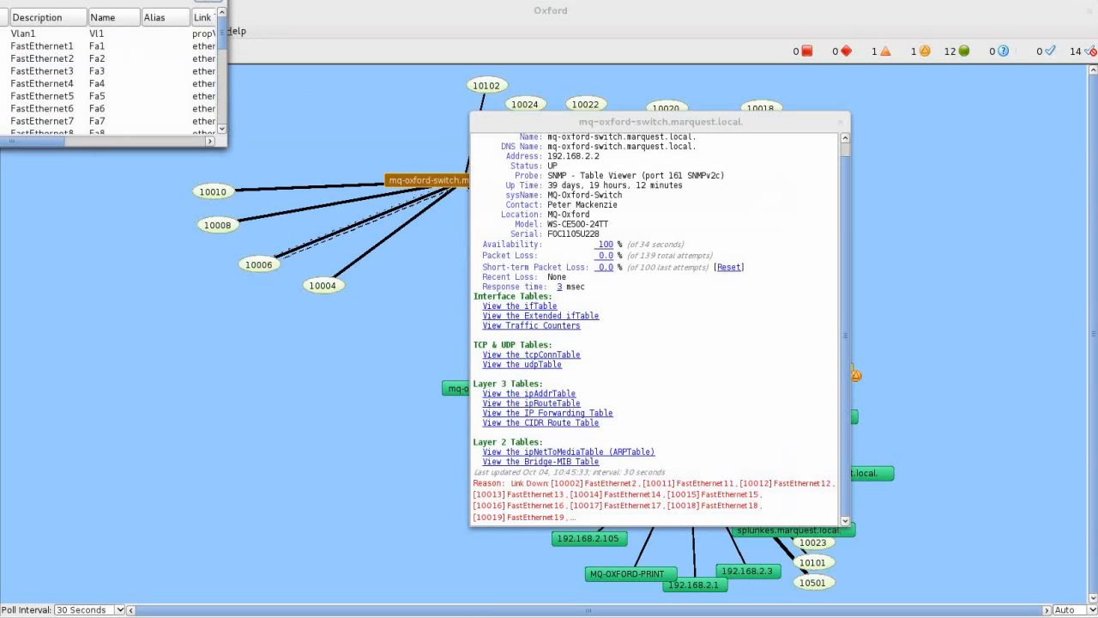
left_click(320, 127)
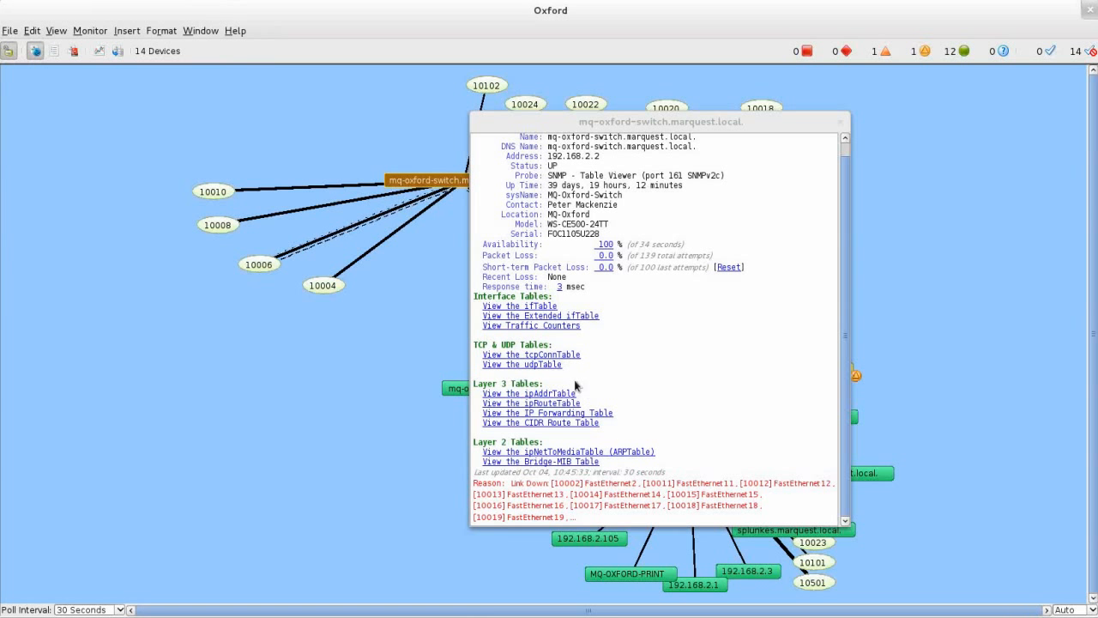
left_click(625, 452)
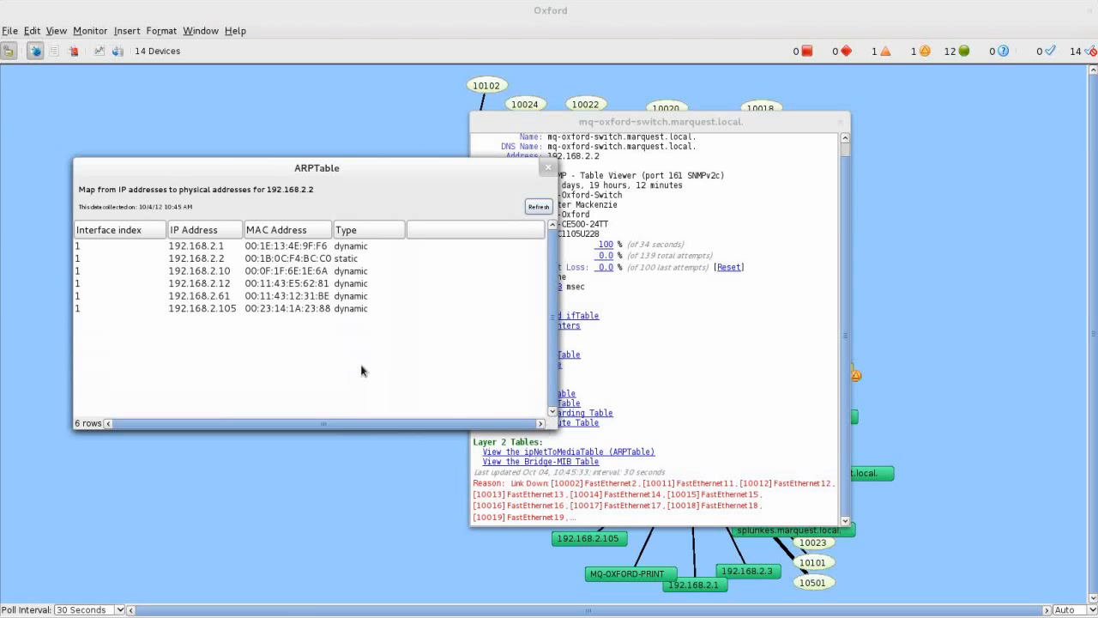
left_click_drag(244, 229, 254, 229)
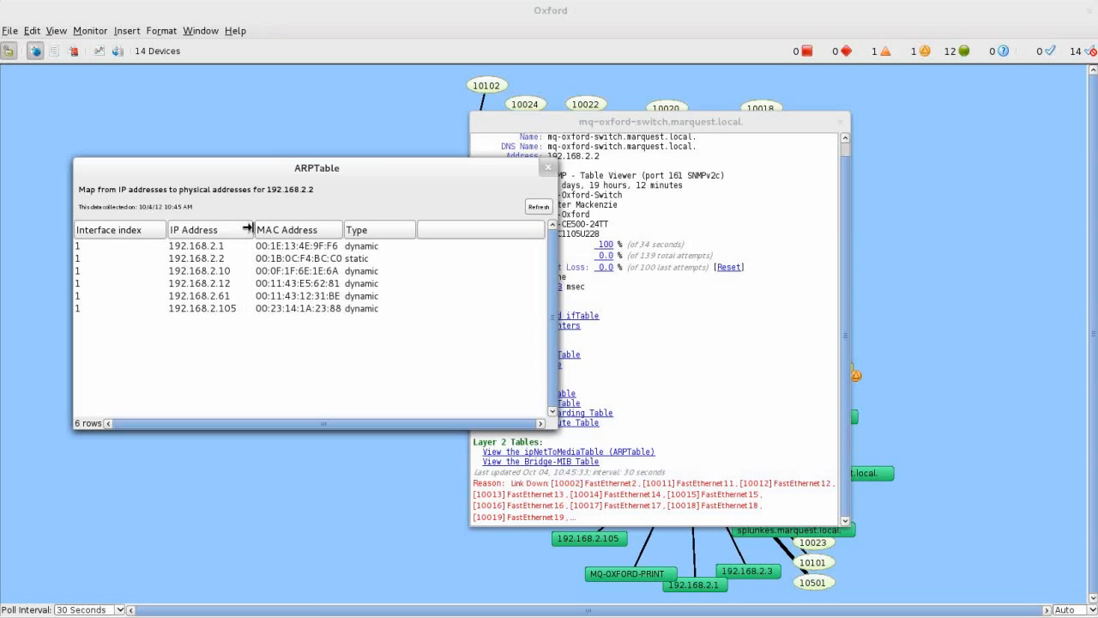
left_click(546, 167)
Examine the Link Down reason in the mq-oxford-switch status window and close the window
left_click_drag(609, 523, 477, 484)
left_click(477, 485)
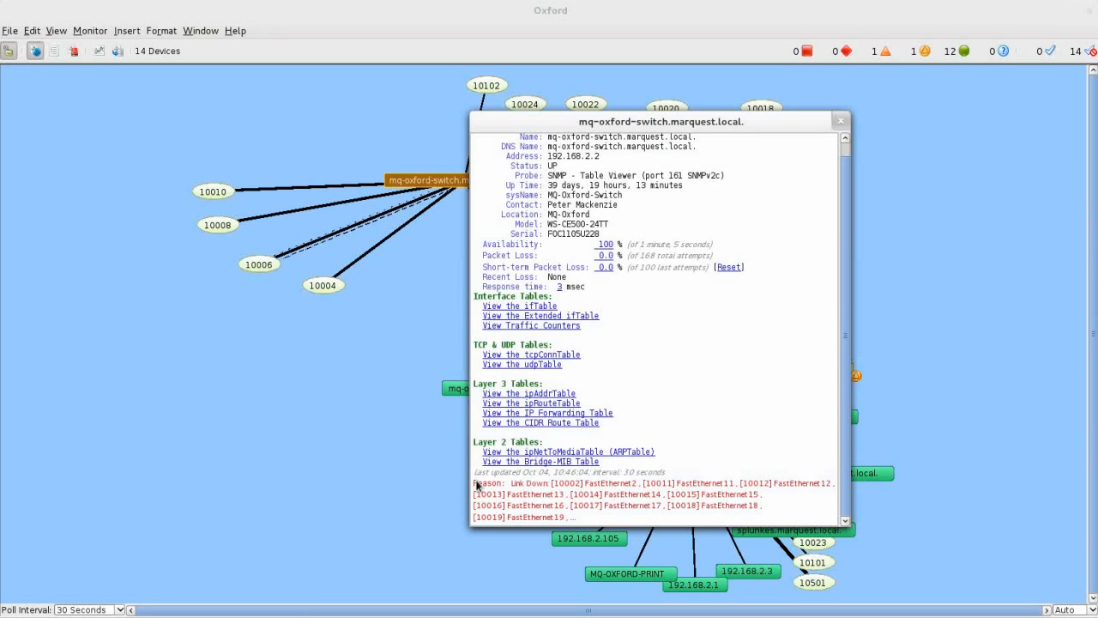
left_click_drag(511, 490, 551, 486)
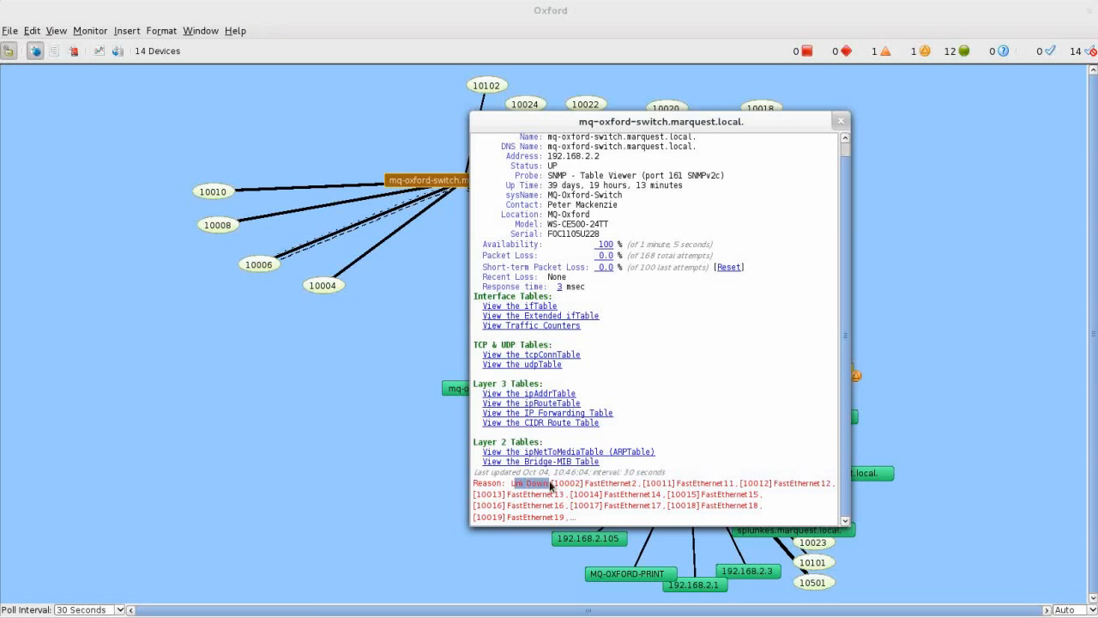
left_click(558, 486)
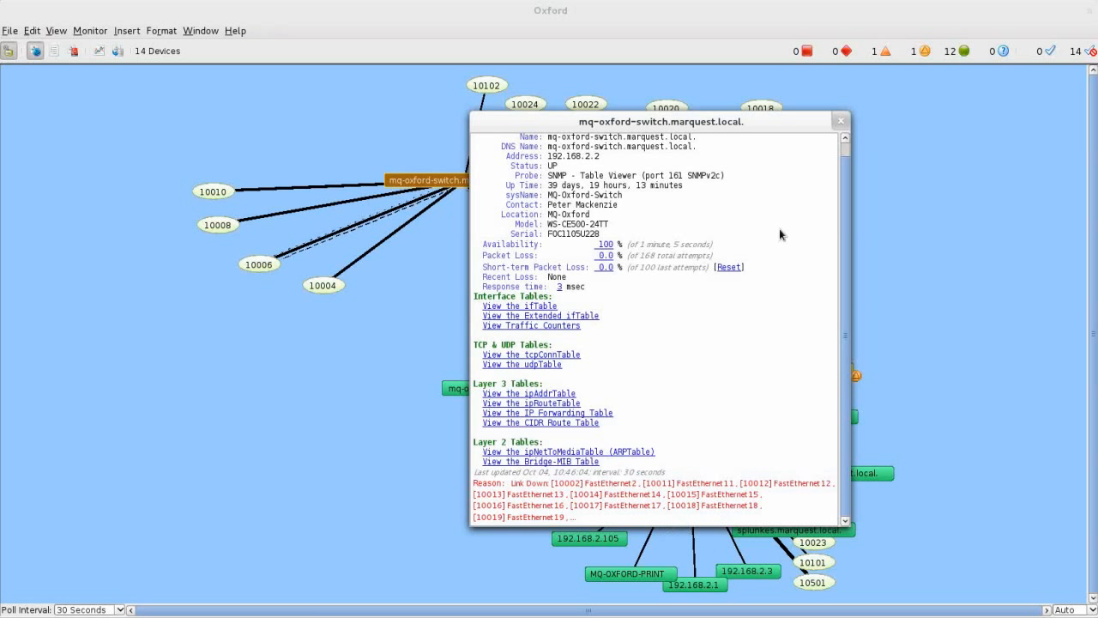
left_click(840, 124)
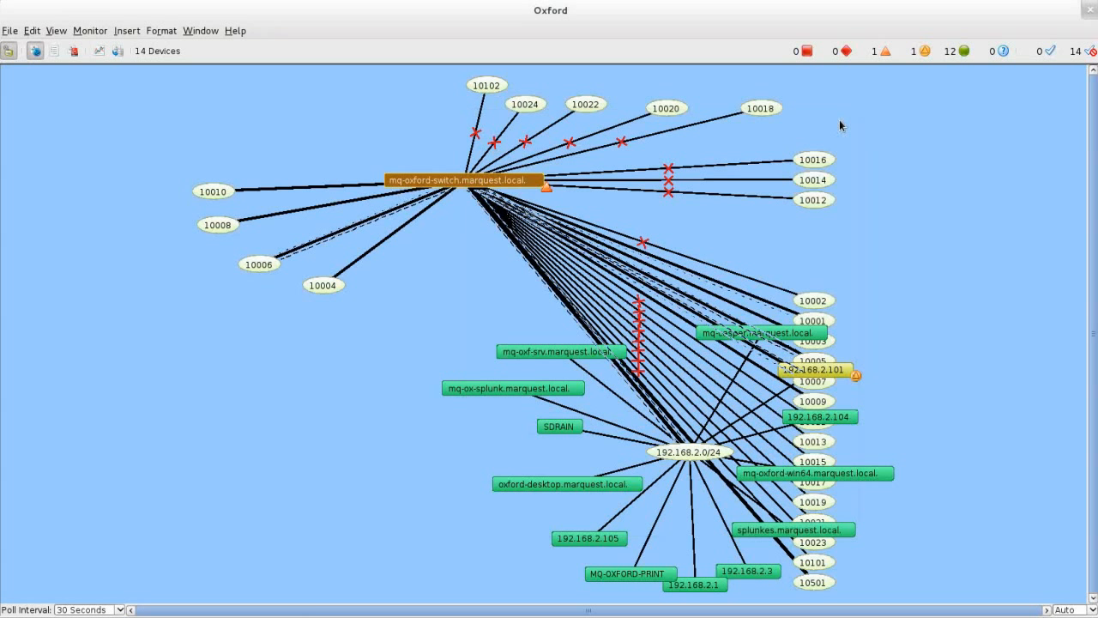
Open the status window of the link between mq-oxford-switch and port 10006, review its interface statistics, and close it
right_click(335, 237)
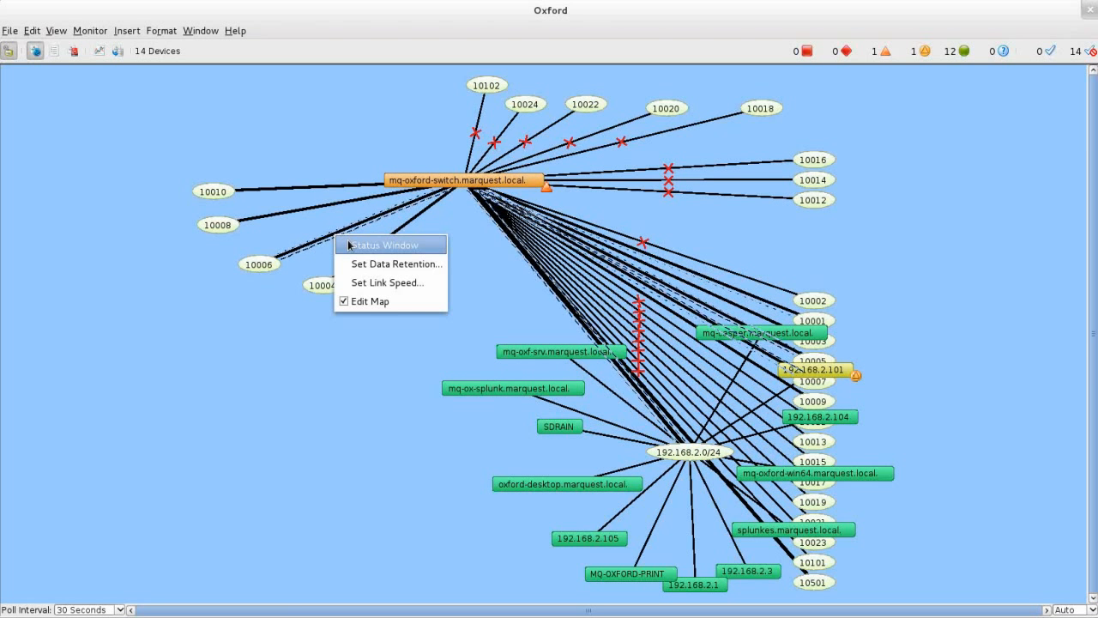
left_click(351, 246)
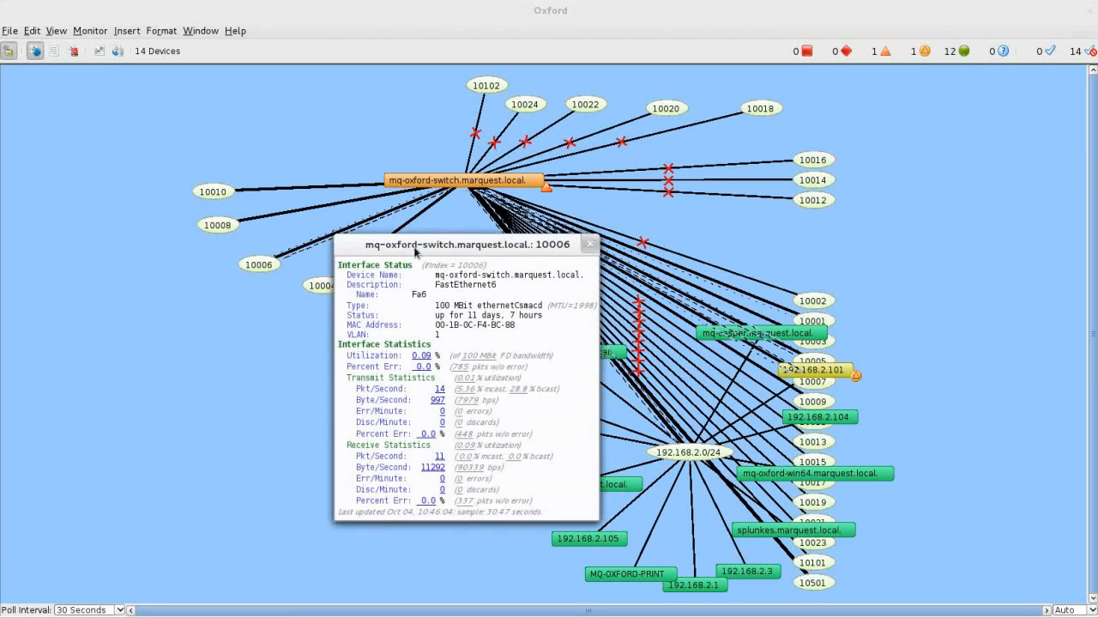
left_click_drag(415, 250, 453, 239)
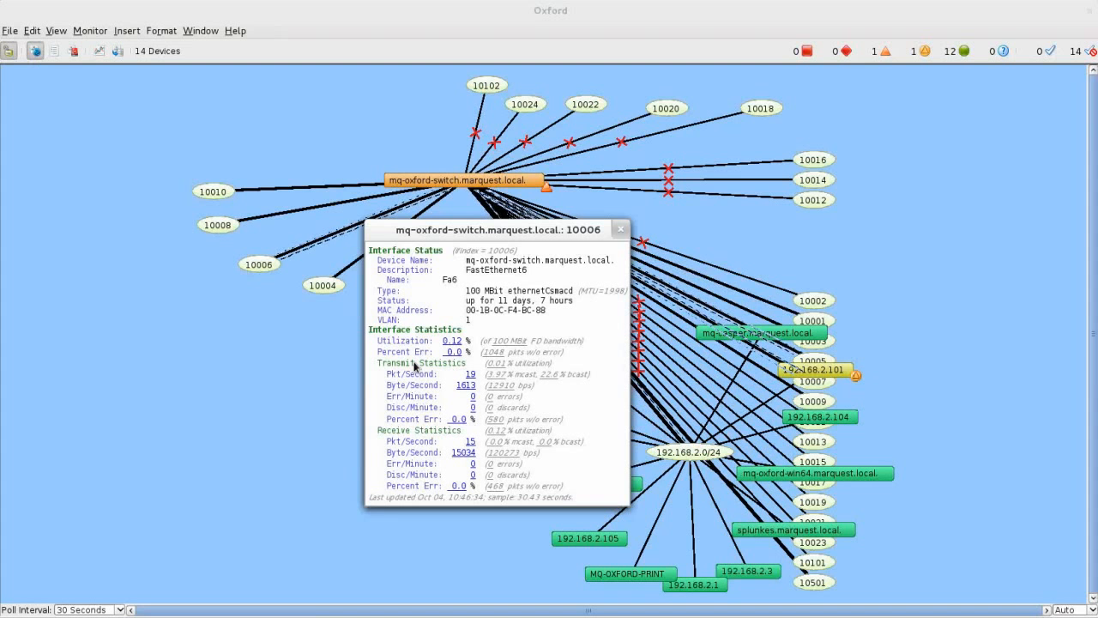
left_click(620, 232)
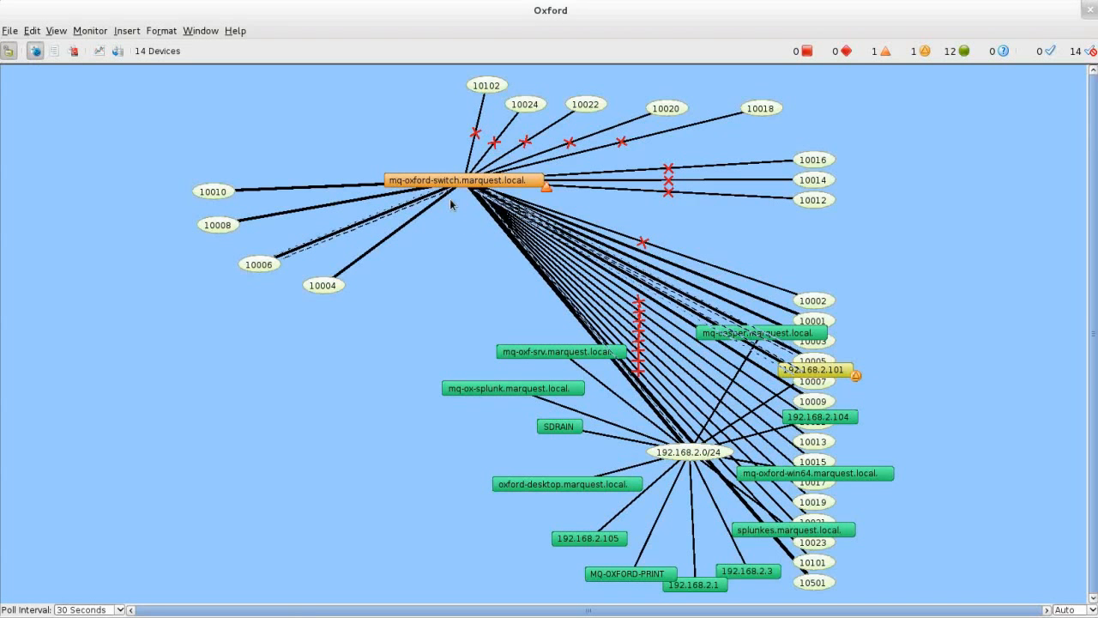
Enable Layer 2 features for the Oxford map, change the map immediately to show Layer 2 connections, and accept the map settings
left_click(31, 31)
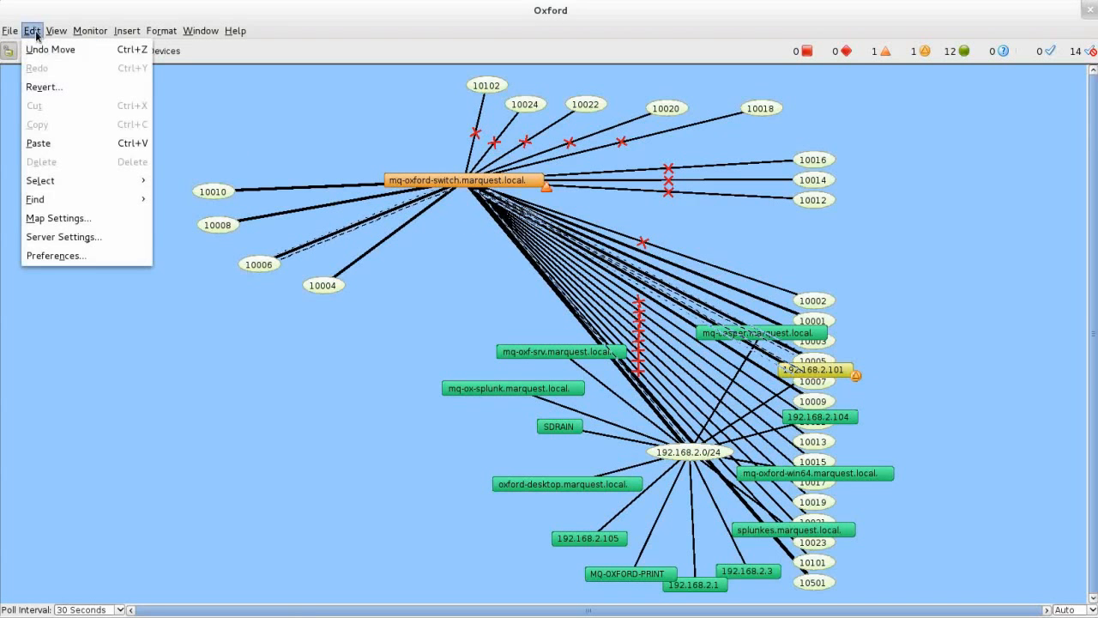
left_click(74, 221)
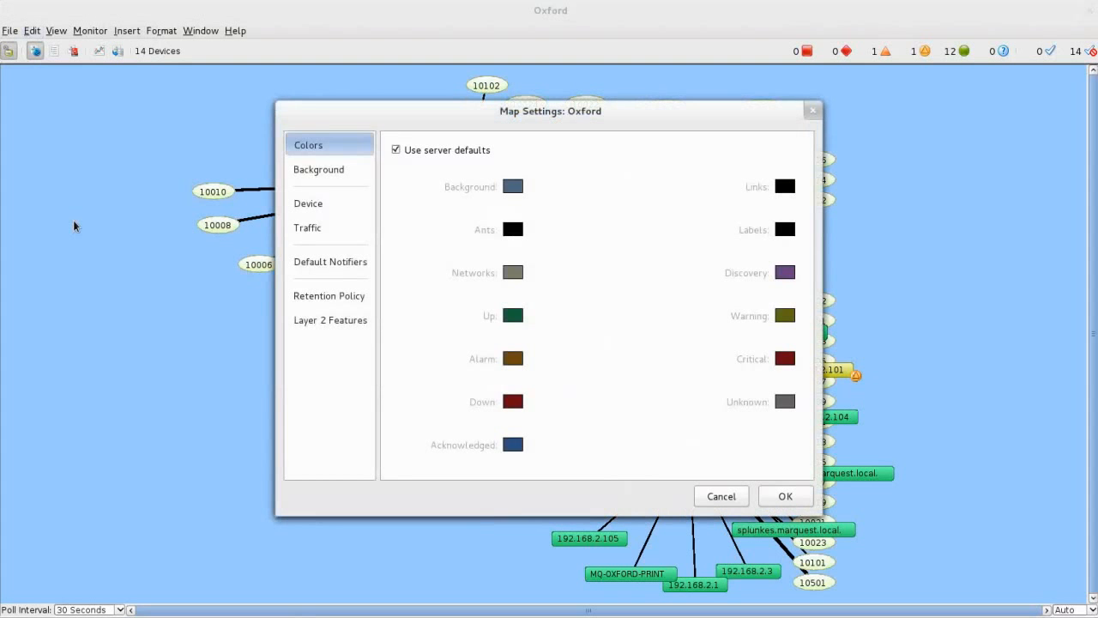
left_click(351, 321)
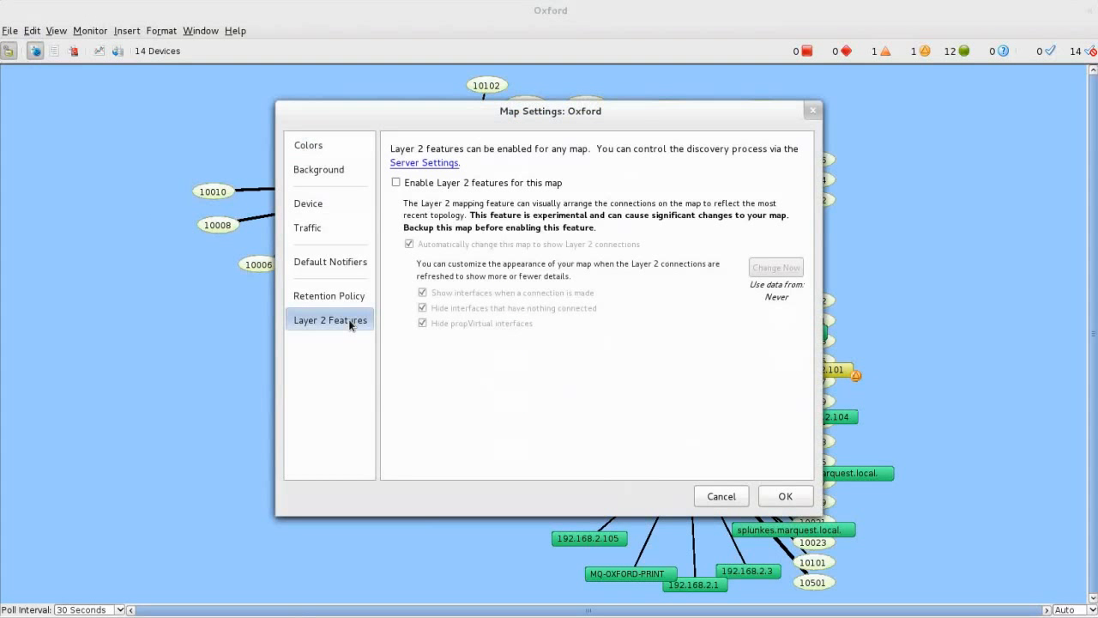
left_click(454, 189)
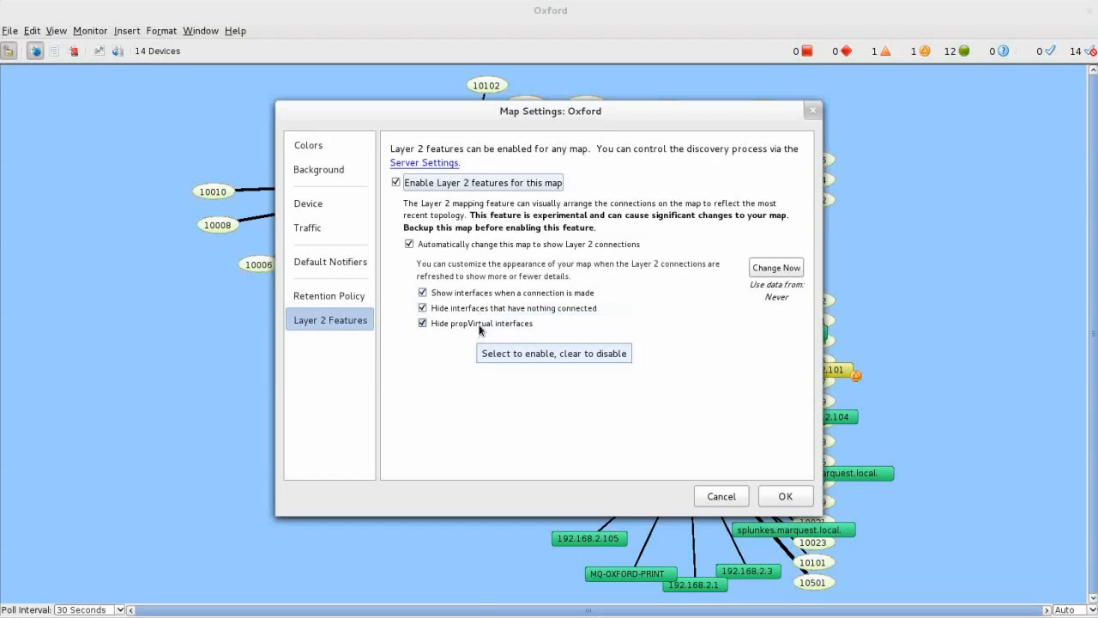
left_click(777, 269)
left_click(784, 501)
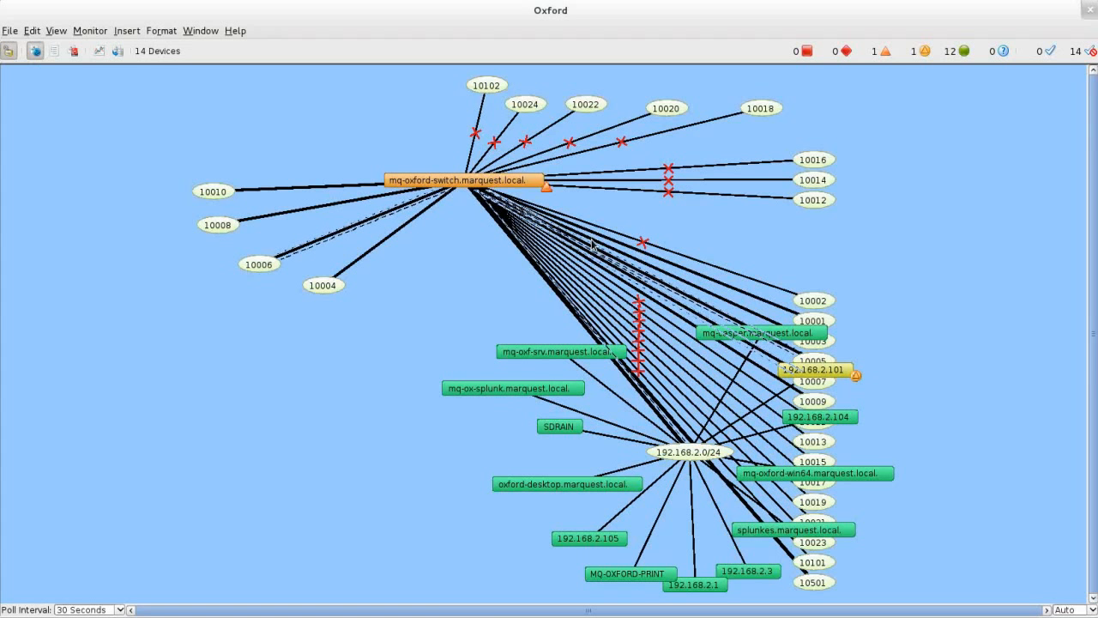
Set the server's Layer 2 data collection to Once a Day, run a collection immediately, and save the server settings
left_click(467, 181)
left_click(264, 144)
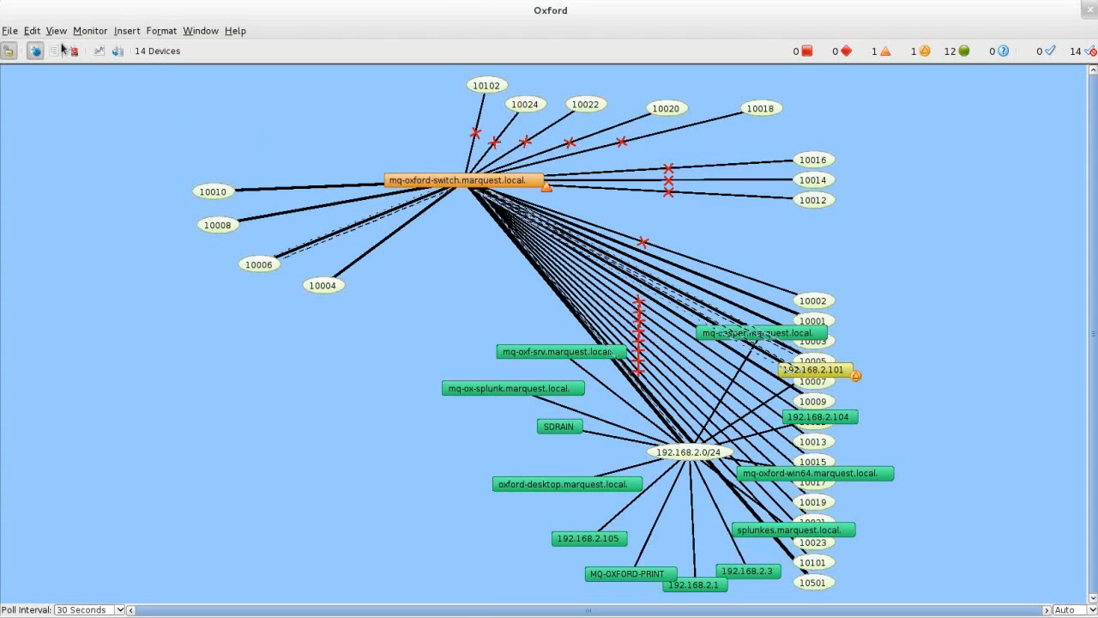
left_click(32, 30)
left_click(89, 241)
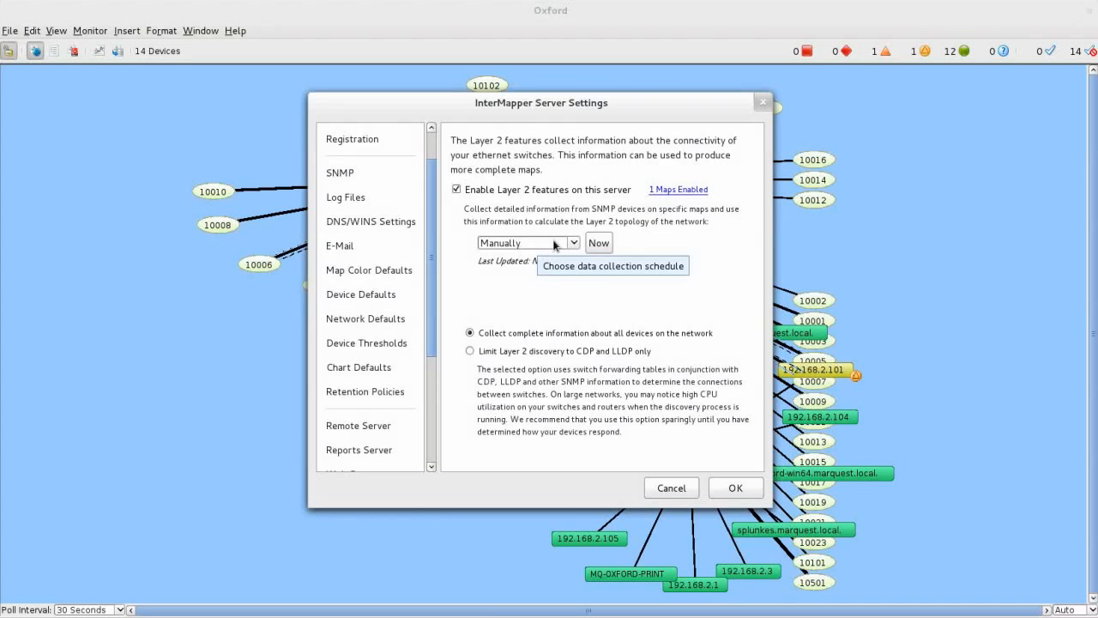
left_click(536, 241)
left_click(535, 284)
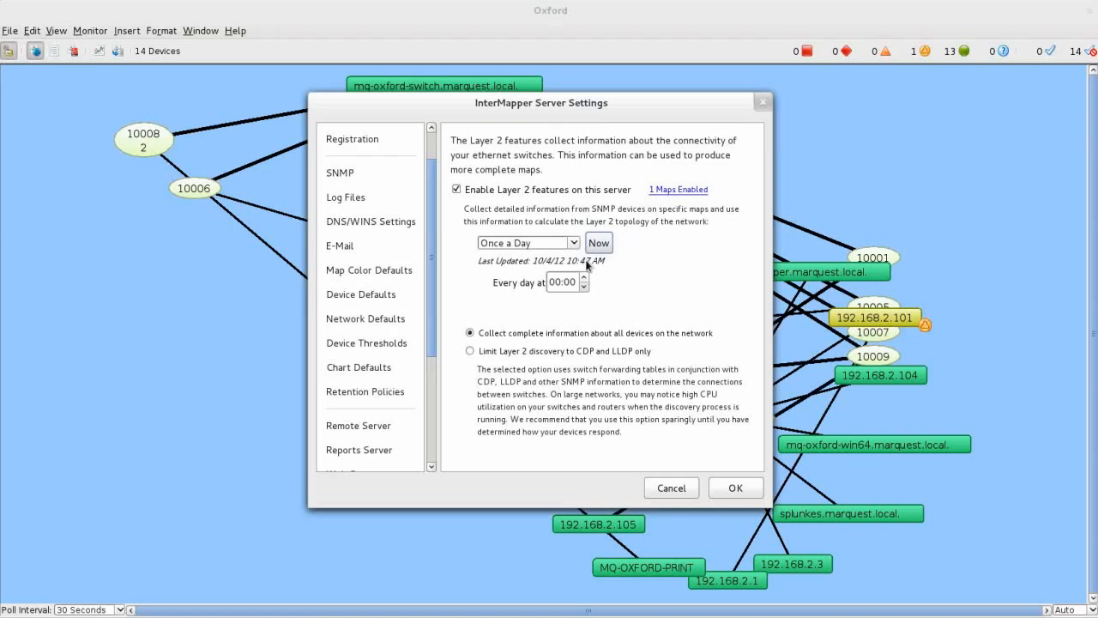
left_click(736, 487)
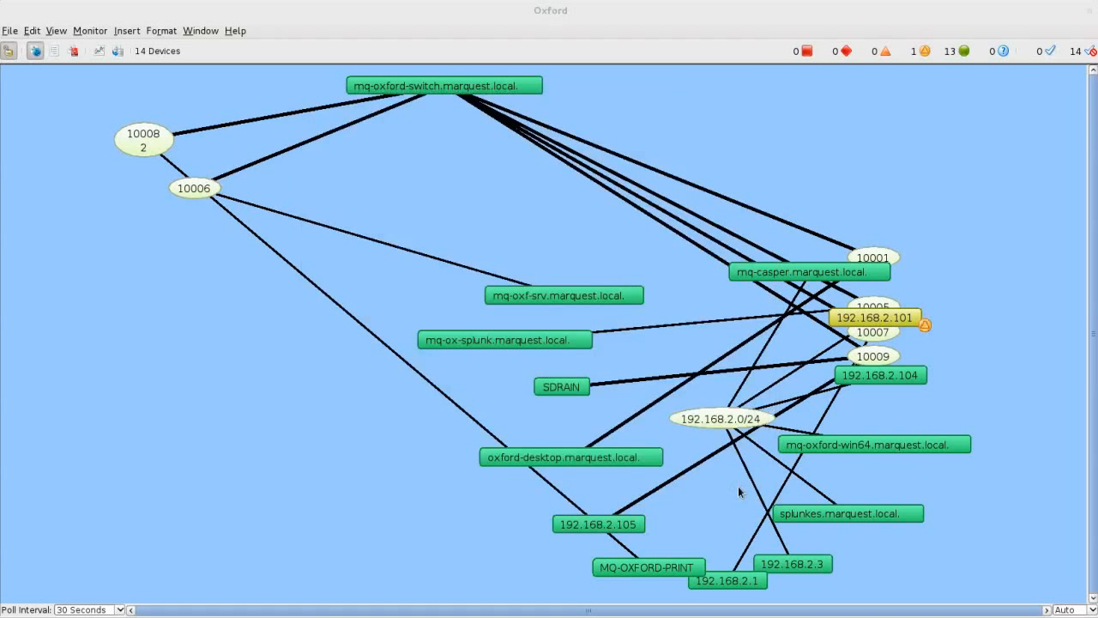
Move ports 10006 and 10001 below mq-oxford-switch, and place mq-oxf-srv, MQ-OXFORD-PRINT and oxford-desktop beneath their own ports
left_click_drag(195, 189, 404, 170)
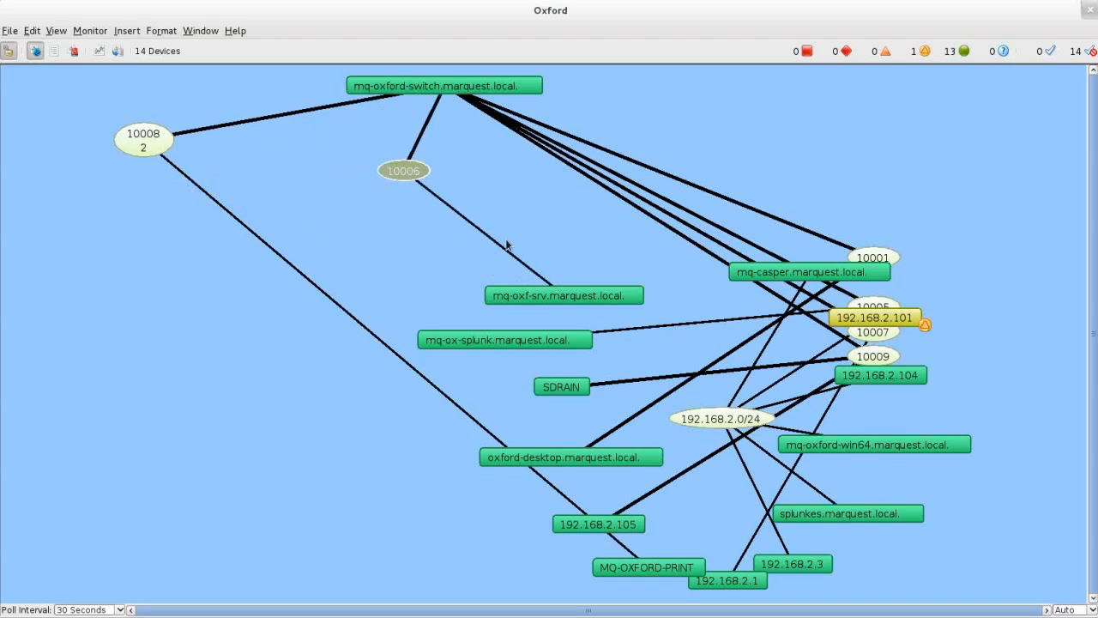
left_click_drag(562, 297, 387, 225)
left_click_drag(657, 573, 92, 228)
left_click_drag(911, 263, 282, 185)
left_click_drag(582, 454, 228, 281)
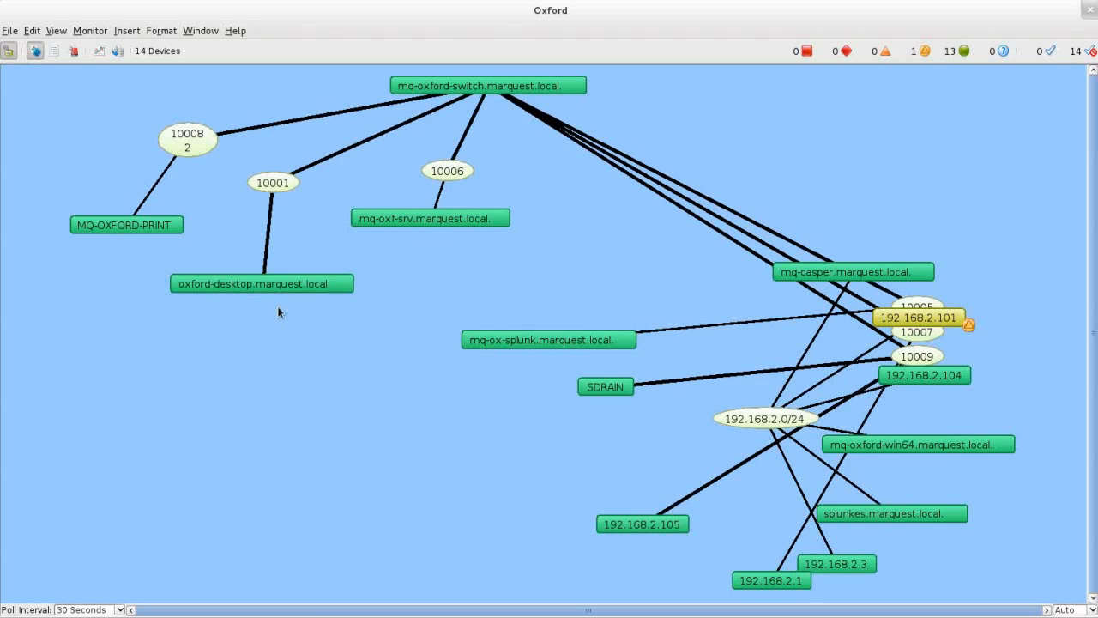
Move port 10005 beside 10006 with mq-ox-splunk beneath it, and shift oxford-desktop slightly upward
left_click(470, 91)
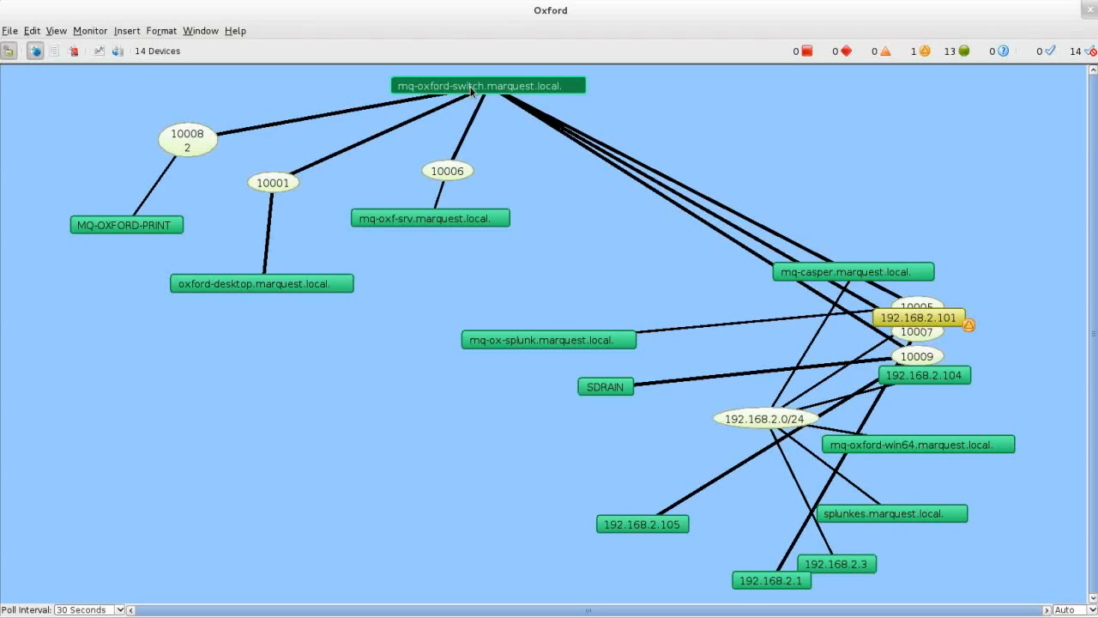
left_click(296, 285)
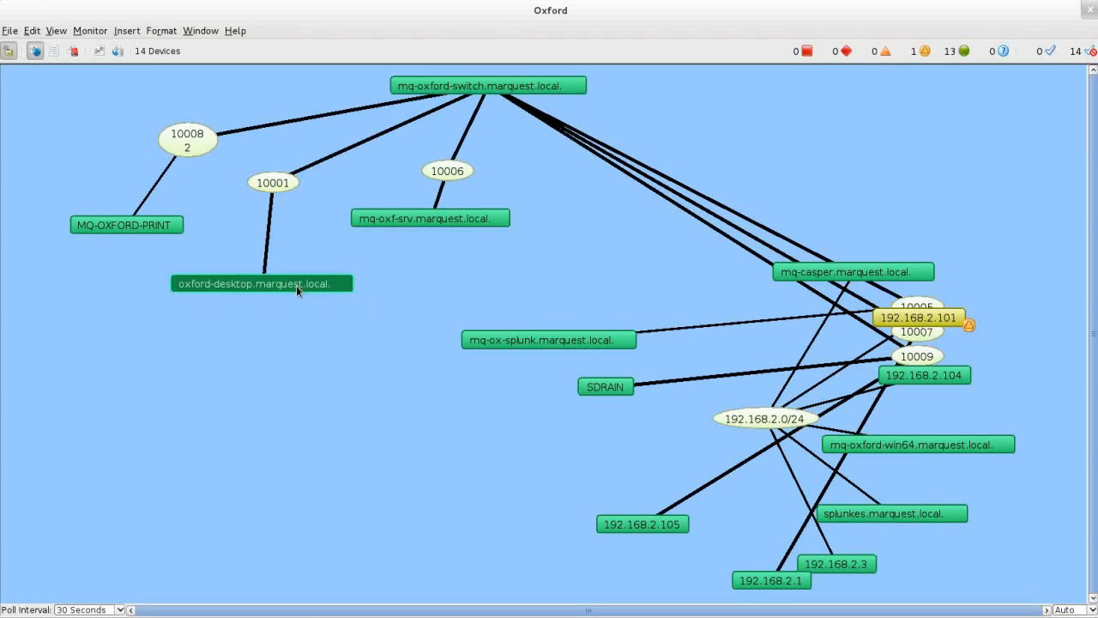
left_click(525, 343)
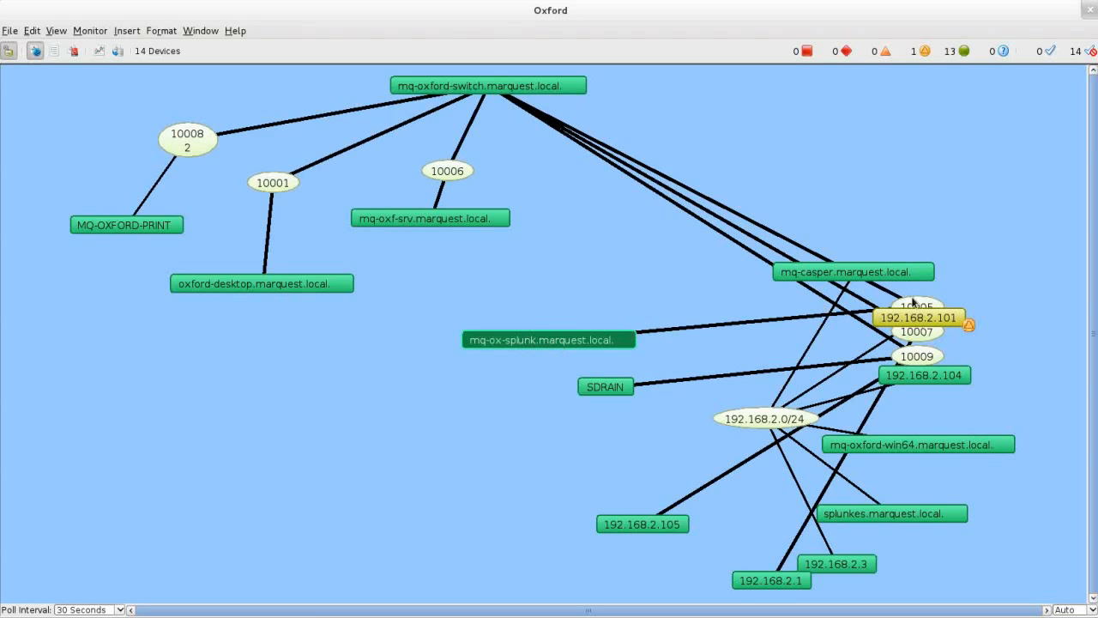
left_click_drag(917, 306, 568, 219)
left_click_drag(569, 344, 550, 281)
left_click_drag(299, 278, 302, 270)
Move the 192.168.2.0/24 network away from the switch ports and gather mq-casper, 192.168.2.104, 192.168.2.101, mq-oxford-win64 and splunkes around it
left_click_drag(851, 284, 853, 161)
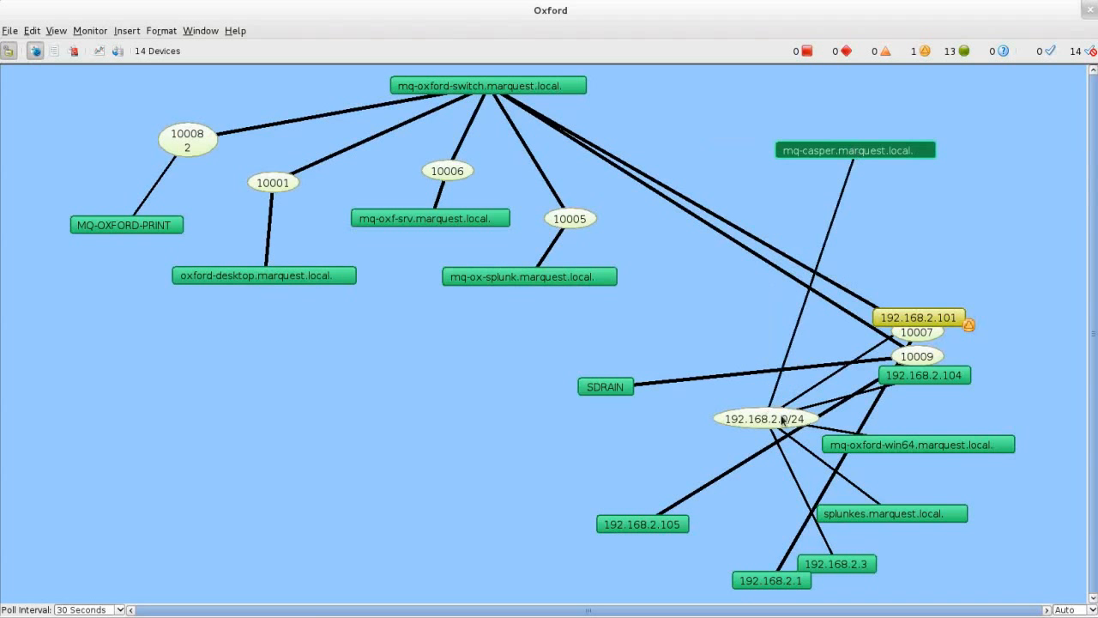
left_click_drag(779, 421, 995, 235)
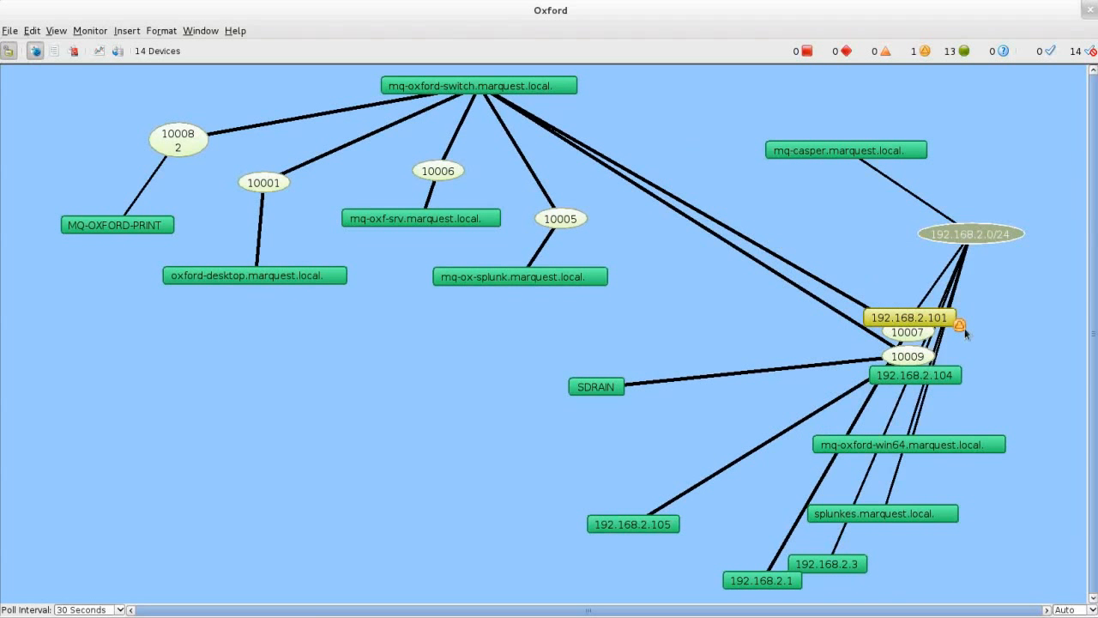
left_click_drag(921, 379, 1040, 168)
left_click_drag(879, 318, 820, 217)
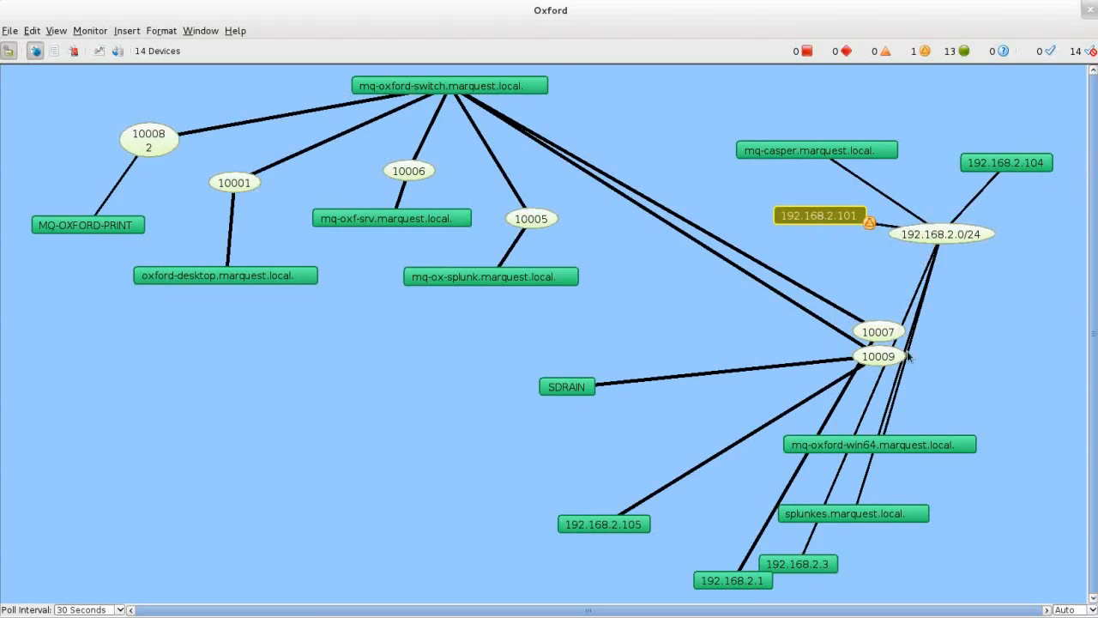
left_click_drag(911, 447, 1008, 303)
left_click_drag(881, 515, 1003, 359)
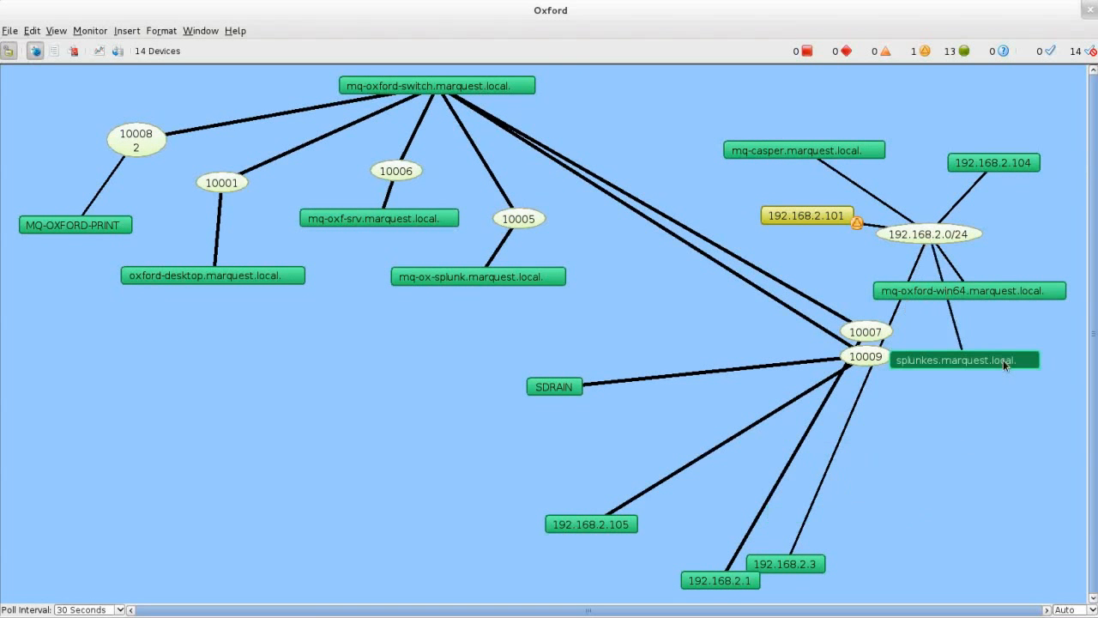
Move ports 10007 and 10009 closer to the switch, placing 192.168.2.1 beneath 10007 and SDRAIN and 192.168.2.105 beneath 10009
left_click_drag(864, 331, 619, 247)
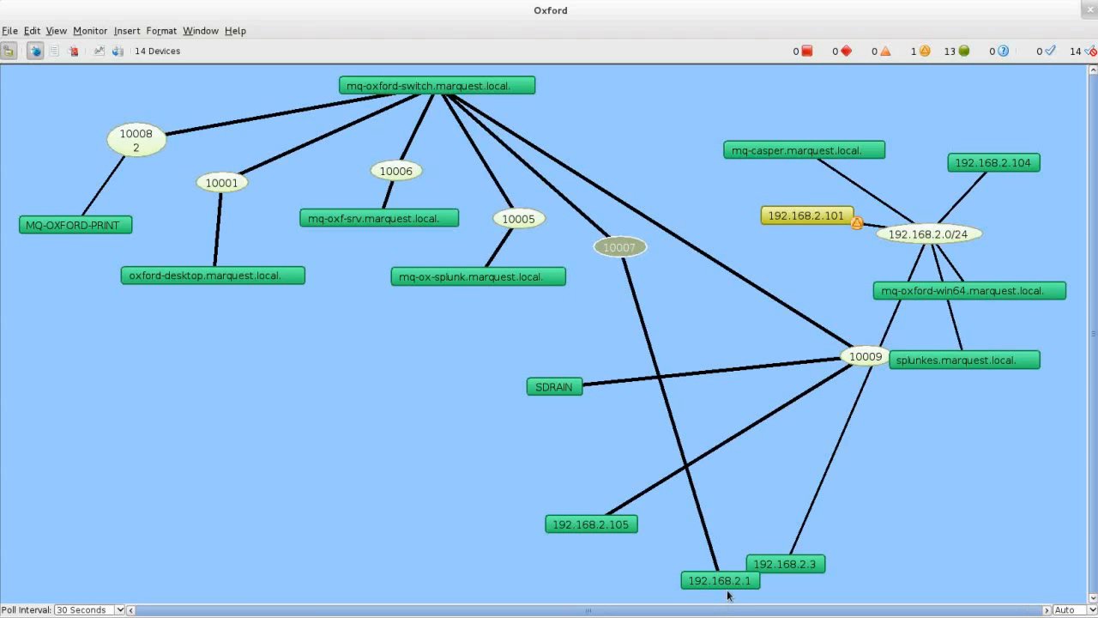
left_click_drag(726, 583, 638, 292)
left_click(576, 398)
left_click_drag(576, 397, 803, 391)
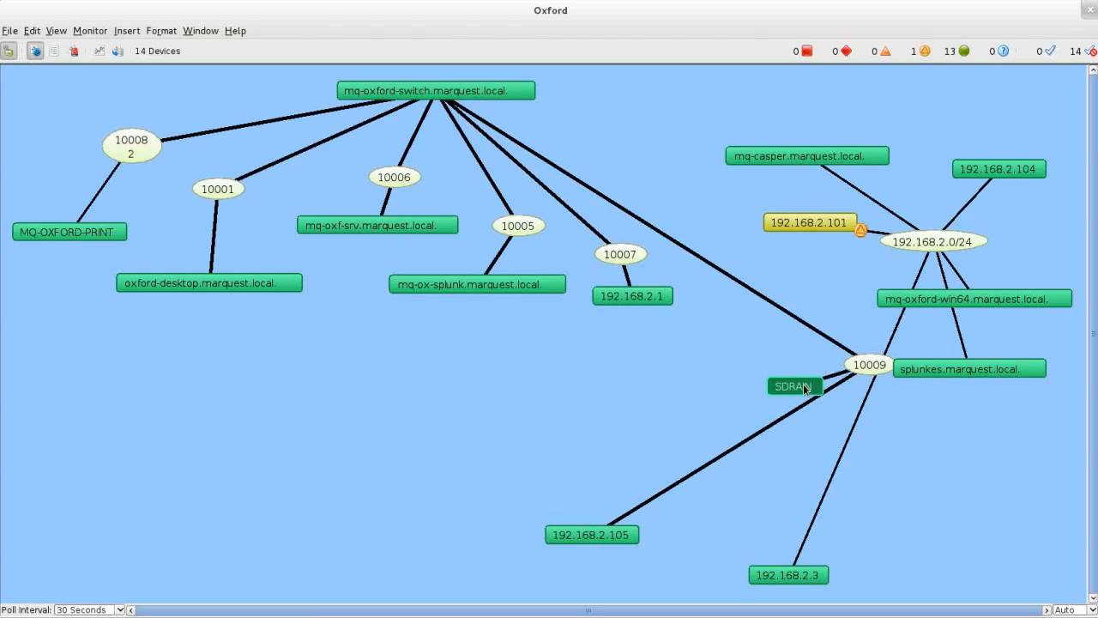
left_click_drag(867, 365, 719, 279)
left_click_drag(775, 390, 774, 413)
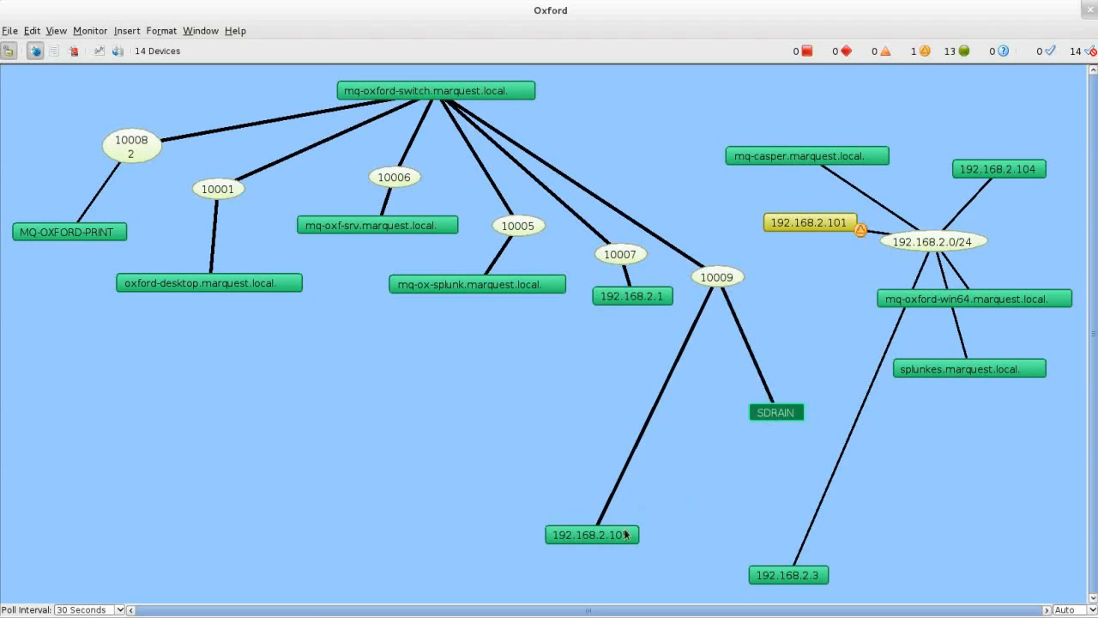
left_click_drag(603, 534, 702, 411)
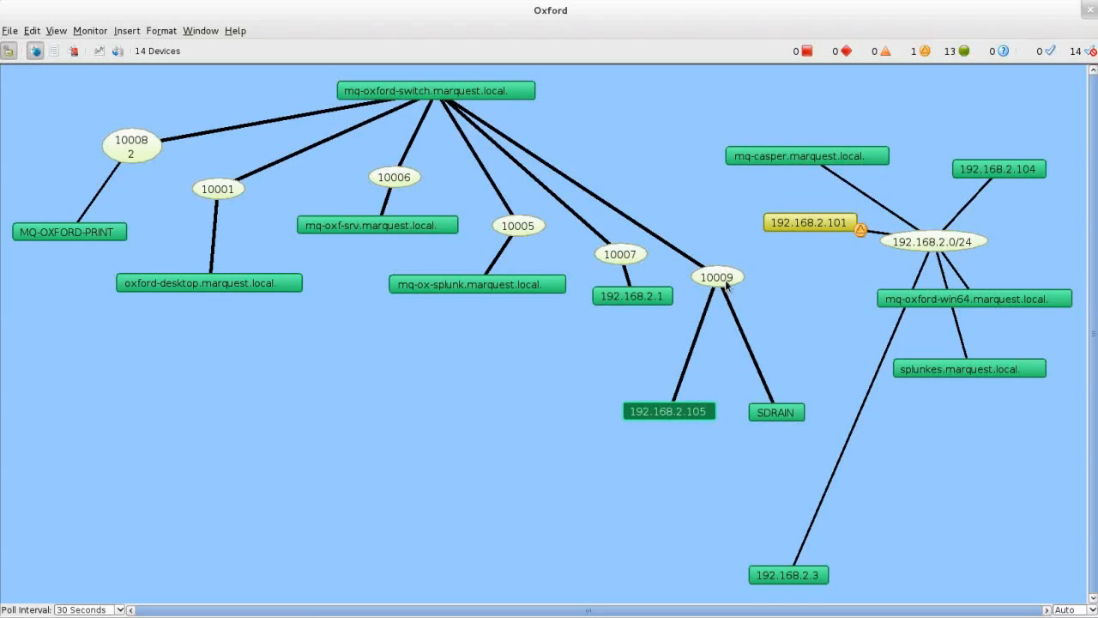
mouse_move(725, 286)
left_mouse_down()
mouse_move(737, 317)
mouse_move(742, 254)
mouse_move(732, 273)
left_mouse_up()
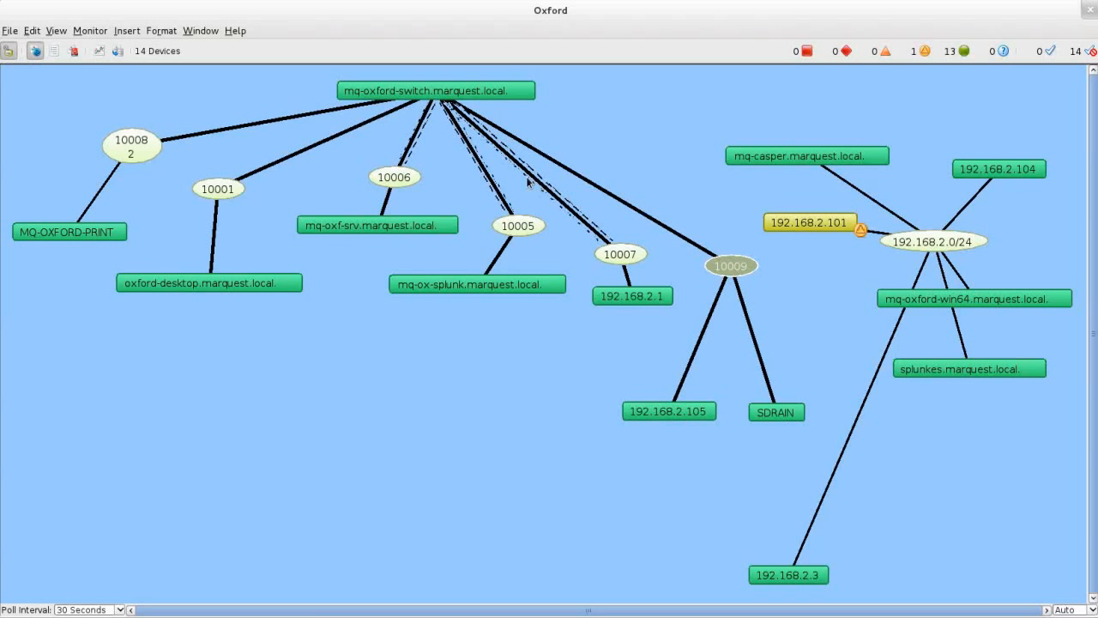
Select every item on the map, arrange them automatically as a Tree with the Up orientation, and clear the selection
left_click(640, 147)
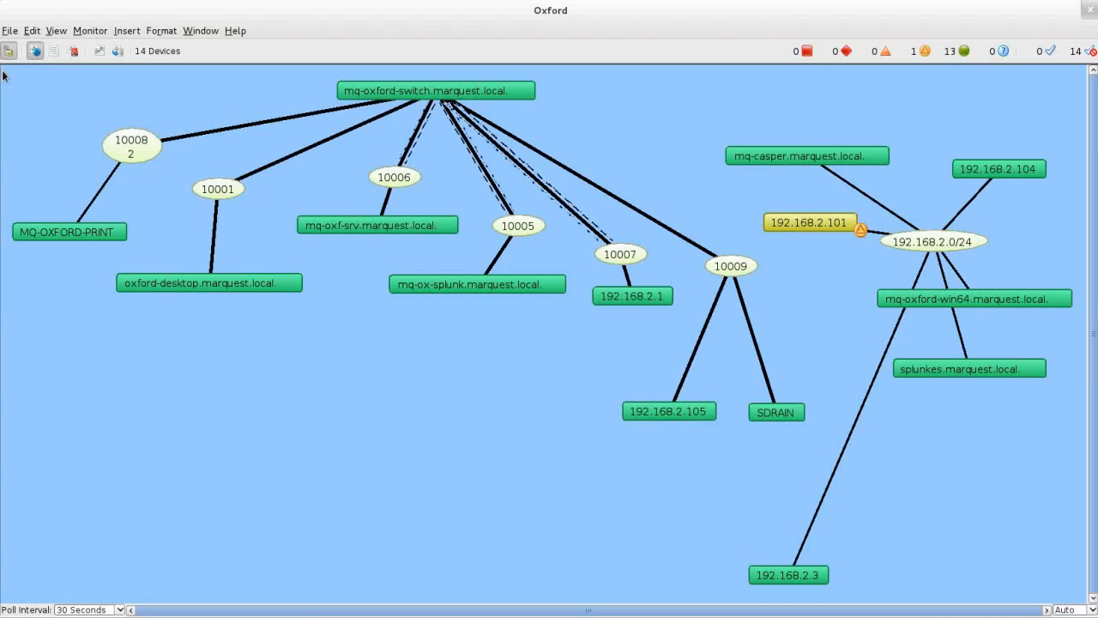
left_click_drag(3, 76, 1076, 595)
left_click(161, 30)
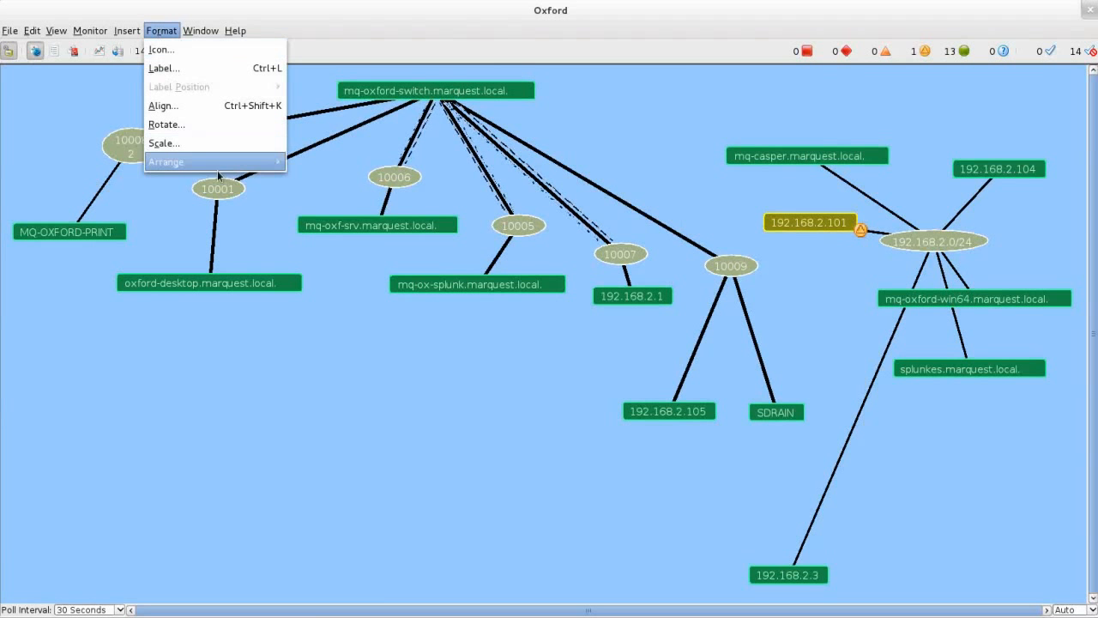
mouse_move(218, 167)
left_click(307, 181)
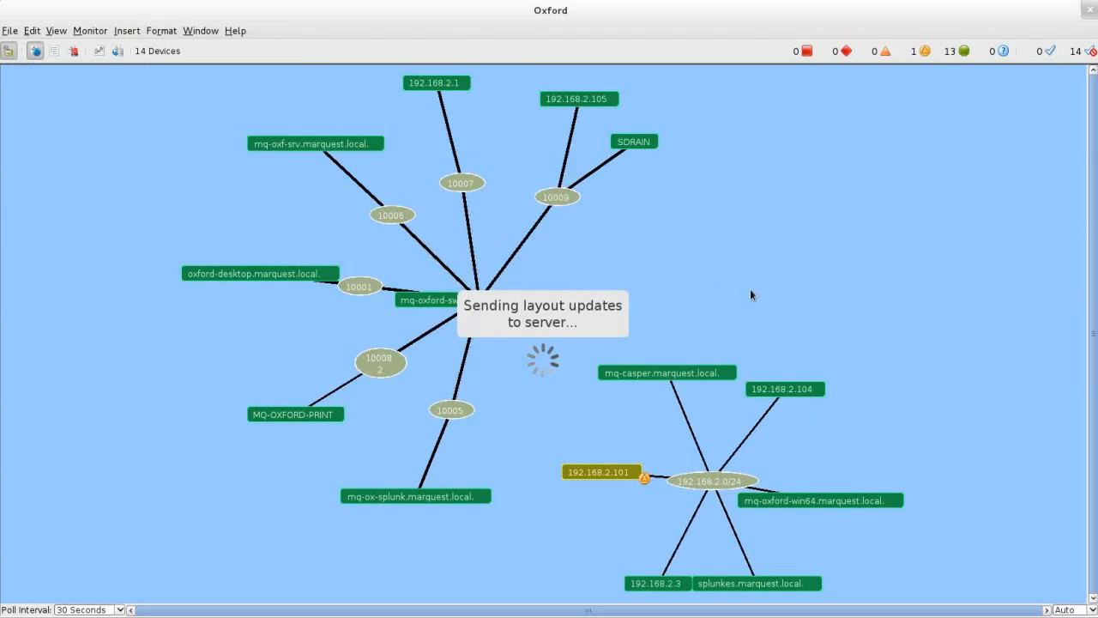
left_click(203, 31)
left_click(162, 30)
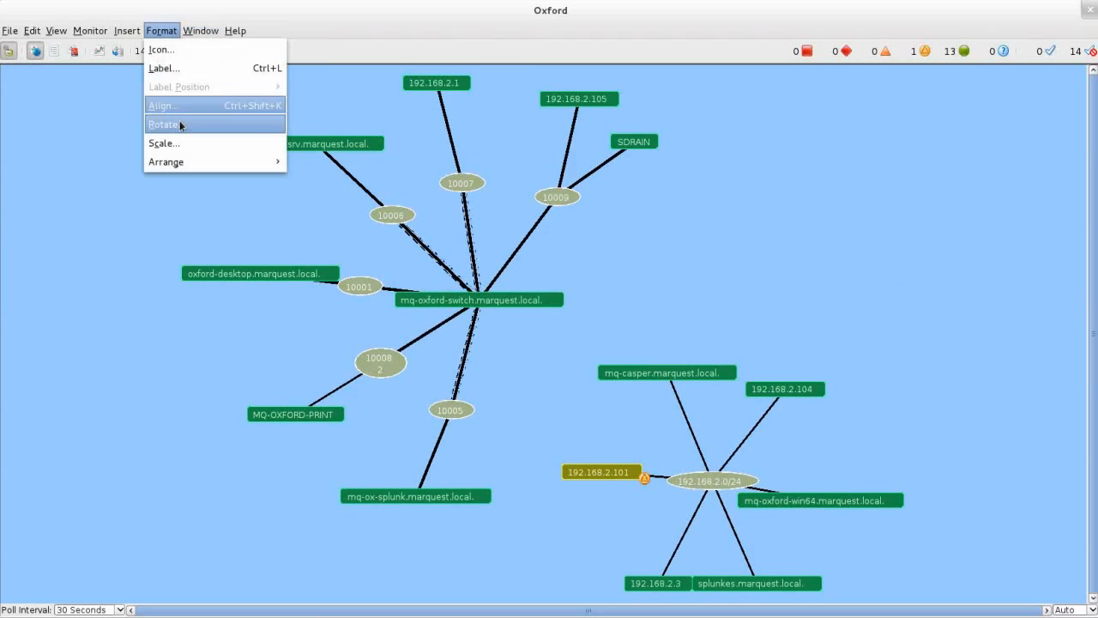
mouse_move(237, 163)
mouse_move(306, 181)
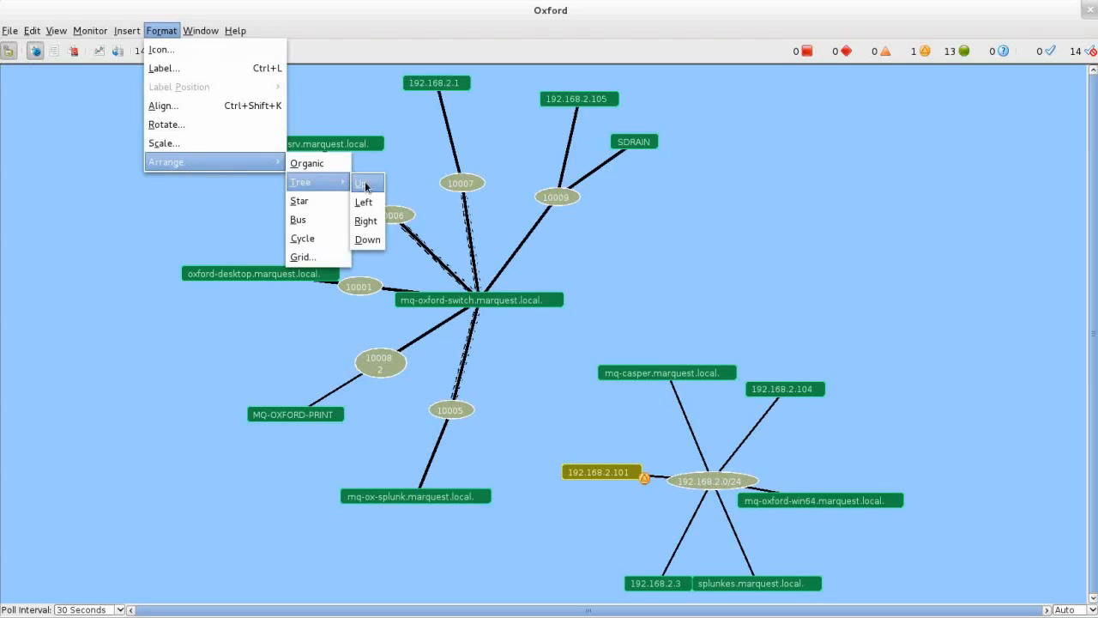
left_click(366, 185)
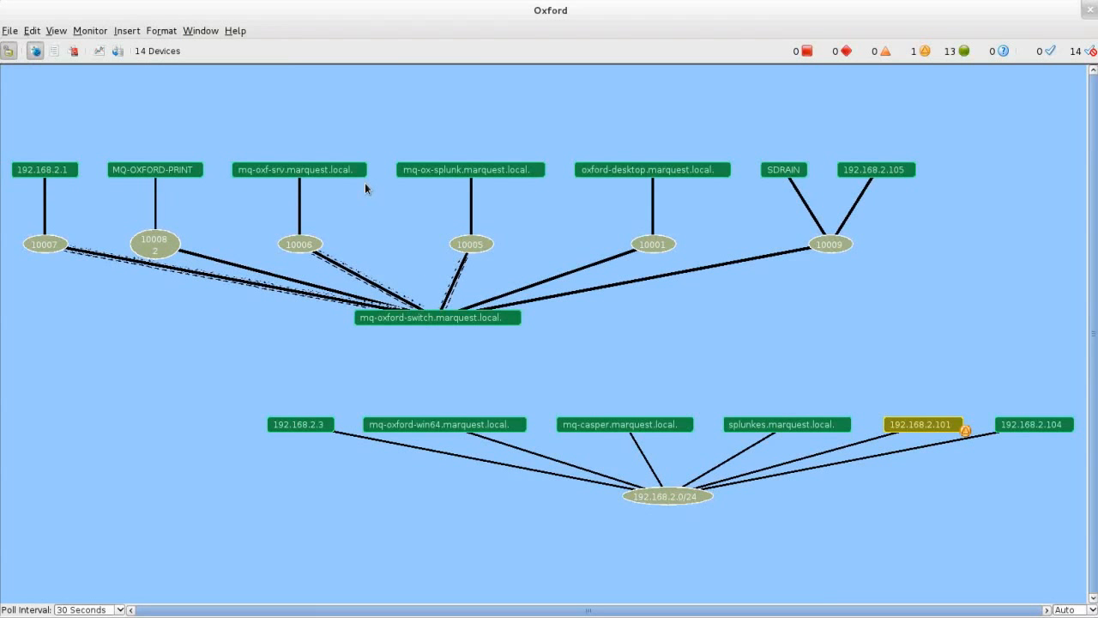
left_click(193, 341)
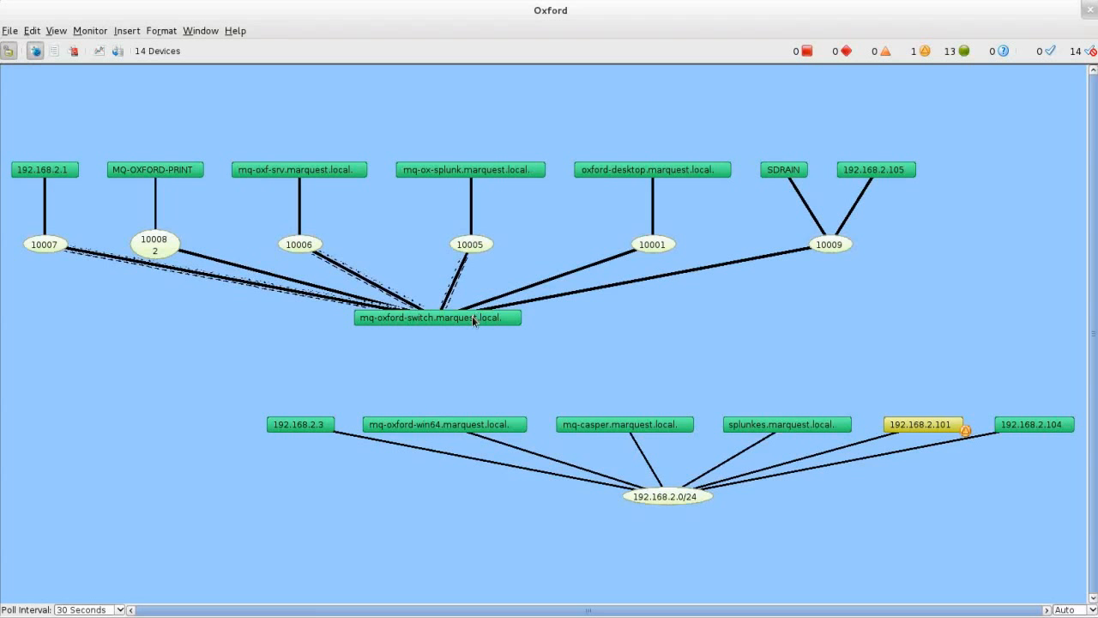
Change the icon of mq-oxford-switch to the ATM Switch image from Default Icons, sized at 64 pixels
left_click(631, 169)
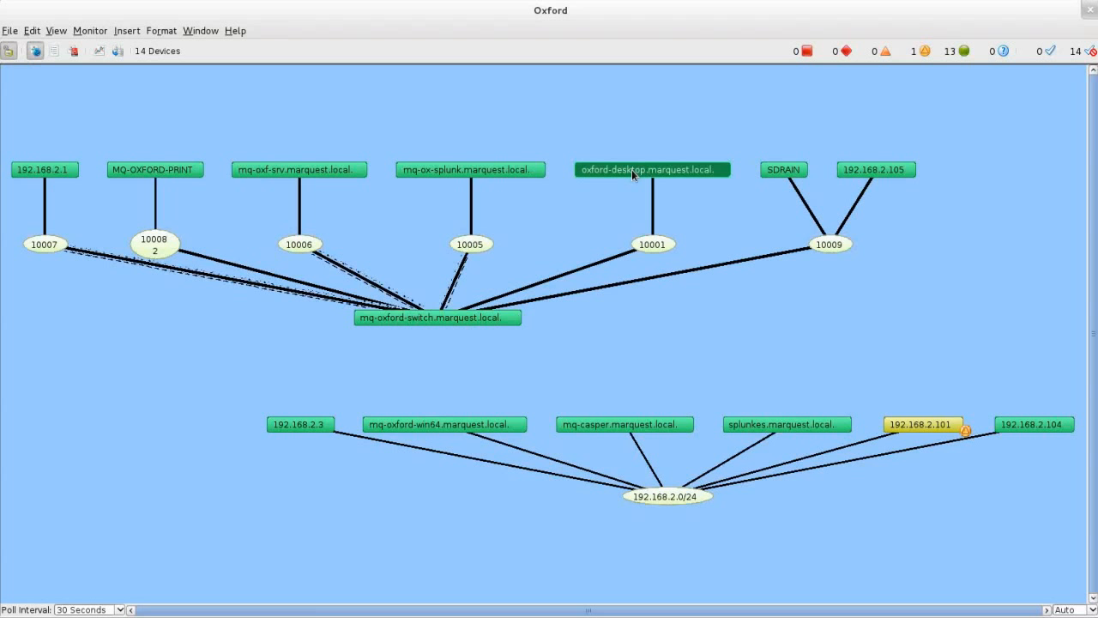
left_click(478, 321)
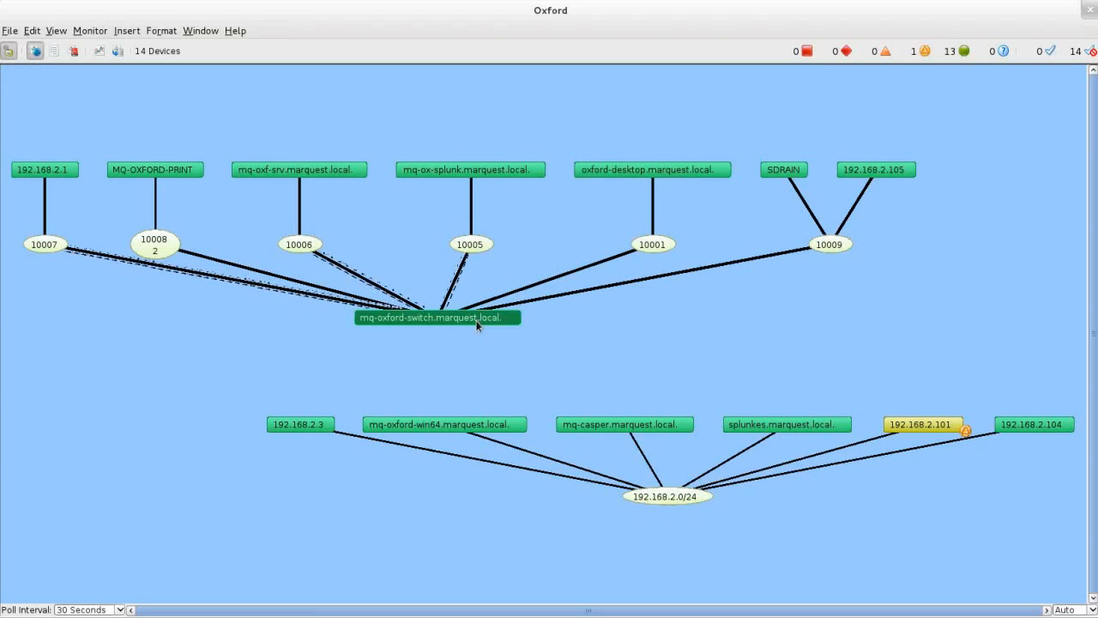
right_click(477, 319)
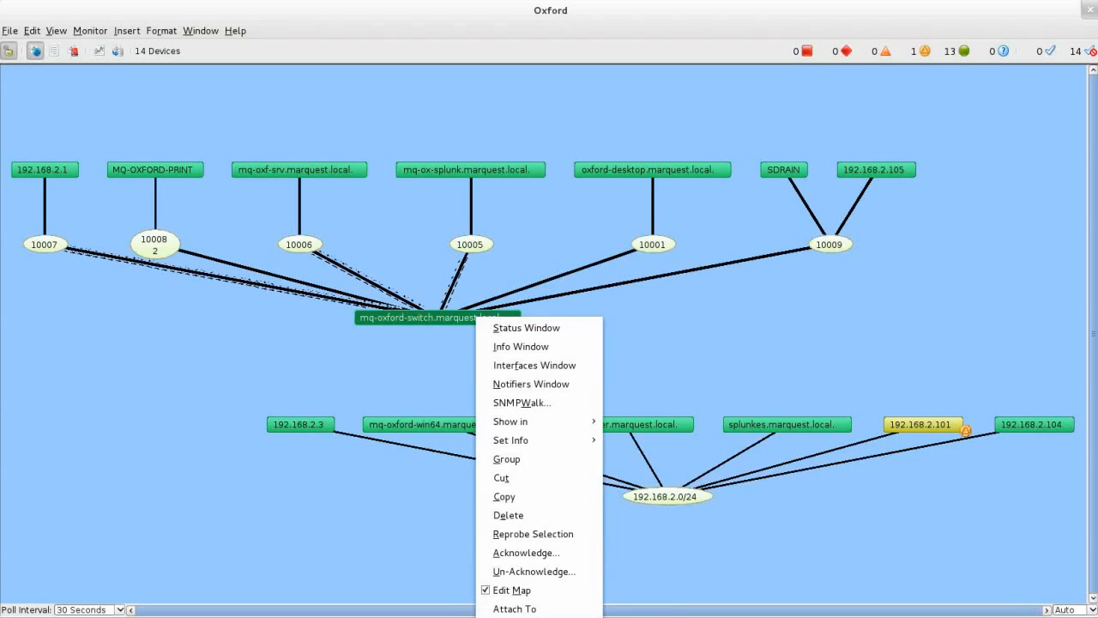
mouse_move(540, 608)
left_click(638, 593)
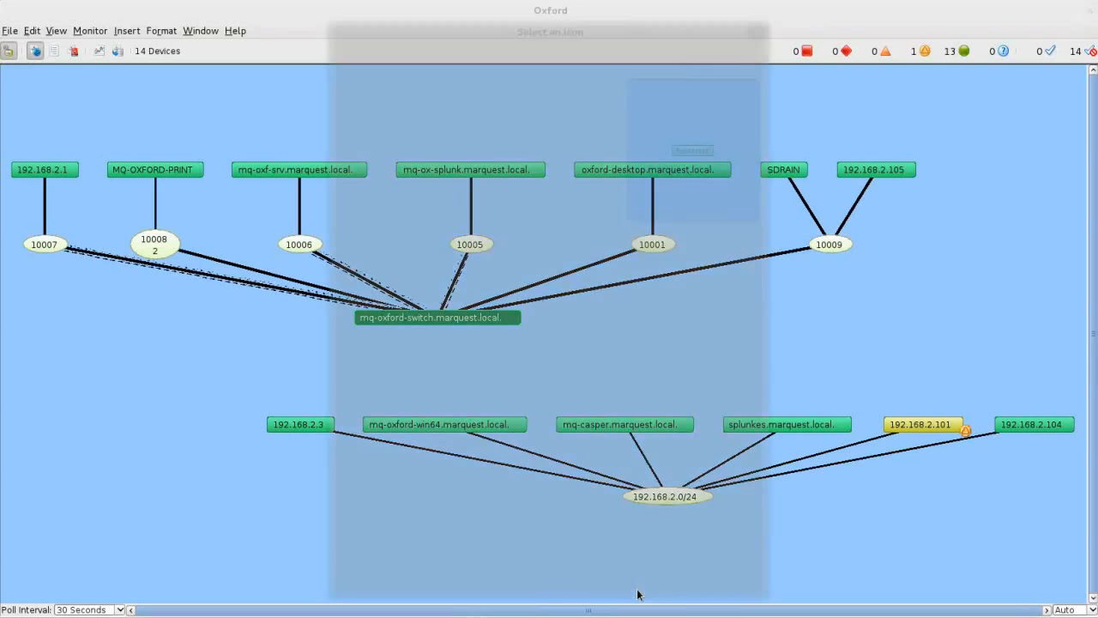
left_click(410, 58)
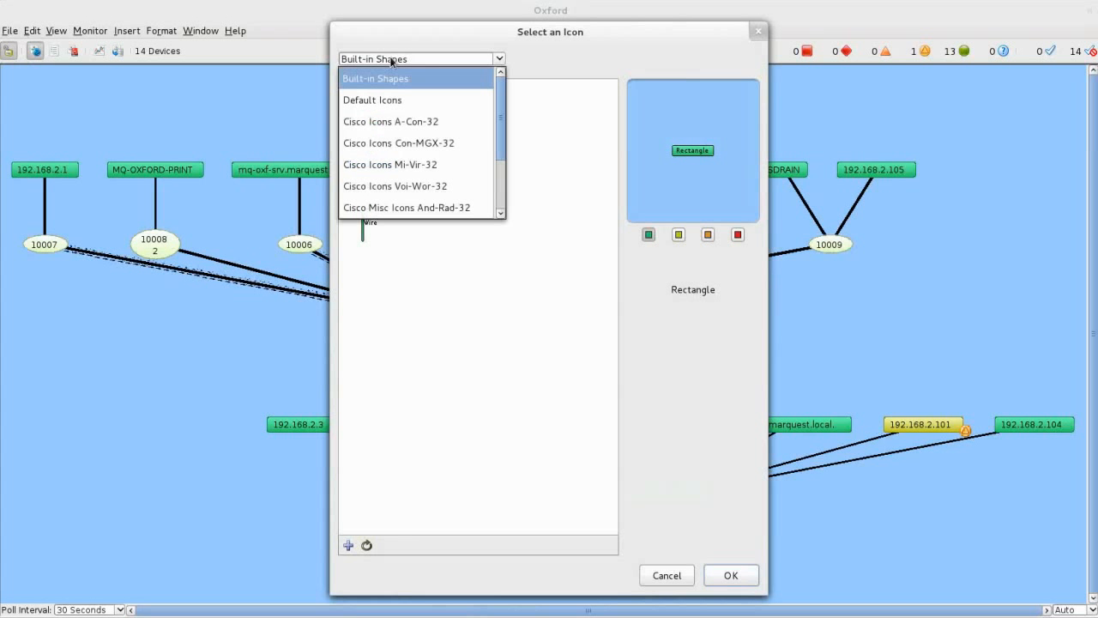
left_click(390, 101)
left_click(439, 57)
left_click(438, 59)
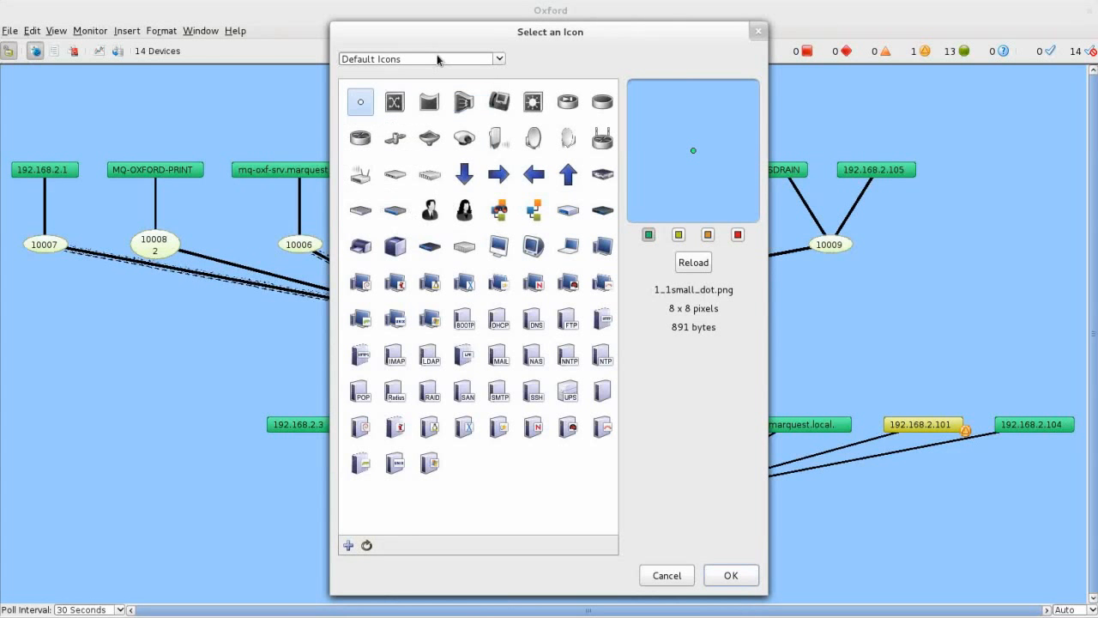
left_click(395, 103)
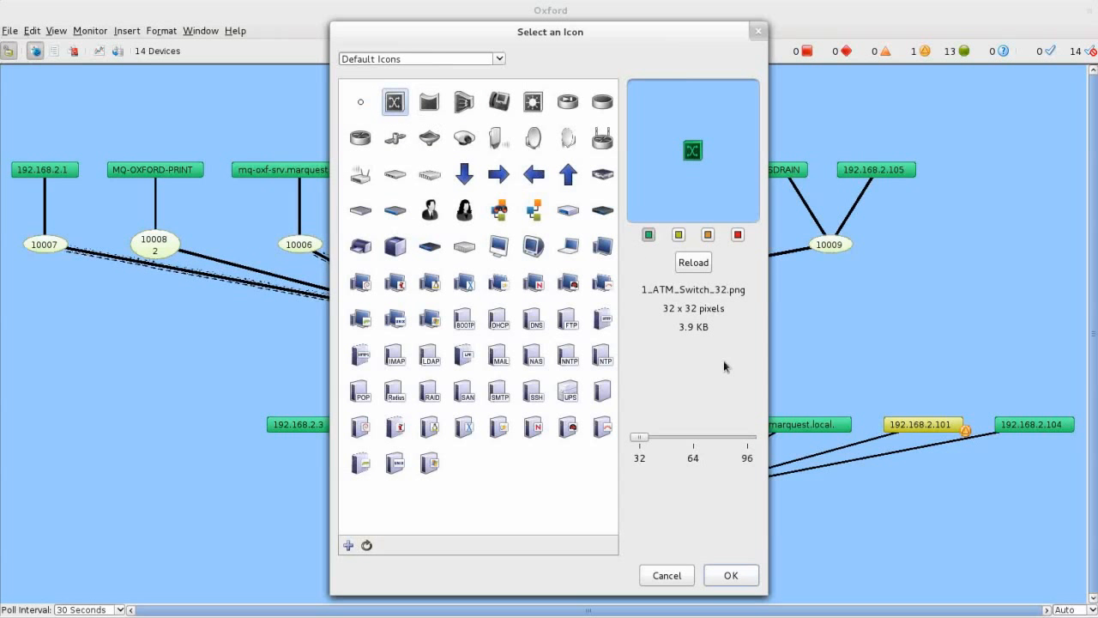
left_click_drag(646, 437, 693, 437)
left_click(731, 576)
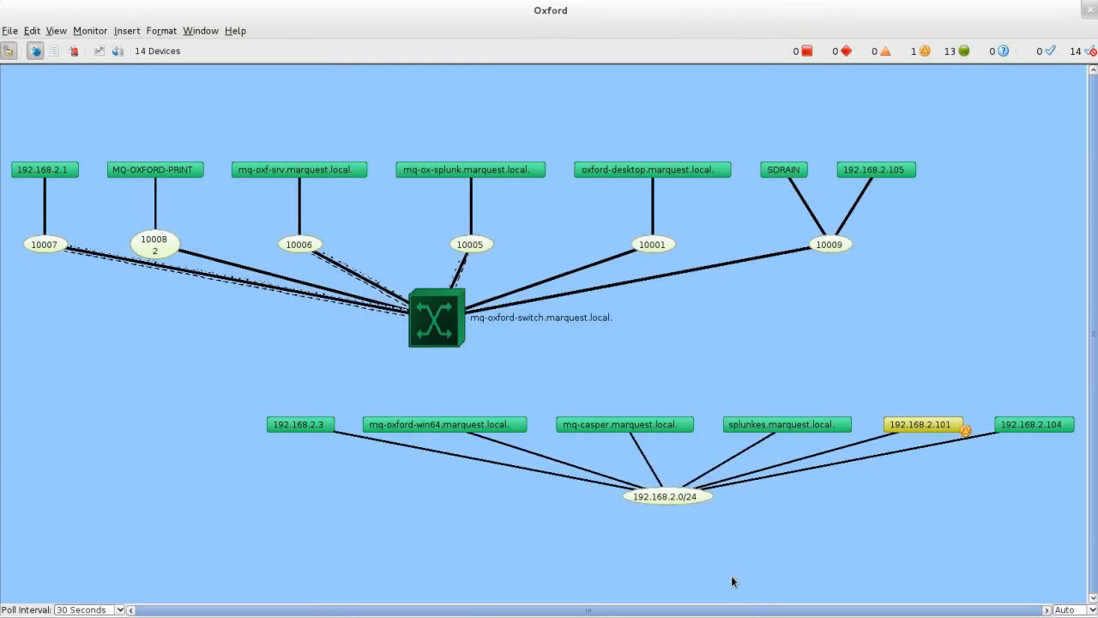
Edit the switch's label to add the line "Oxford Core Switch" above the <Smart Name> variable
right_click(422, 318)
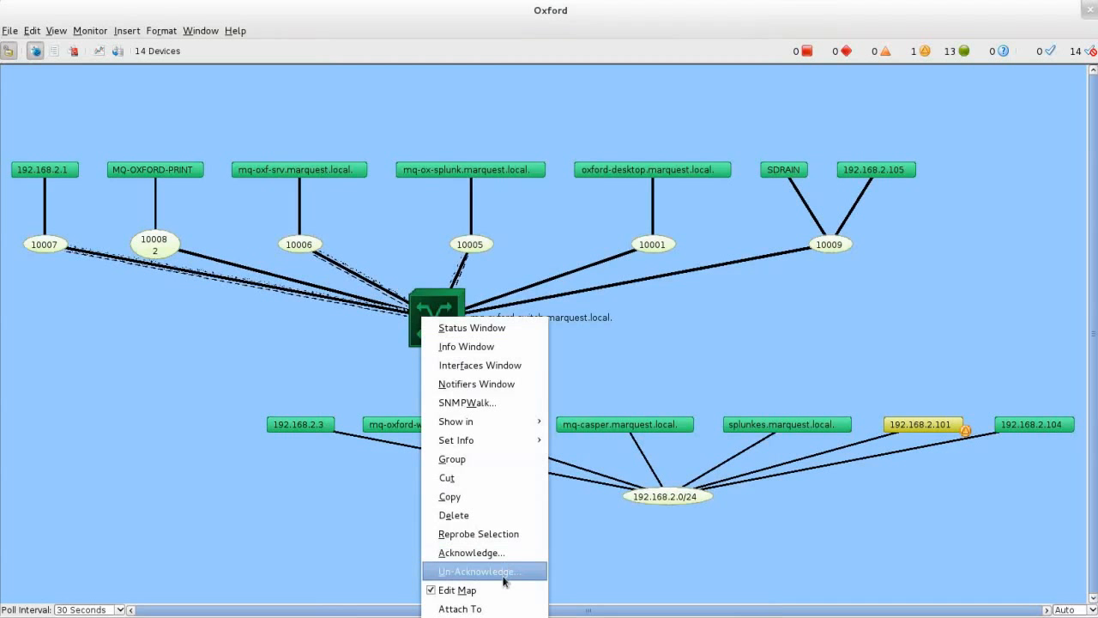
mouse_move(507, 609)
left_click(610, 589)
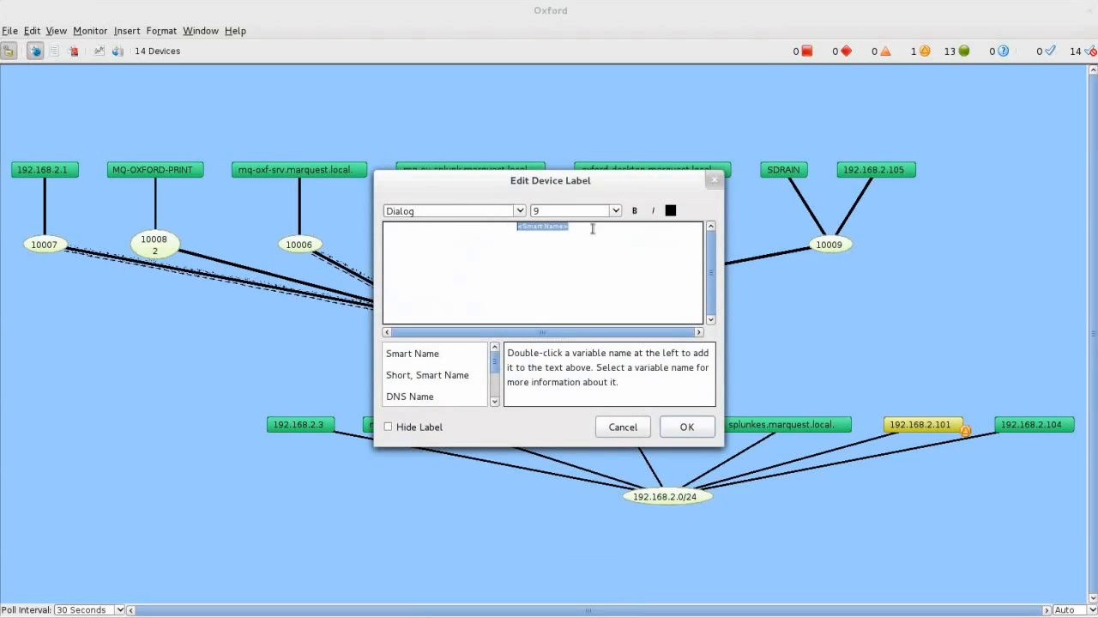
left_click(427, 355)
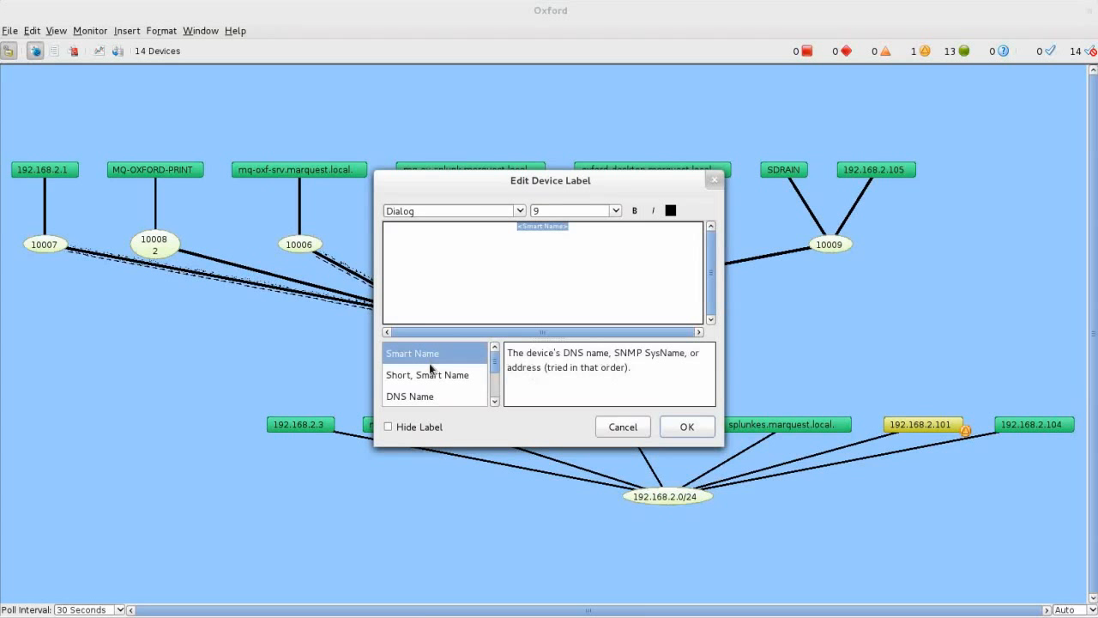
scroll(480, 360, "down", 5)
scroll(493, 347, "up", 5)
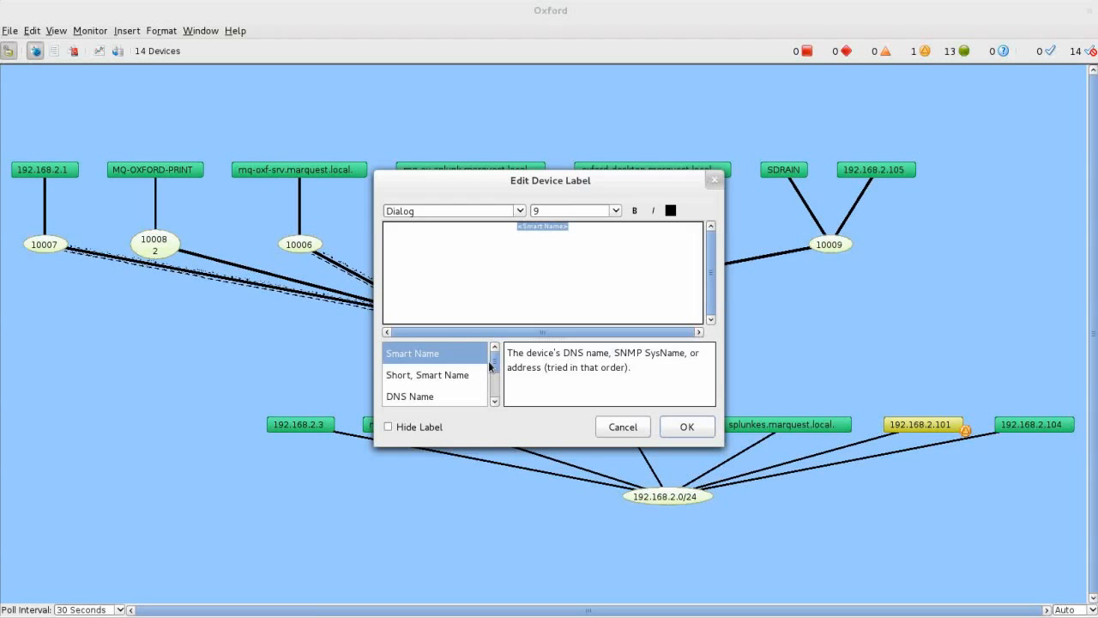
left_click(519, 225)
key("Return")
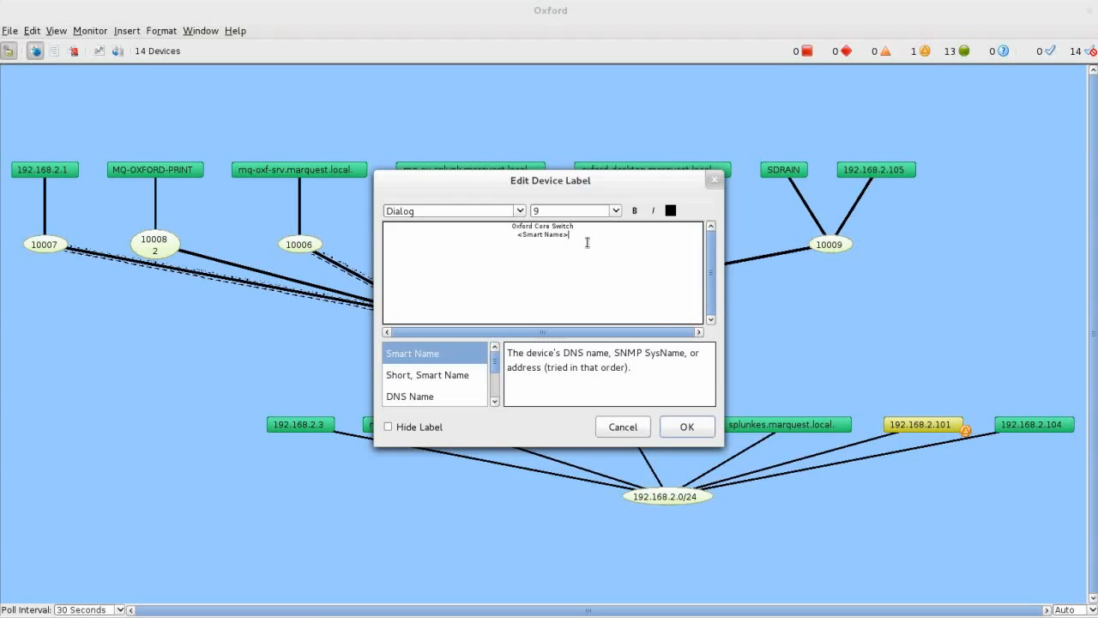
left_click(687, 426)
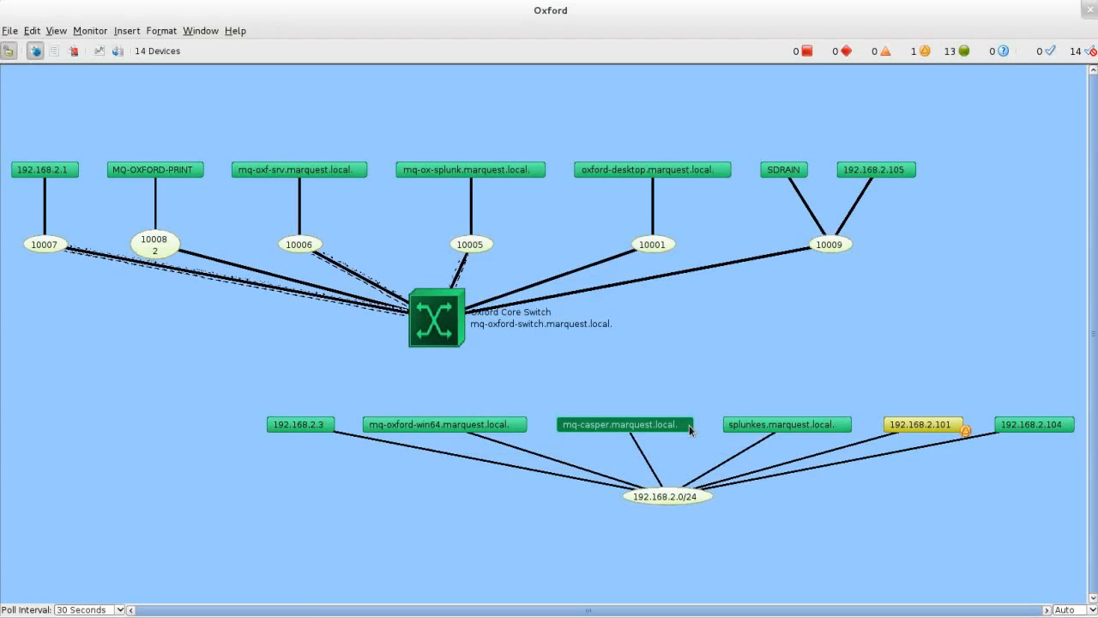
Set the label position of the Oxford Core Switch to Bottom
right_click(456, 302)
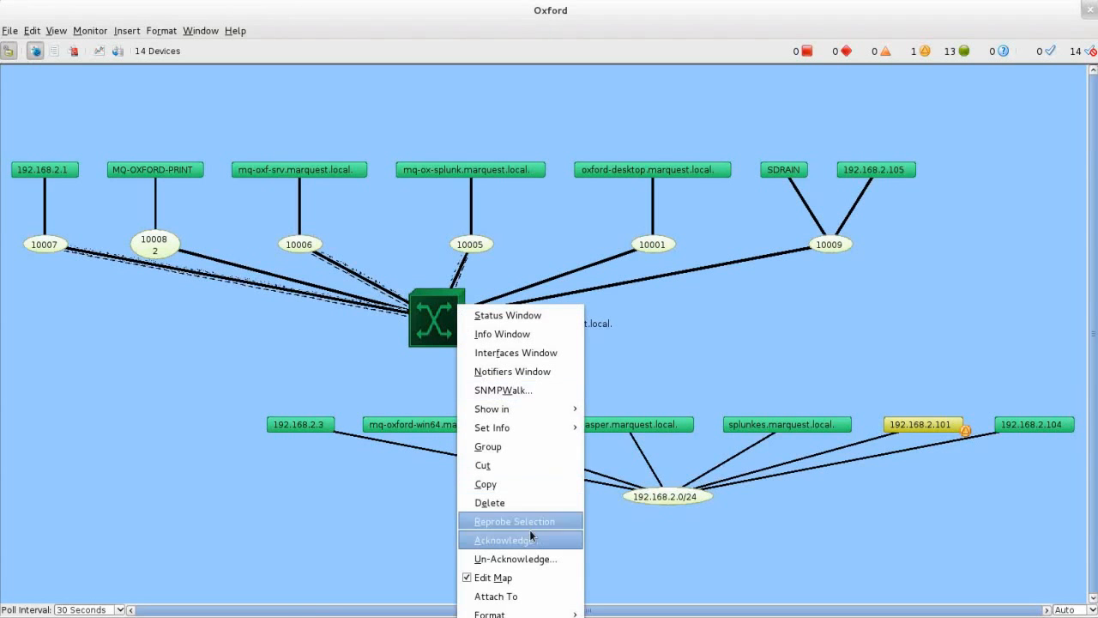
mouse_move(515, 612)
mouse_move(649, 615)
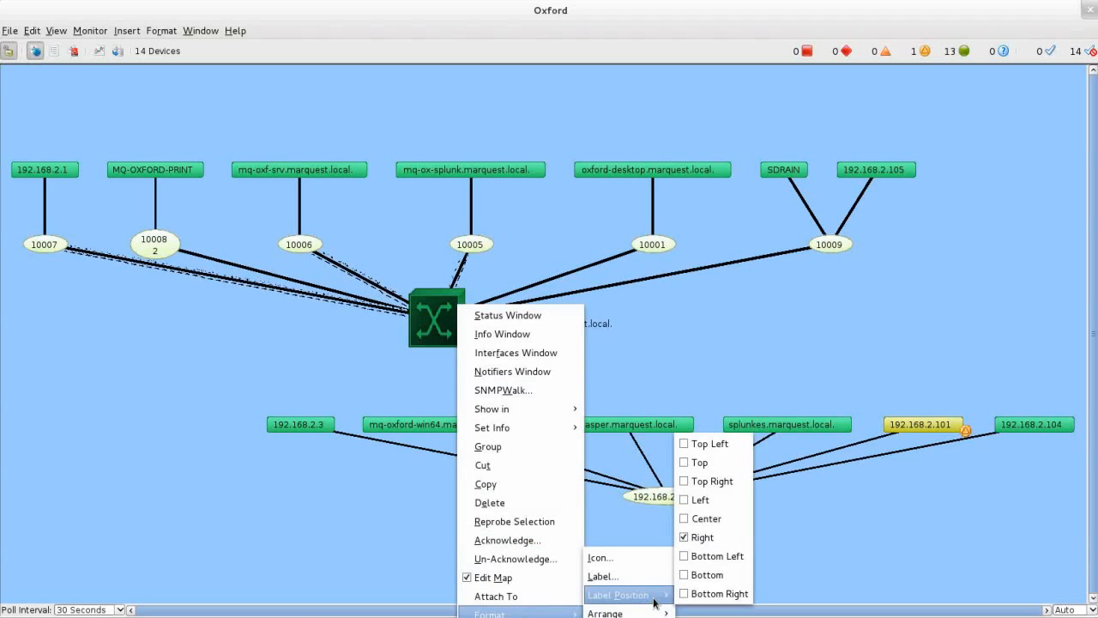
left_click(697, 576)
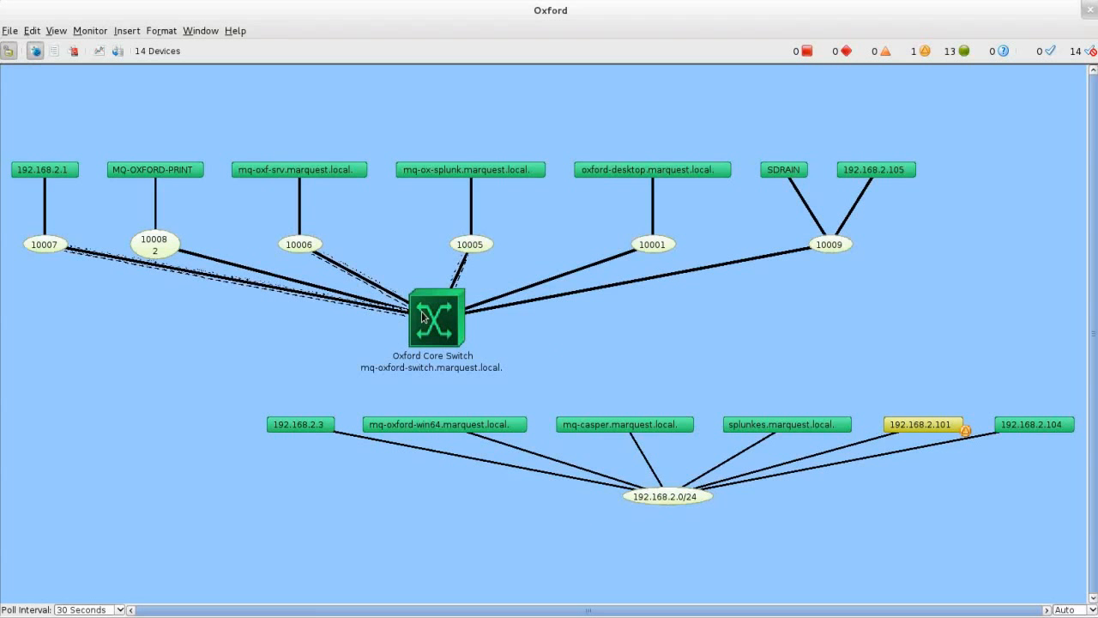
Change the icon of oxford-desktop to the Windows workstation image from Default Icons, keeping the 32-pixel size
right_click(657, 169)
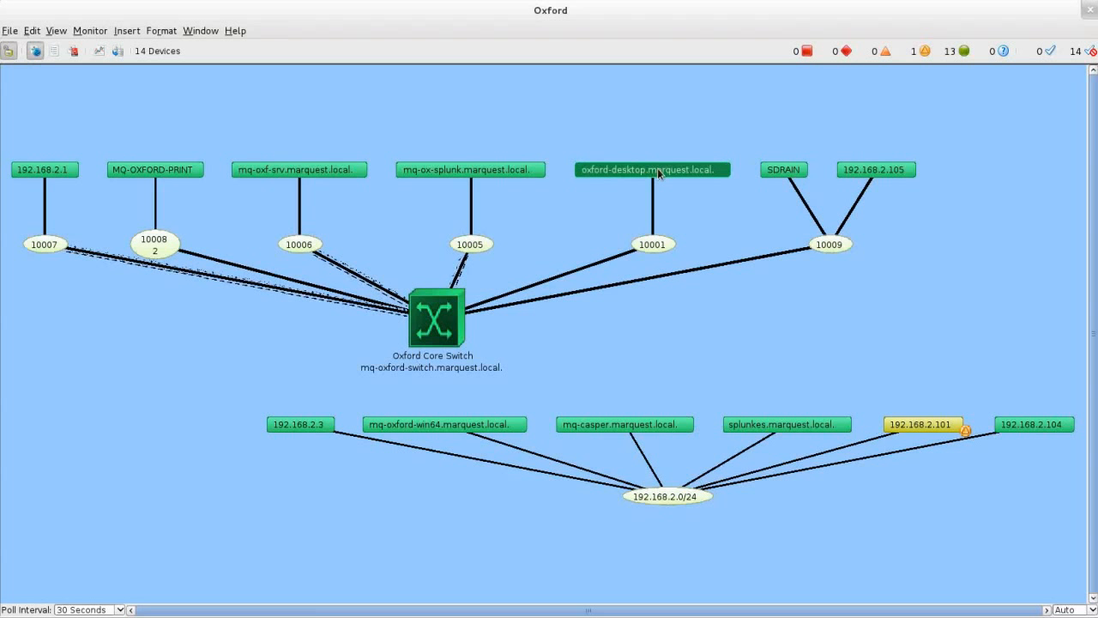
mouse_move(727, 482)
left_click(811, 481)
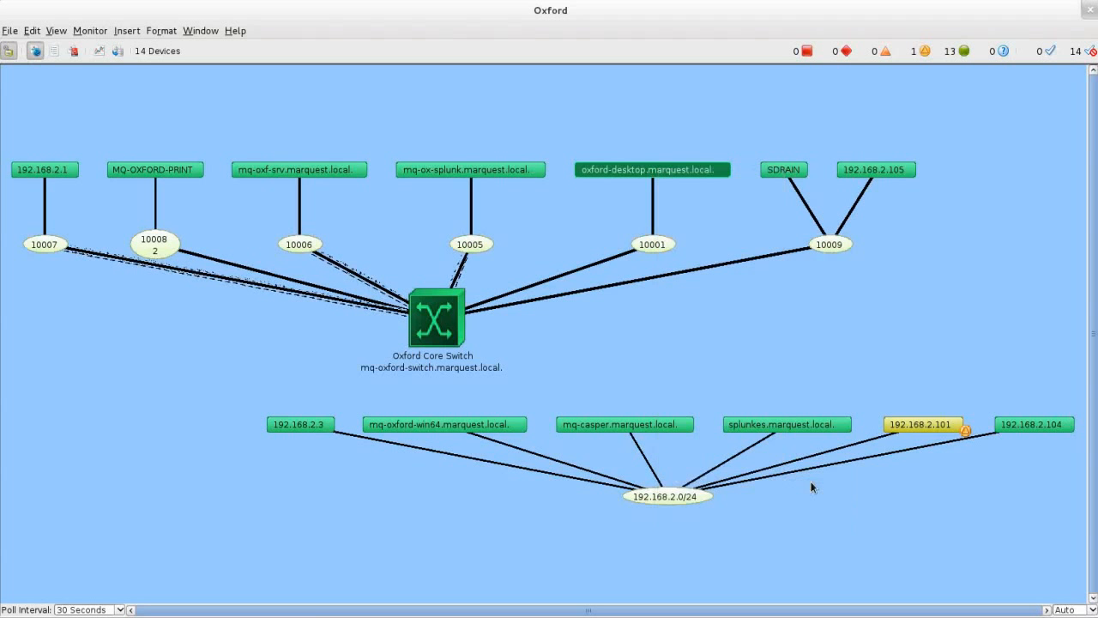
left_click(401, 58)
left_click(408, 91)
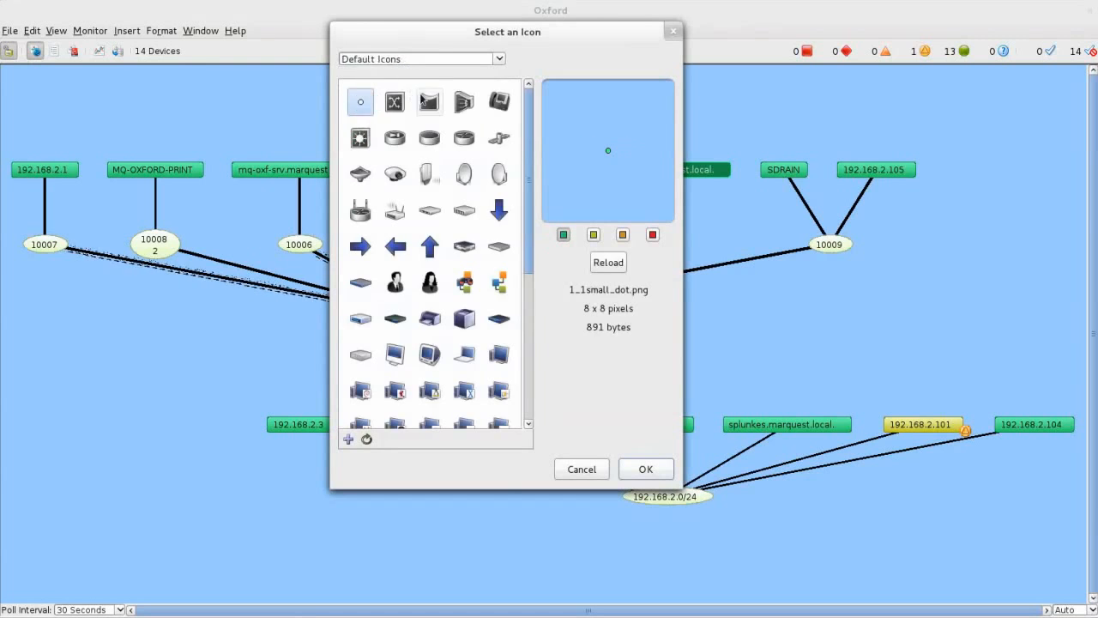
scroll(529, 152, "down", 6)
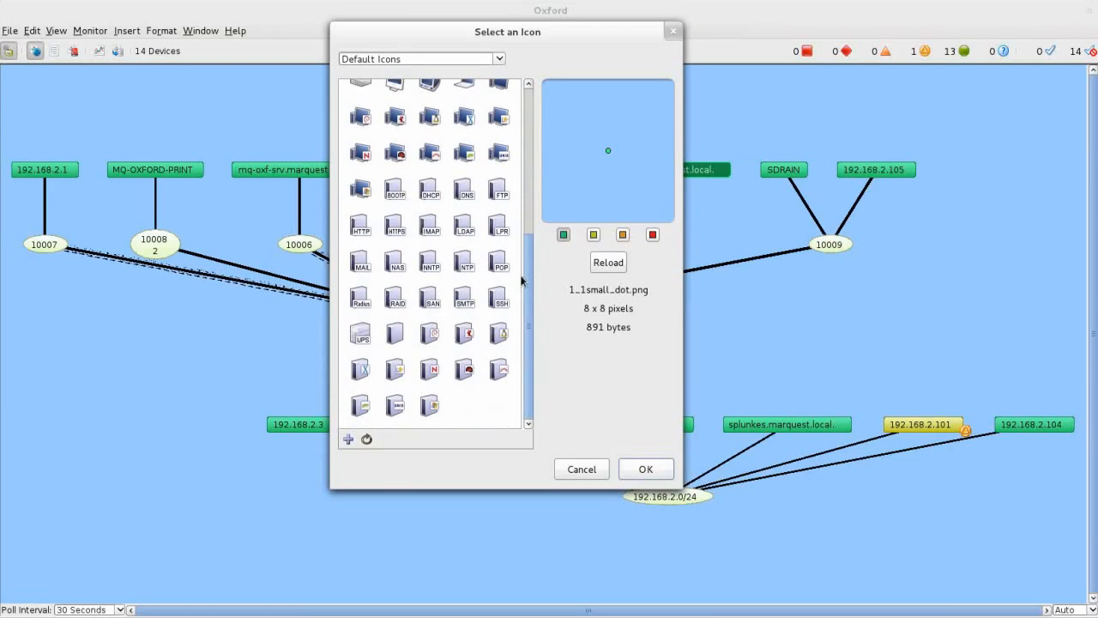
left_click_drag(465, 39, 360, 42)
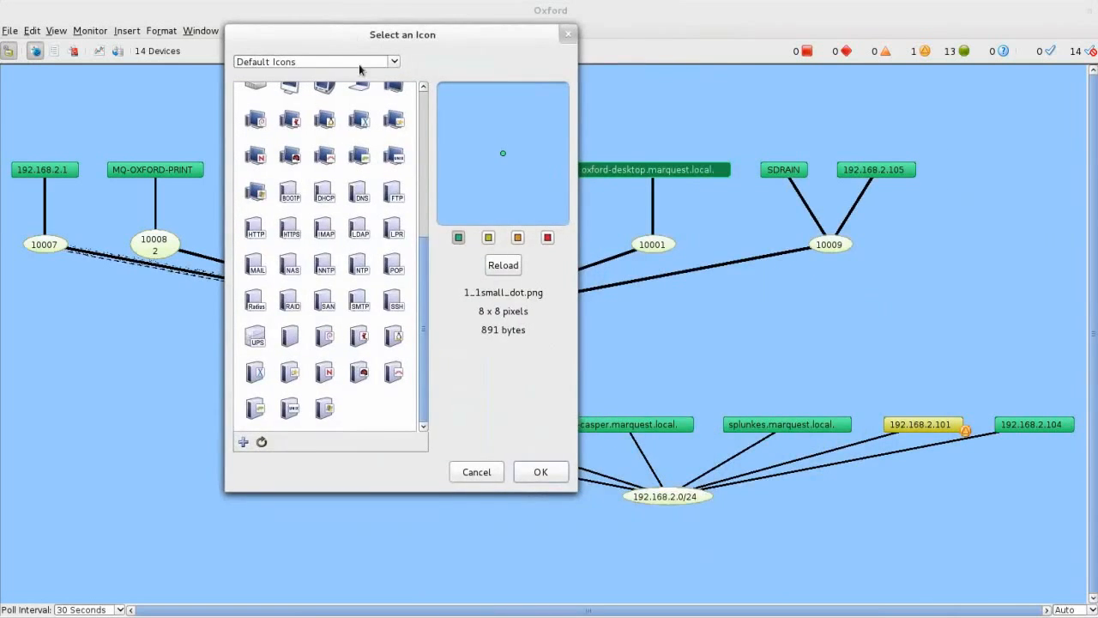
scroll(339, 171, "up", 3)
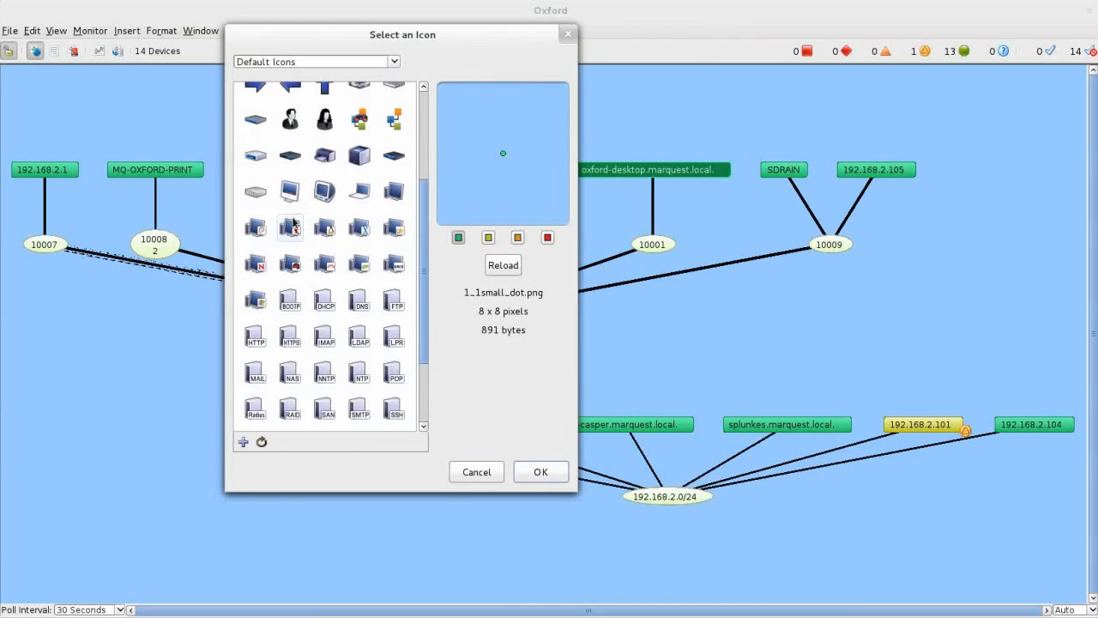
left_click(256, 298)
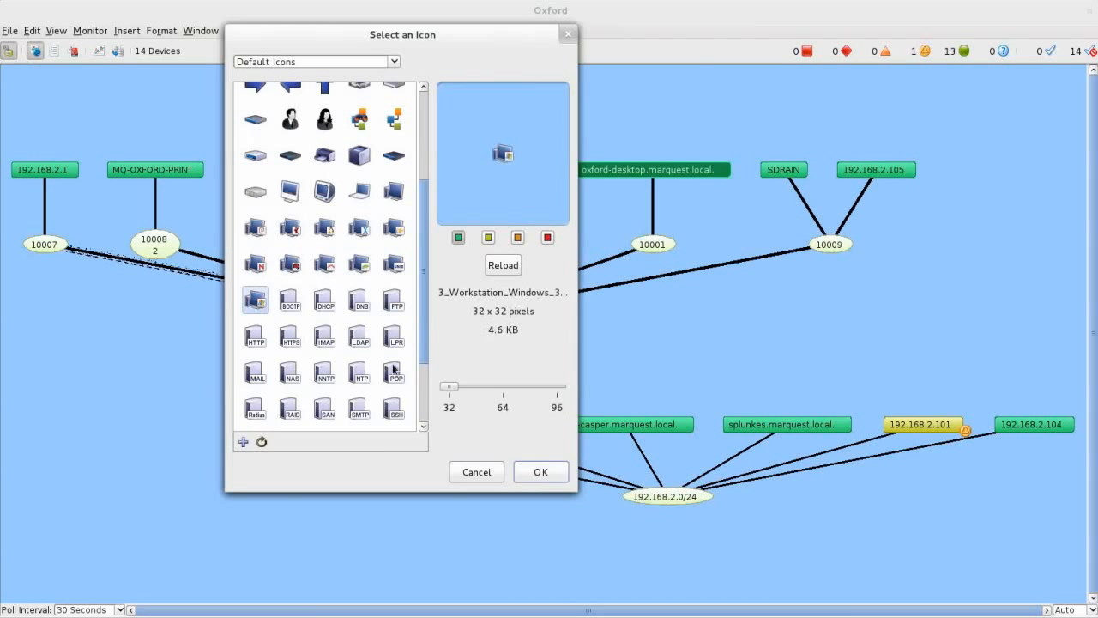
left_click(532, 469)
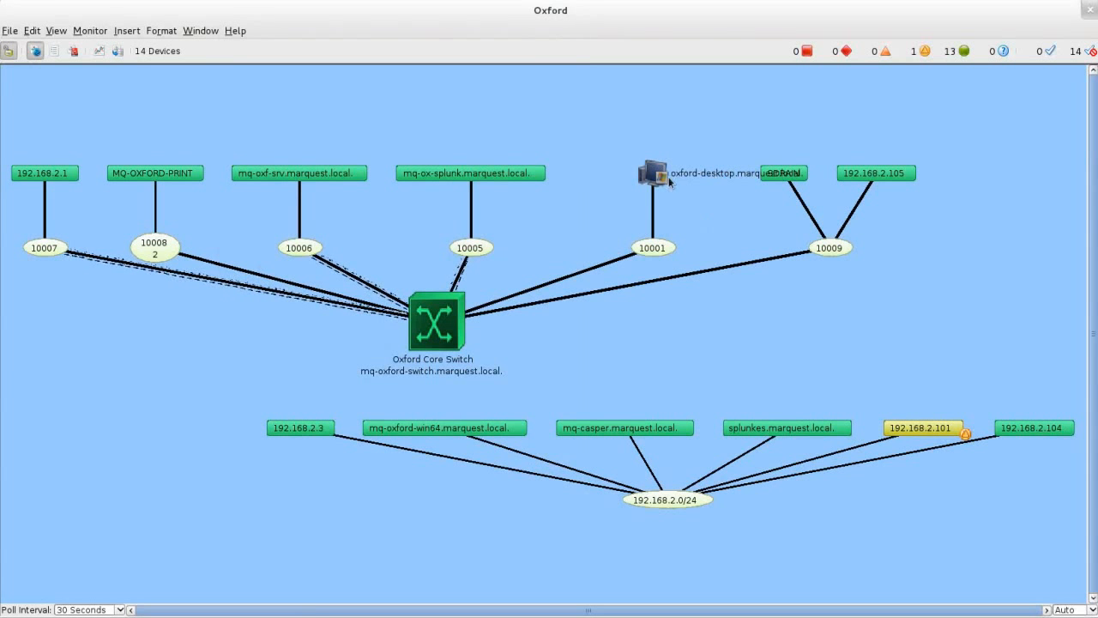
Set the label position of oxford-desktop to Top
right_click(654, 176)
mouse_move(723, 498)
mouse_move(846, 516)
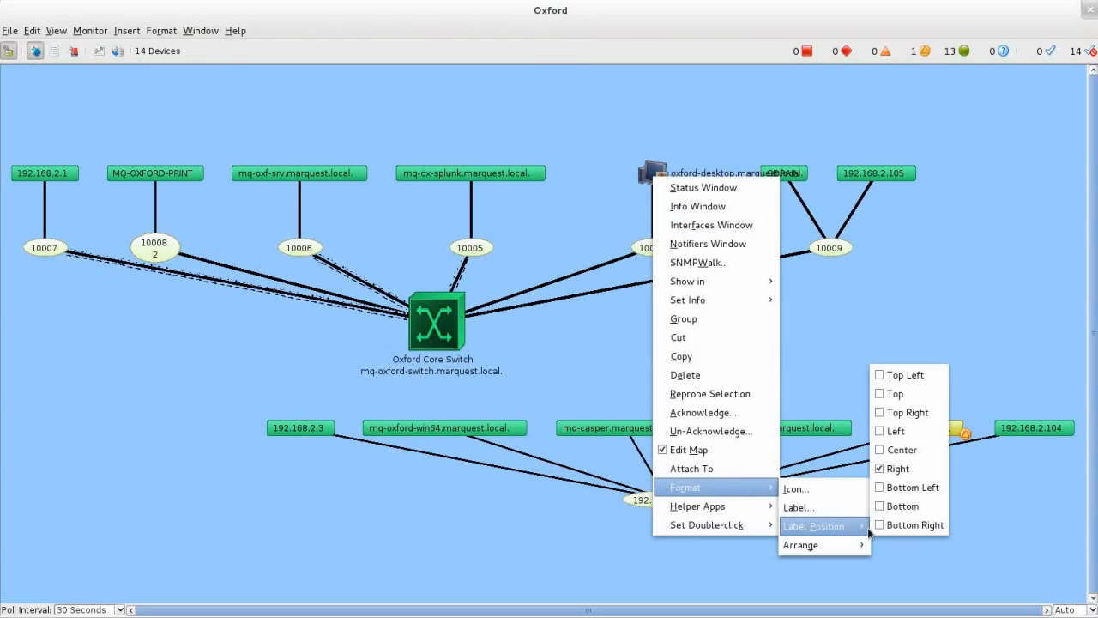
left_click(902, 408)
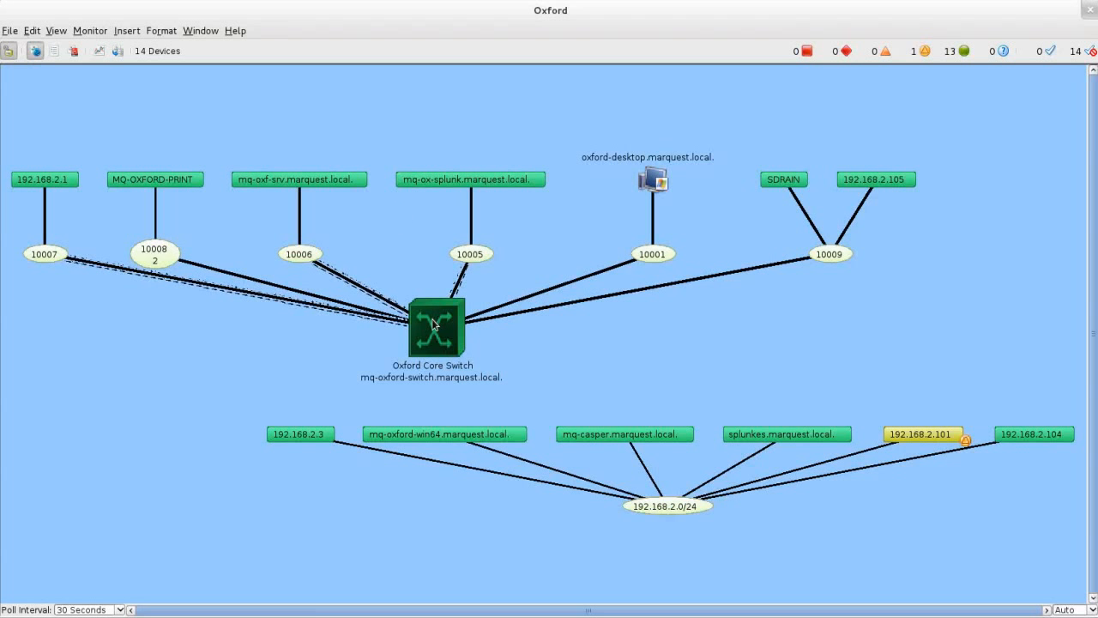
Show the interface status and statistics for the link between the Oxford Core Switch and port 10007, moving the readout clear of the link
right_click(199, 284)
left_click(220, 294)
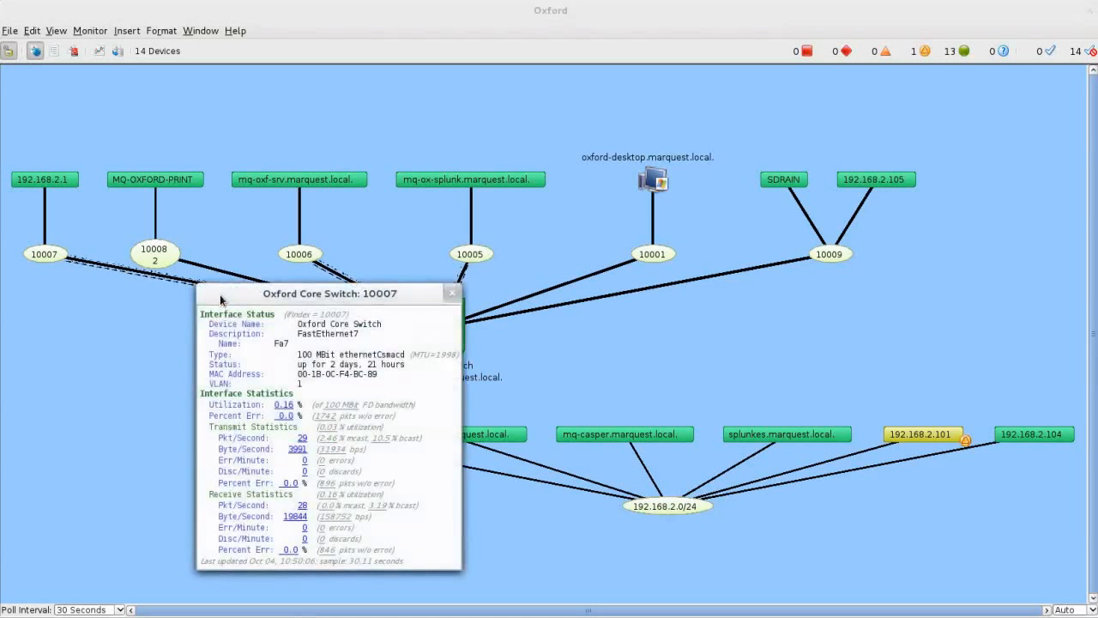
left_click_drag(285, 281, 487, 222)
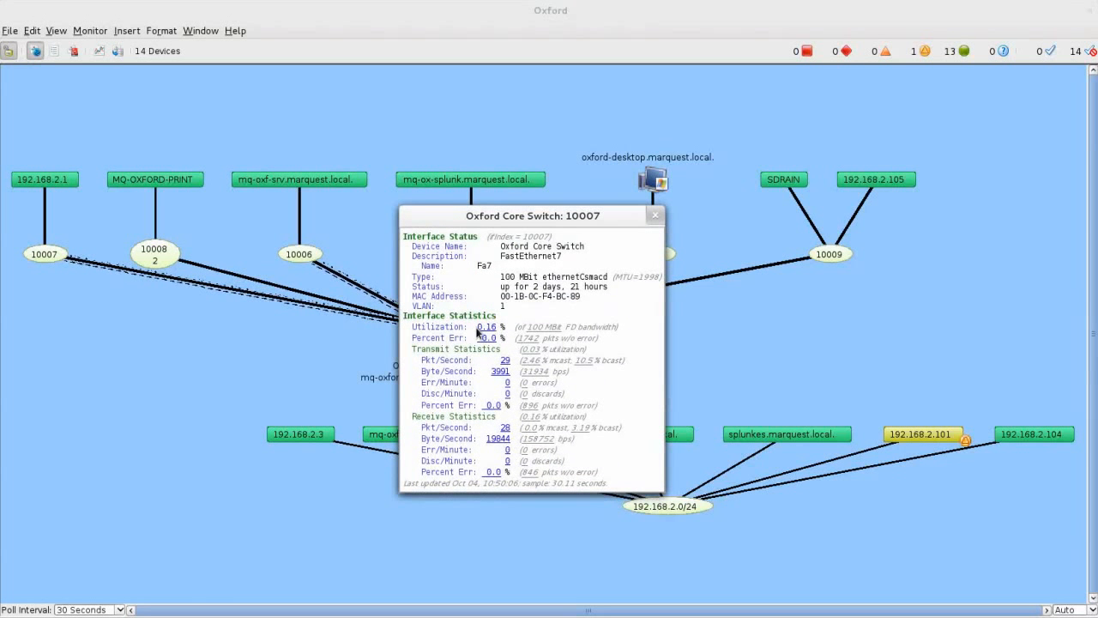
Set the TX speed of the port 10007 link to 1 Mbps and apply the new link speed
left_click(544, 329)
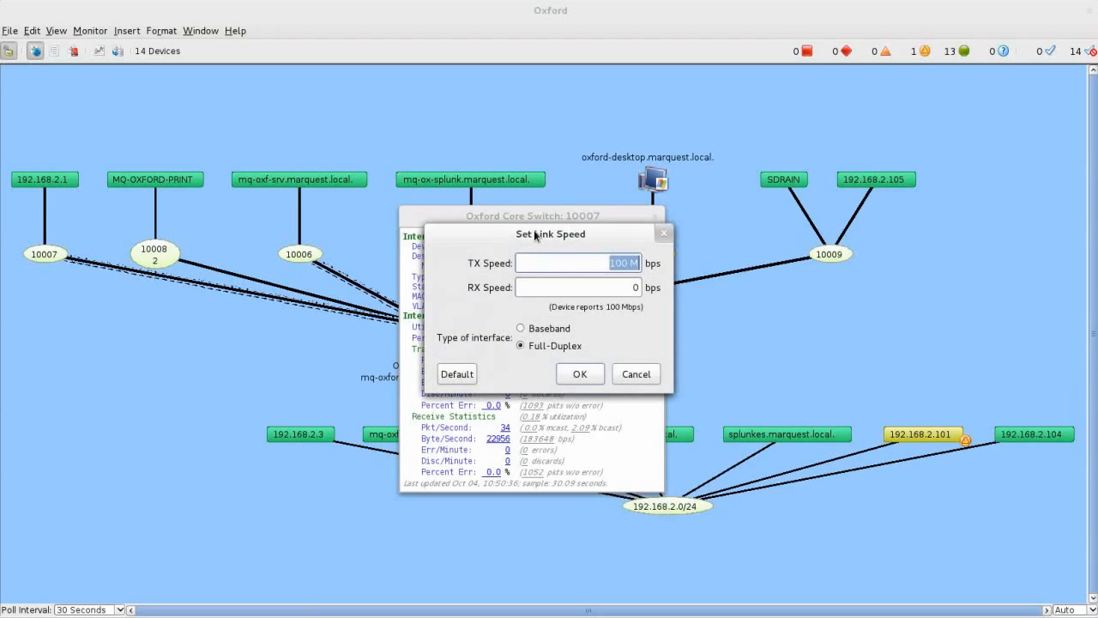
double_click(813, 291)
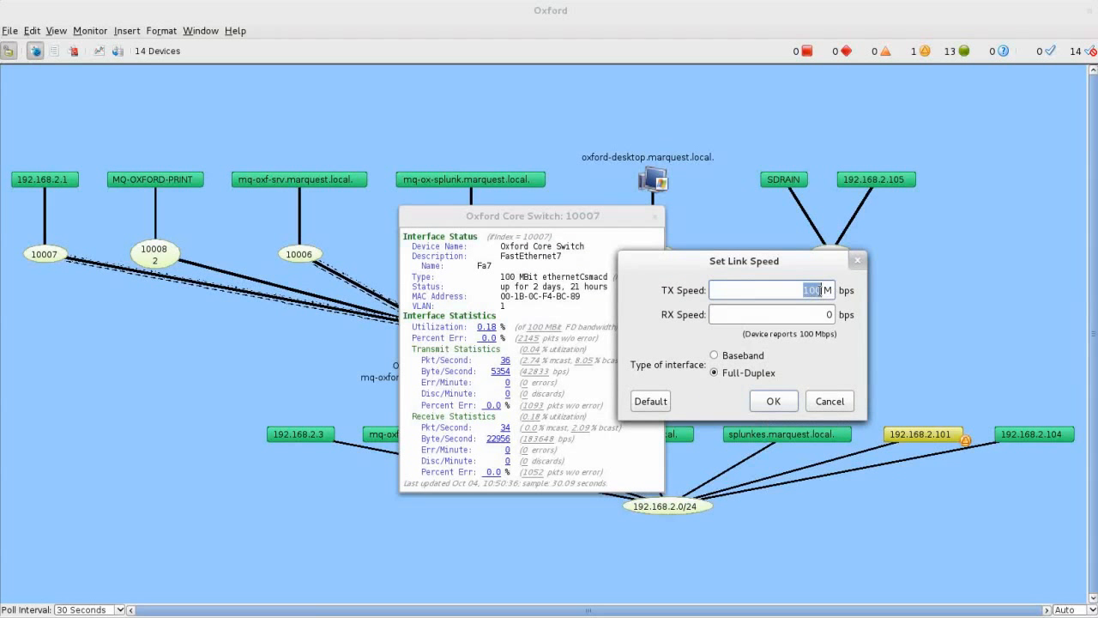
left_click(818, 291)
left_click_drag(668, 263, 714, 258)
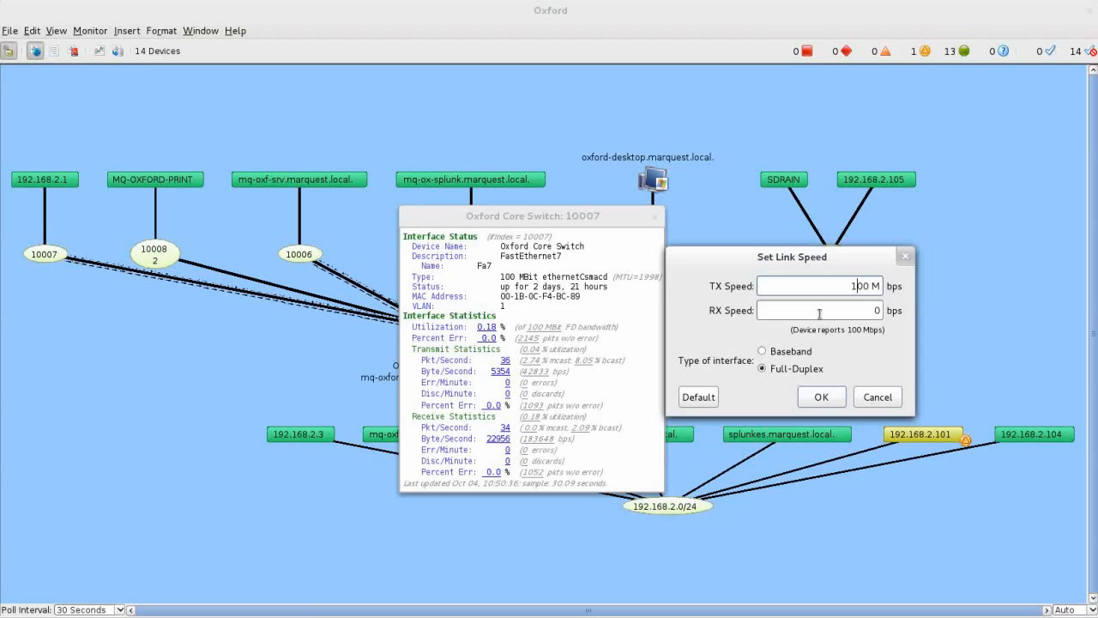
left_click_drag(867, 286, 857, 285)
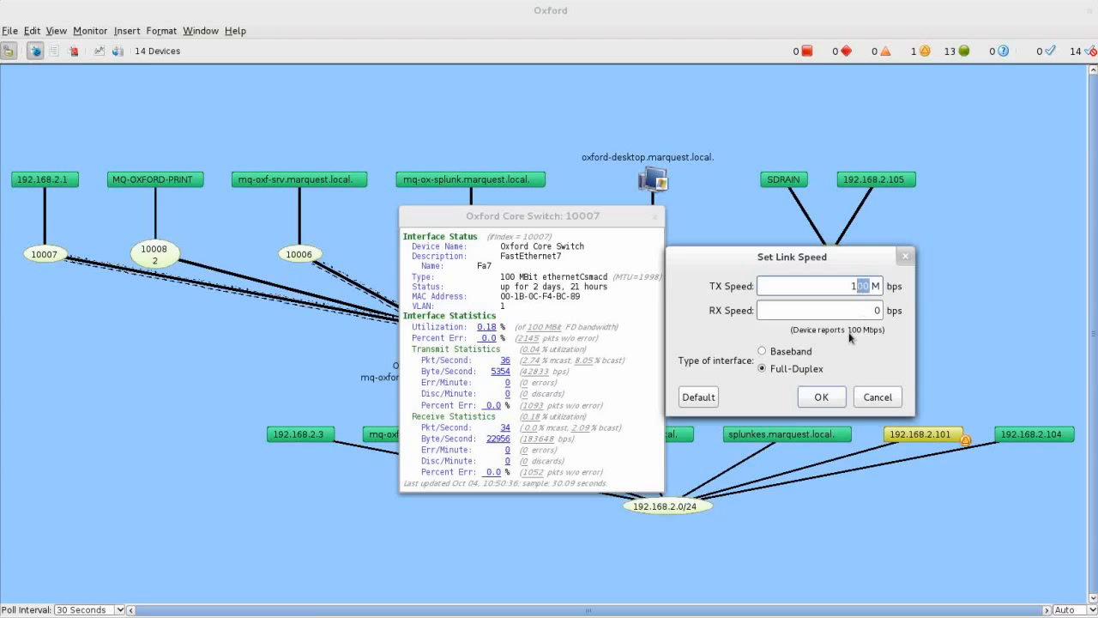
key("BackSpace")
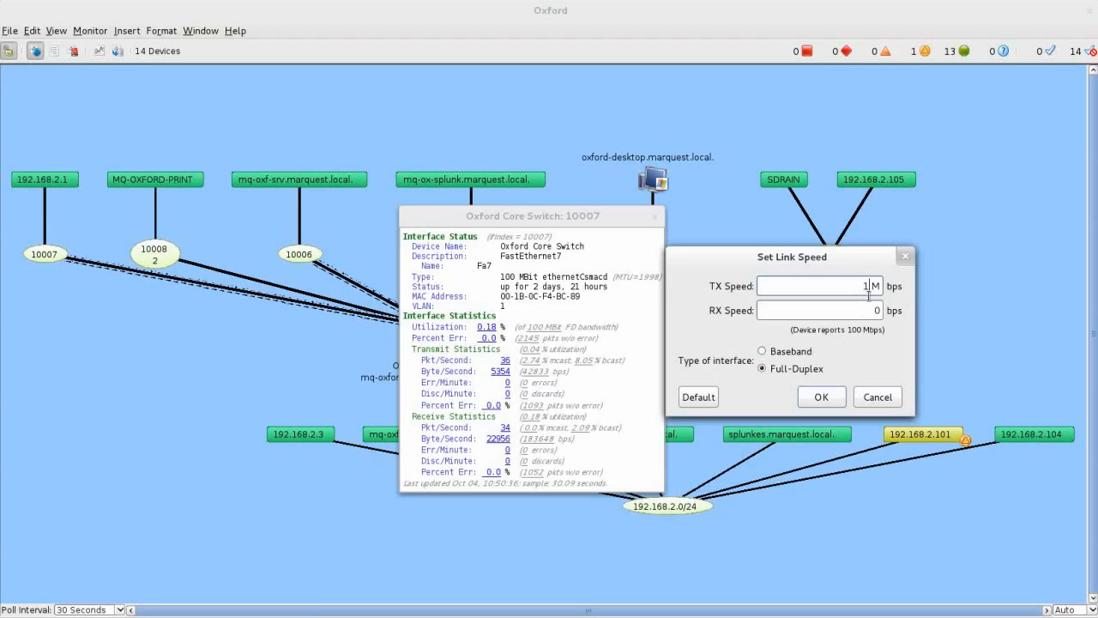
left_click(824, 400)
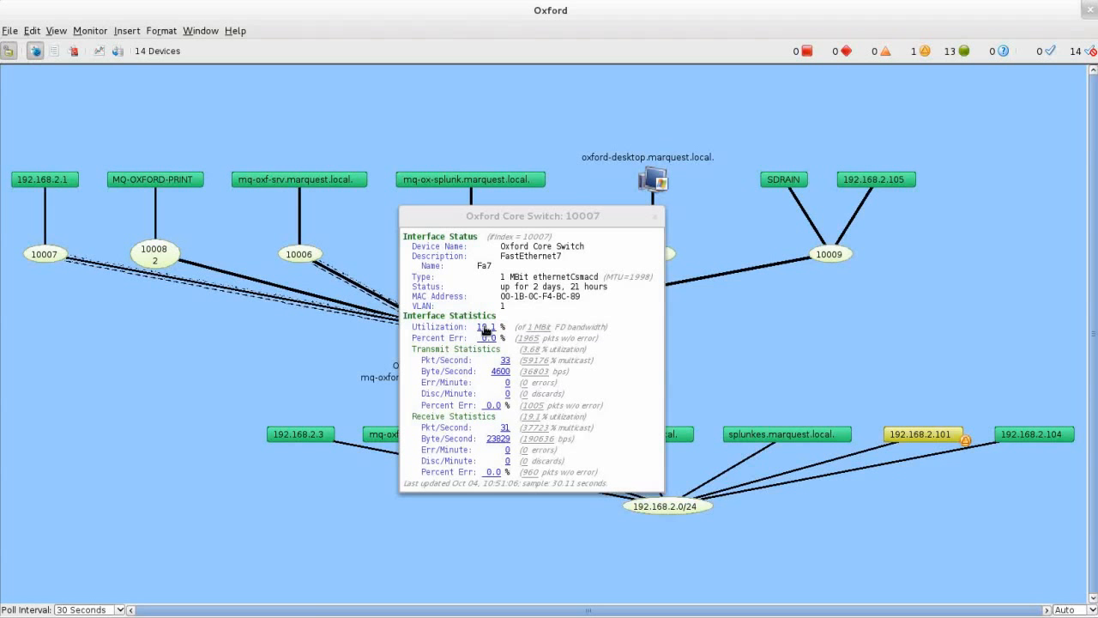
Create a chart of port 10007's utilization, position it over the map and enlarge its window so the plot is readable
left_click_drag(490, 216, 695, 196)
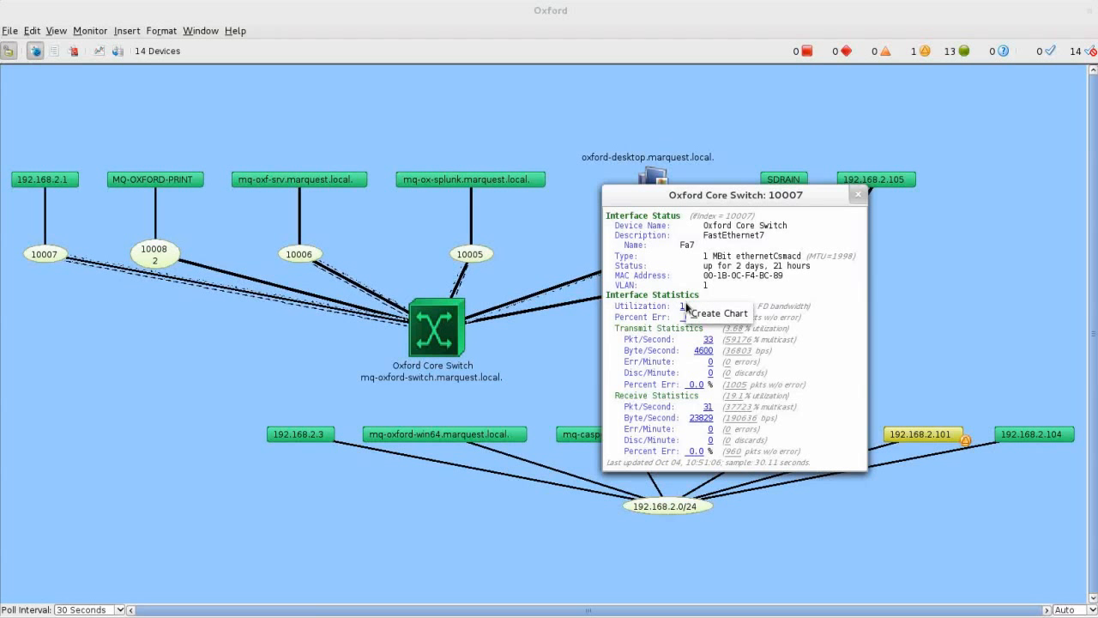
left_click(685, 302)
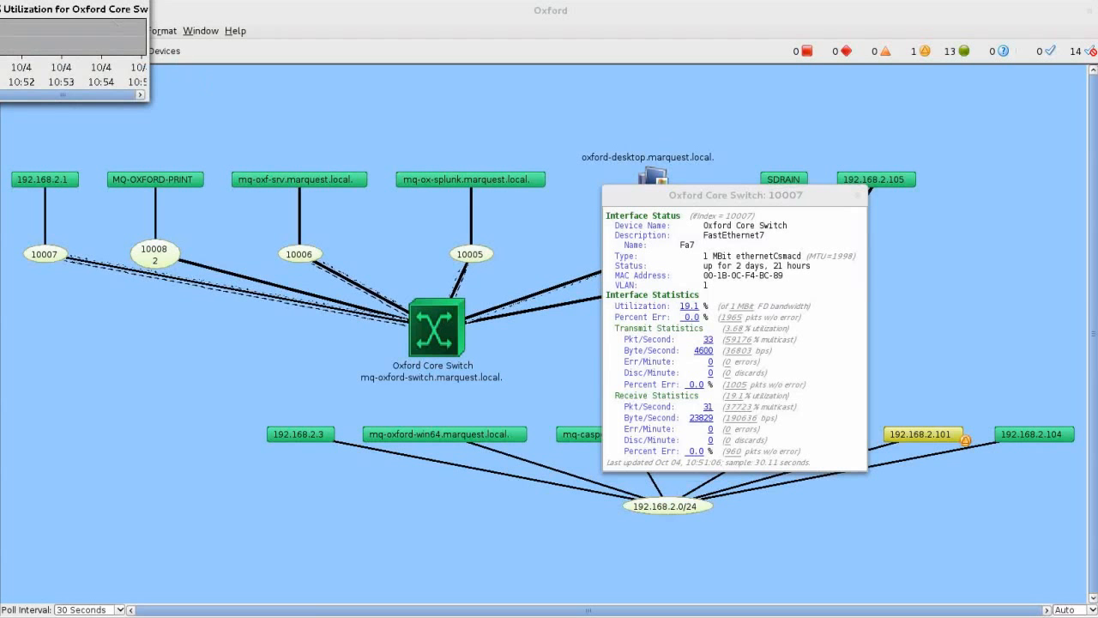
left_click_drag(75, 2, 359, 178)
left_click_drag(429, 271, 652, 271)
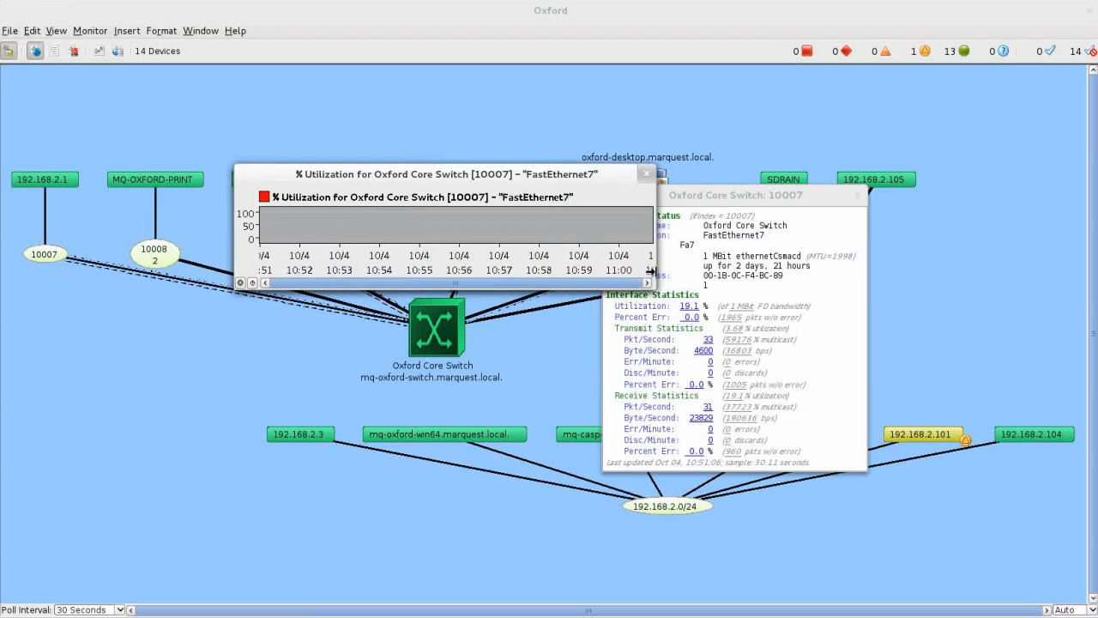
left_click_drag(494, 287, 494, 301)
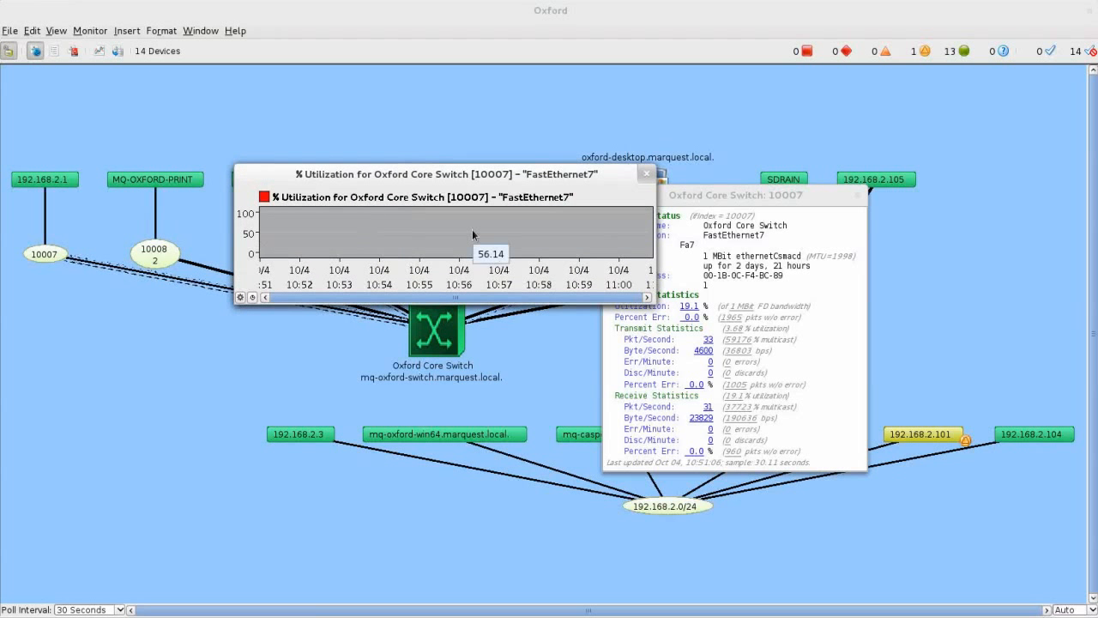
Review the utilization chart's options for vertical axis, time axis, data and colors, closing them without changes
right_click(422, 228)
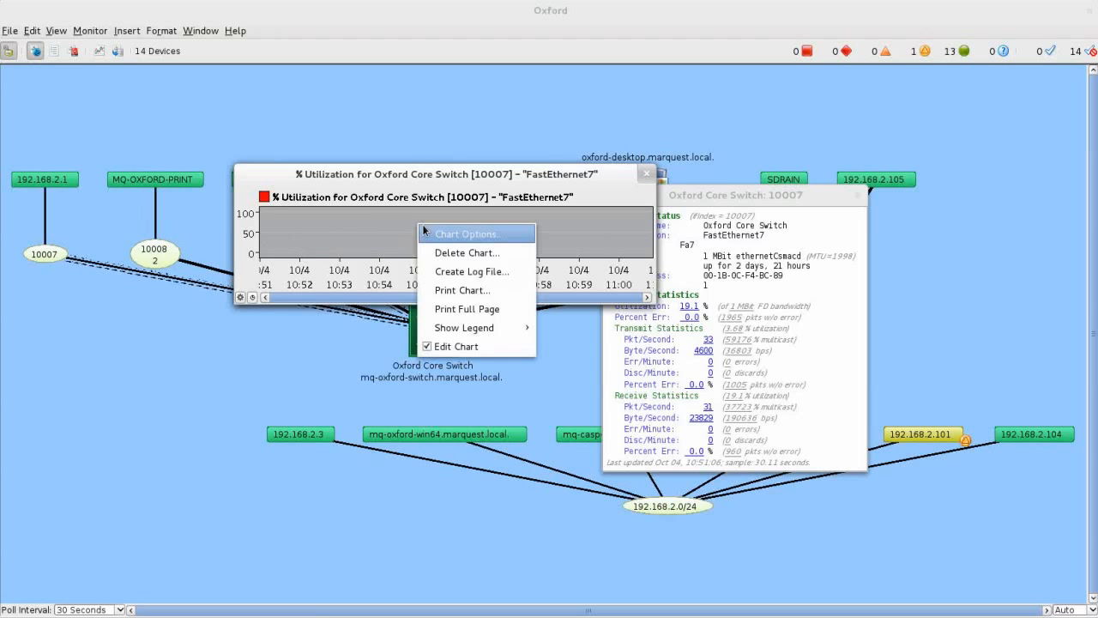
left_click(440, 233)
left_click(402, 181)
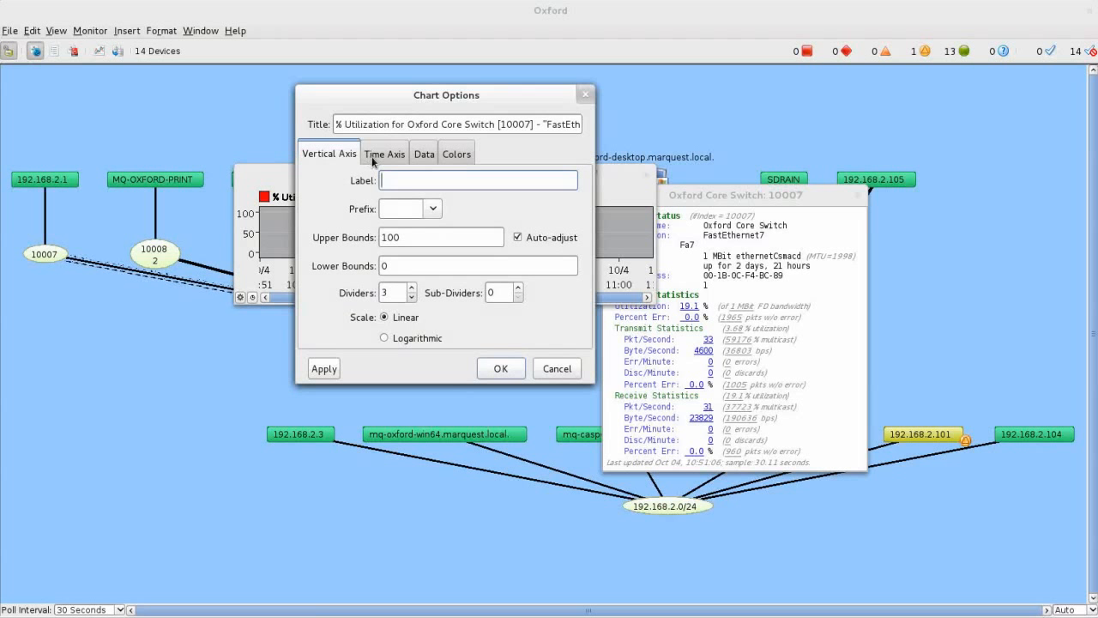
left_click(372, 156)
left_click(352, 159)
left_click(406, 208)
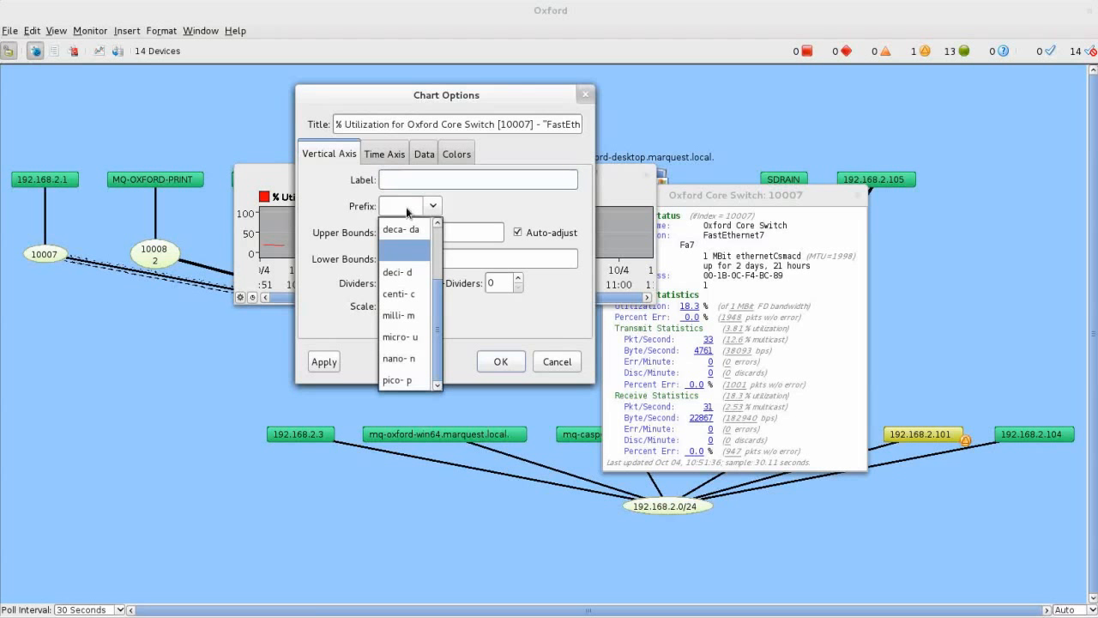
left_click(407, 208)
left_click(427, 158)
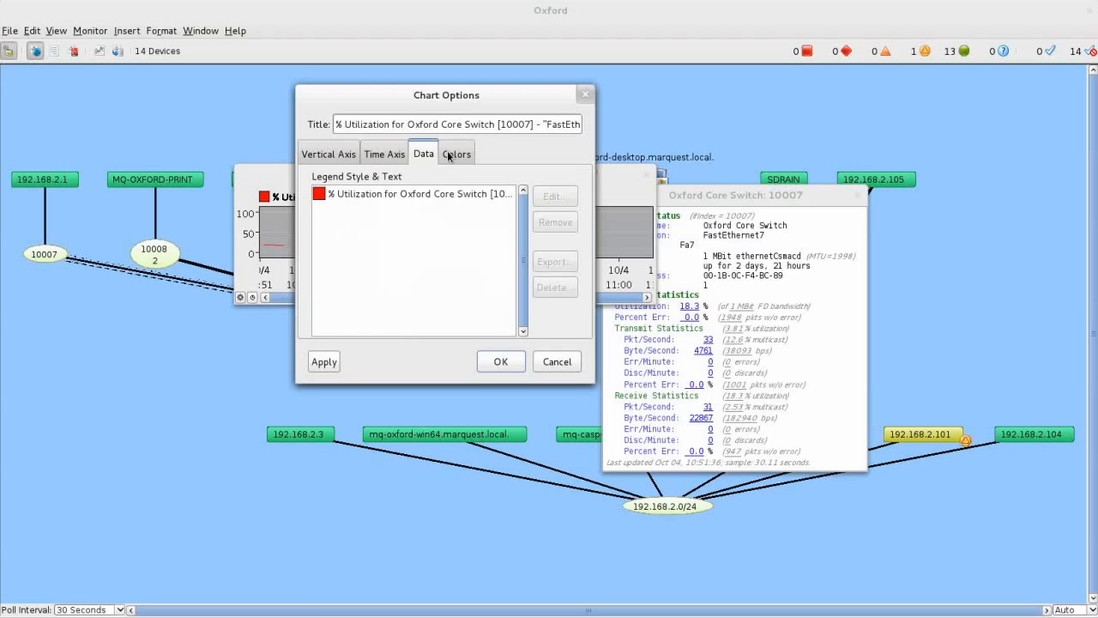
left_click(452, 154)
left_click(559, 361)
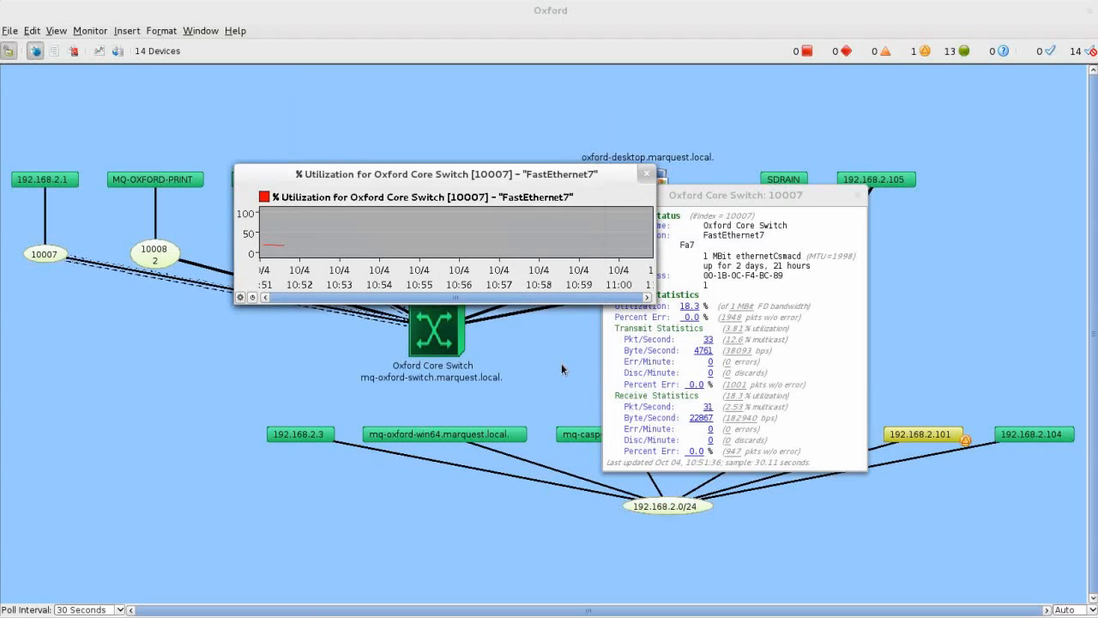
Add the transmit percent error statistic of port 10007 to the utilization chart and close the chart window
left_click(693, 385)
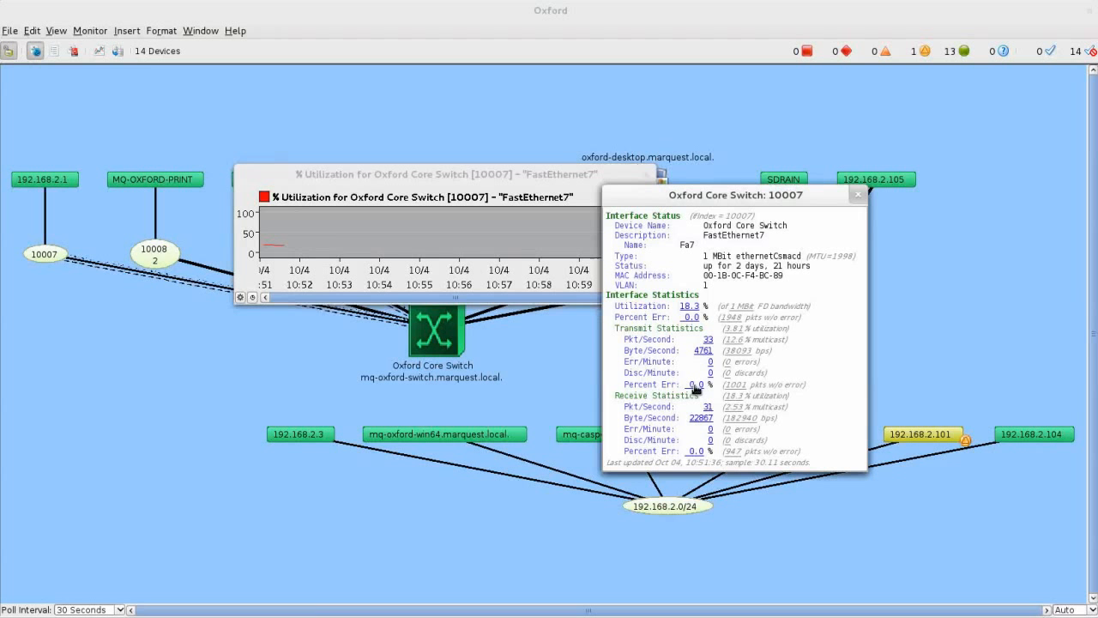
left_click(373, 229)
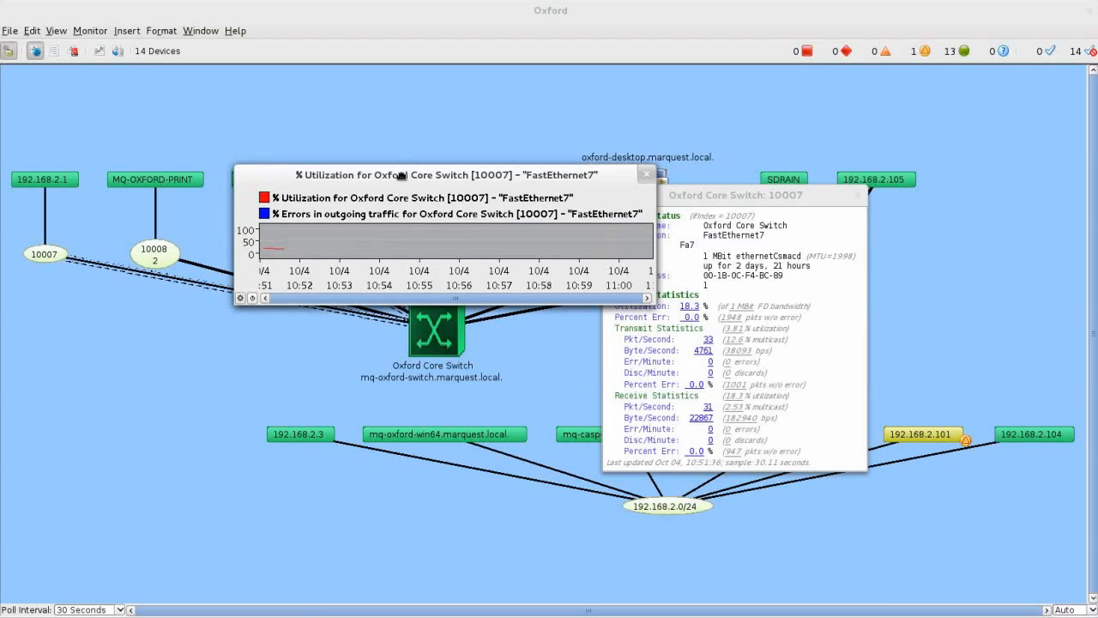
left_click(590, 195)
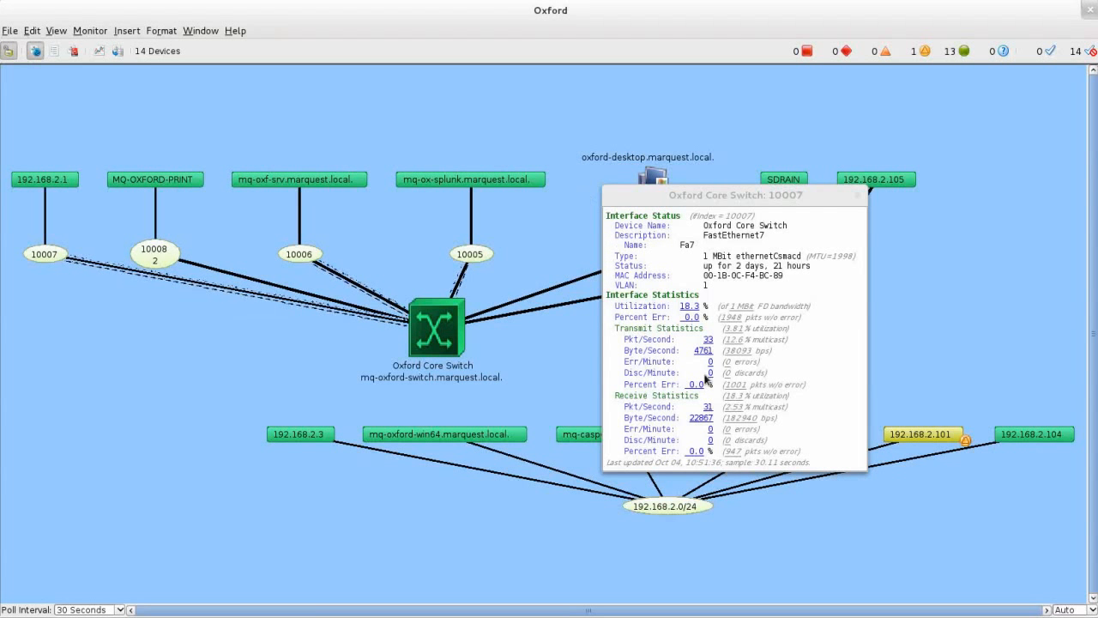
Check the chart choices offered for port 10007's utilization and close the interface readout
left_click(688, 306)
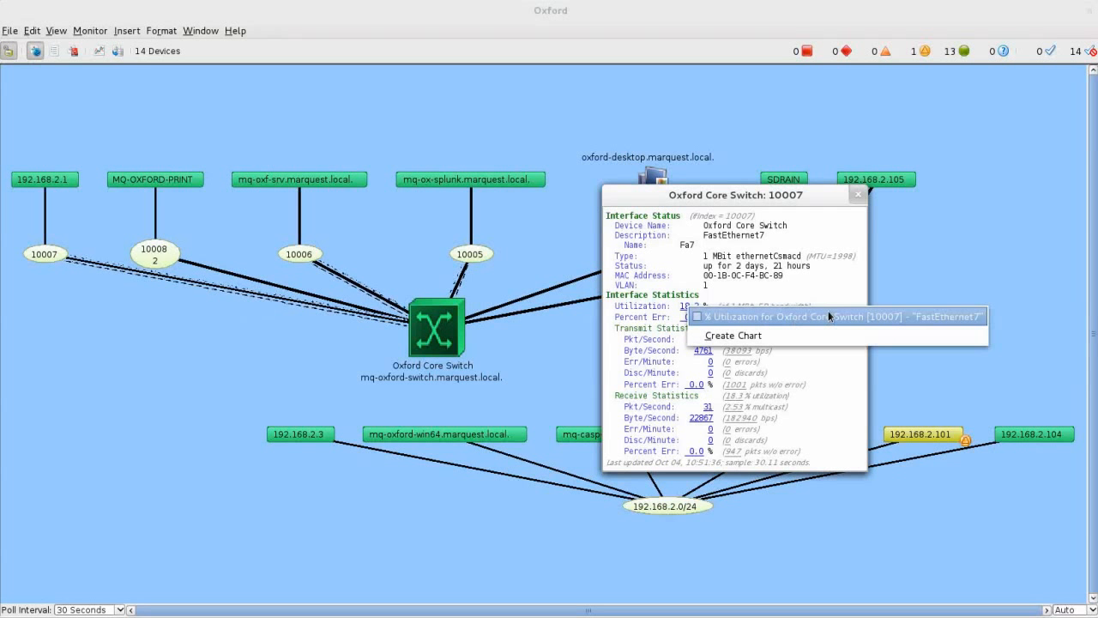
left_click_drag(794, 279, 842, 194)
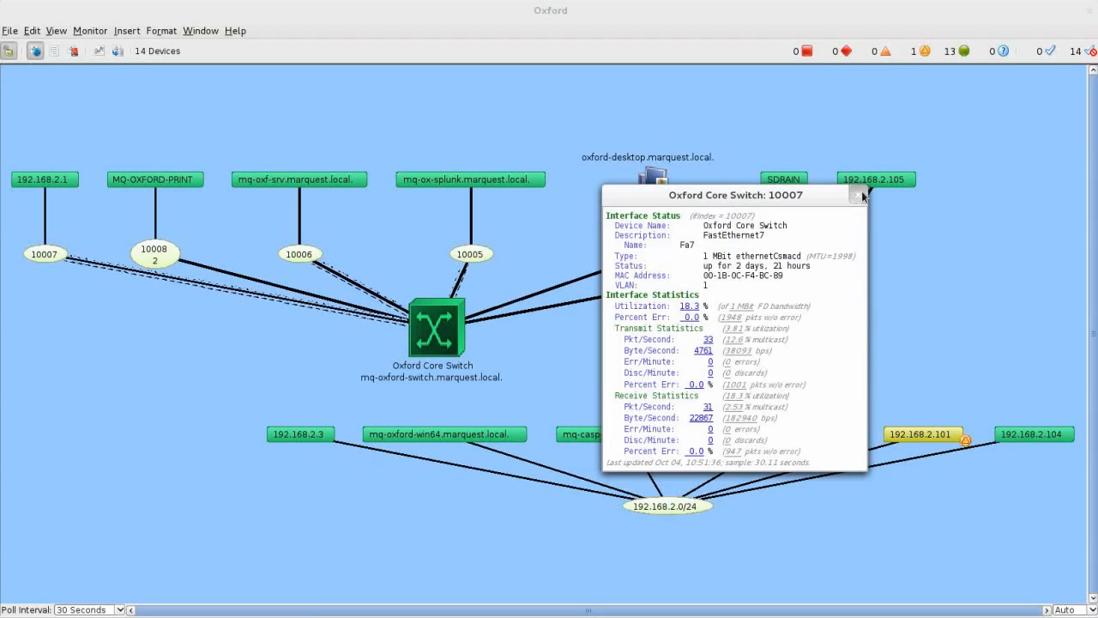
left_click(858, 195)
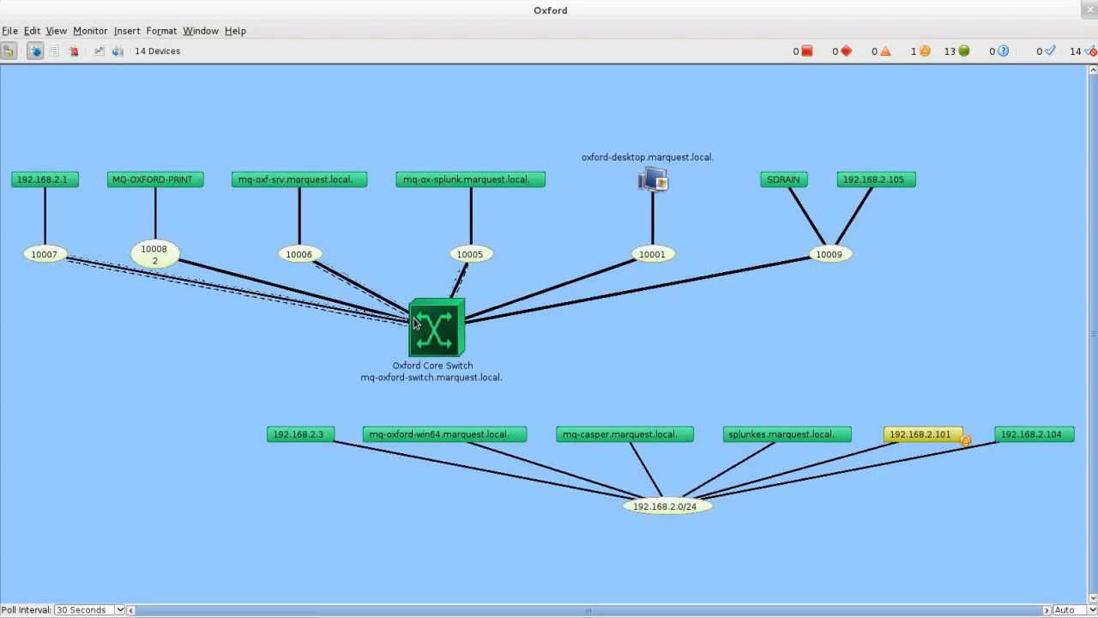
right_click(459, 332)
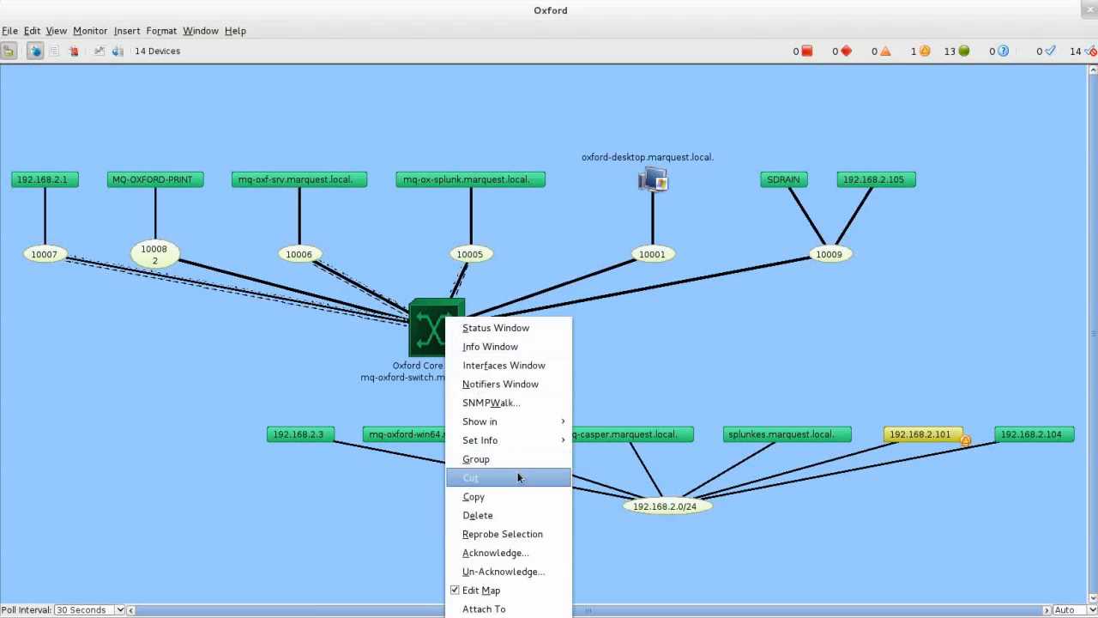
left_click(515, 608)
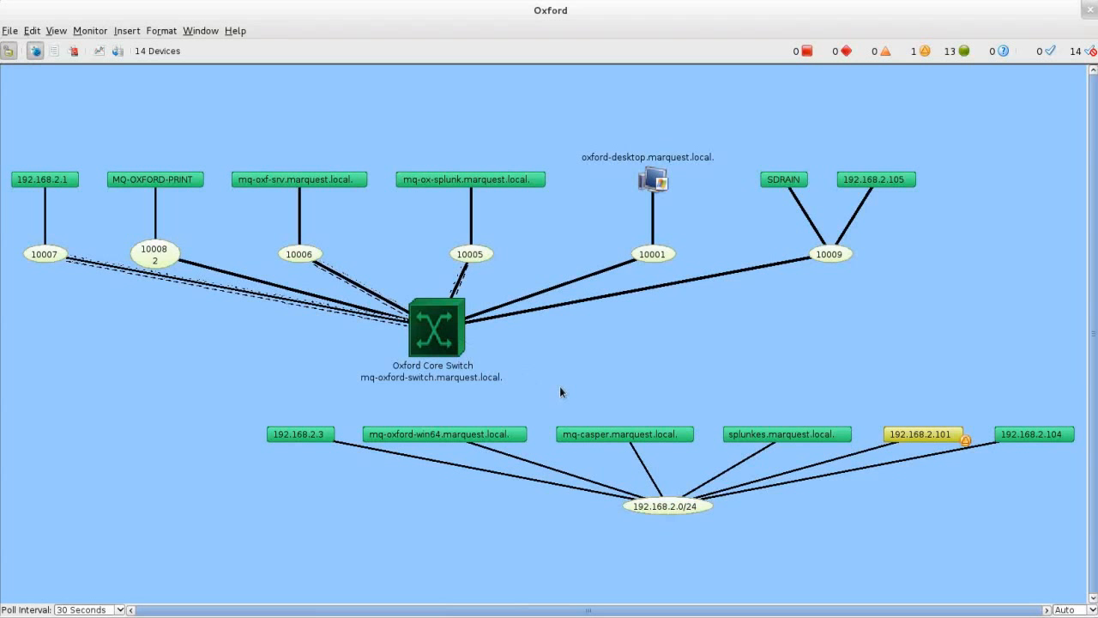
left_click(621, 433)
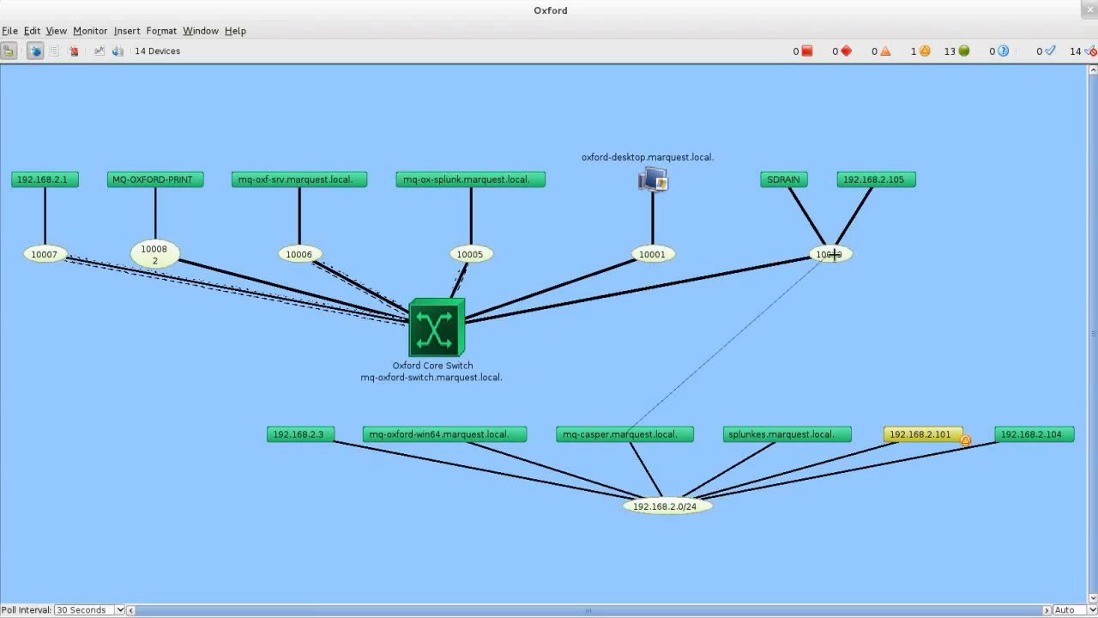
Attach device 192.168.2.3 to the 10009 network and place it just below that network
left_click(305, 433)
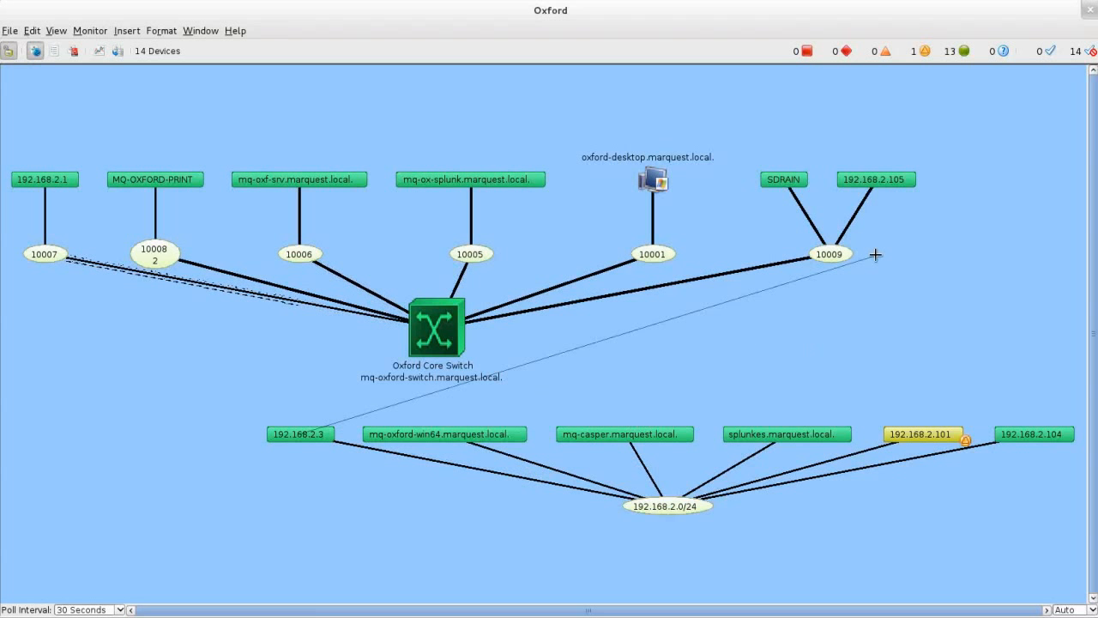
left_click(825, 258)
left_click_drag(297, 435, 812, 315)
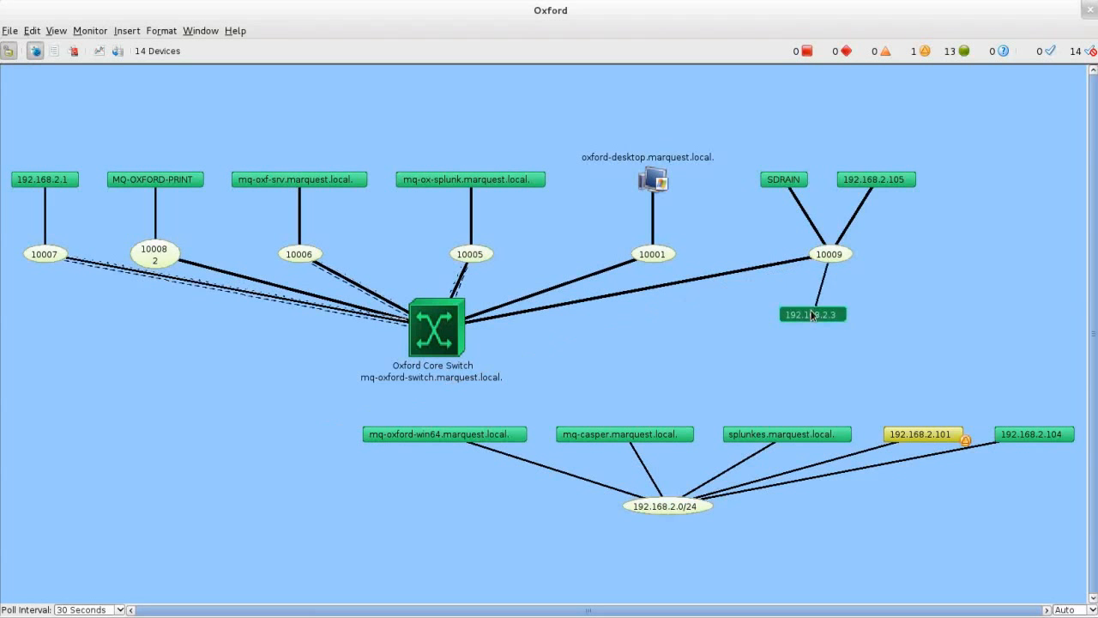
Change the icon of 192.168.2.3 to the wireless router image from Default Icons
right_click(812, 316)
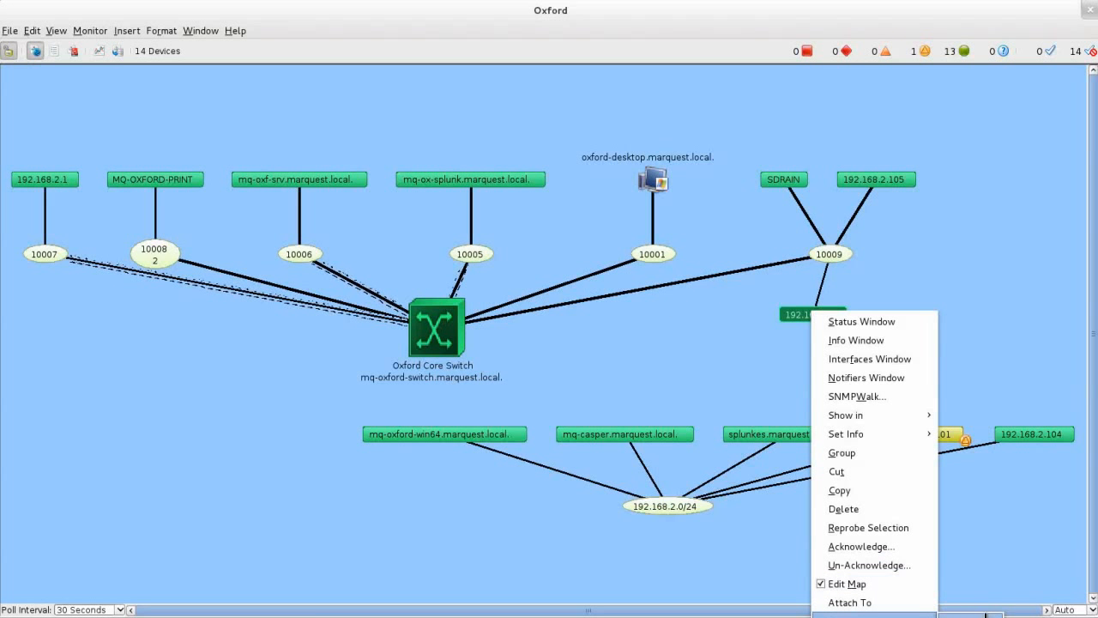
left_click(866, 614)
left_click(352, 62)
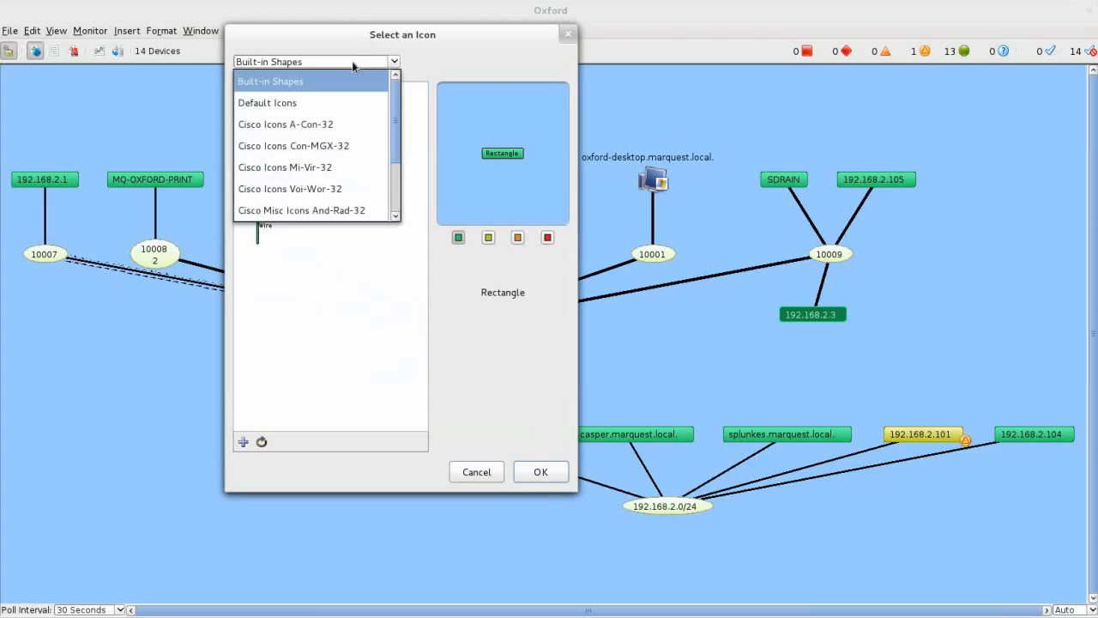
left_click(283, 100)
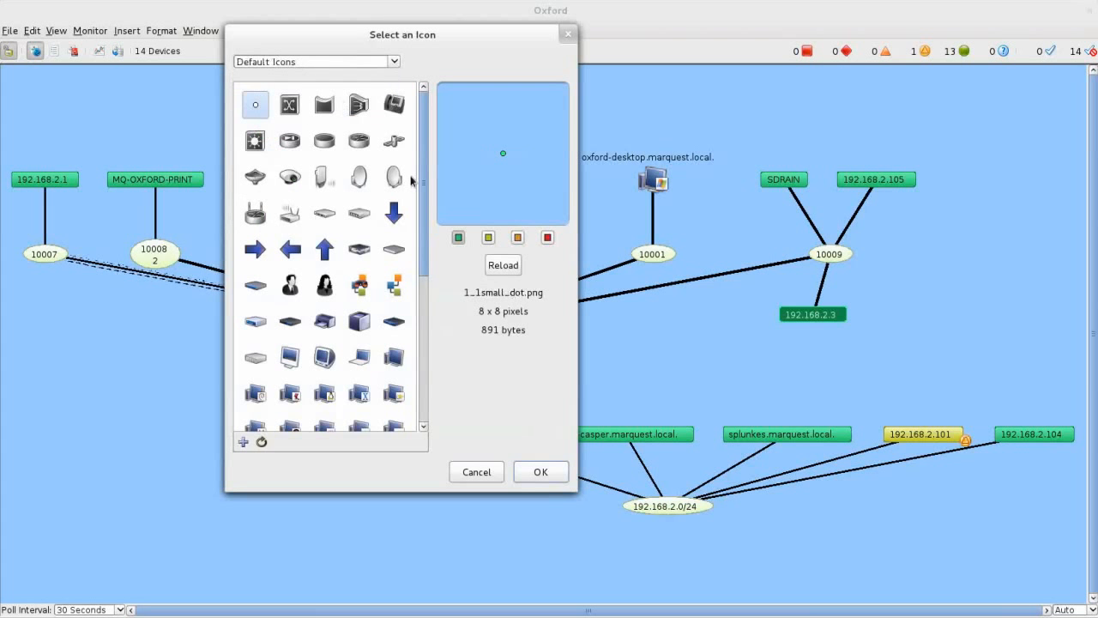
left_click(289, 216)
left_click(540, 472)
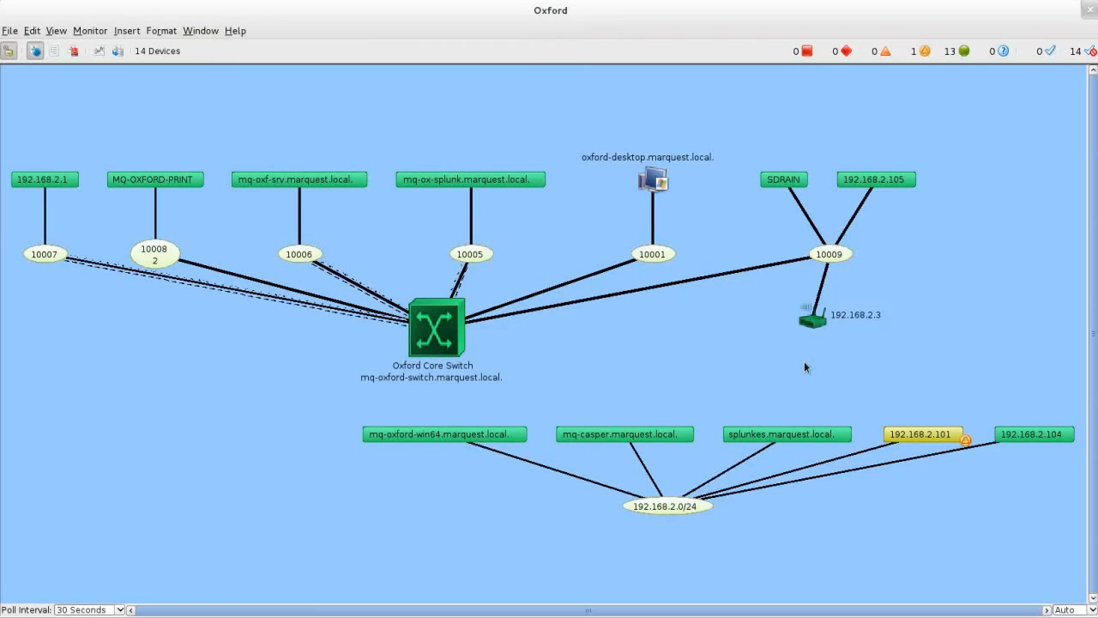
left_click(837, 253)
right_click(837, 253)
mouse_move(901, 452)
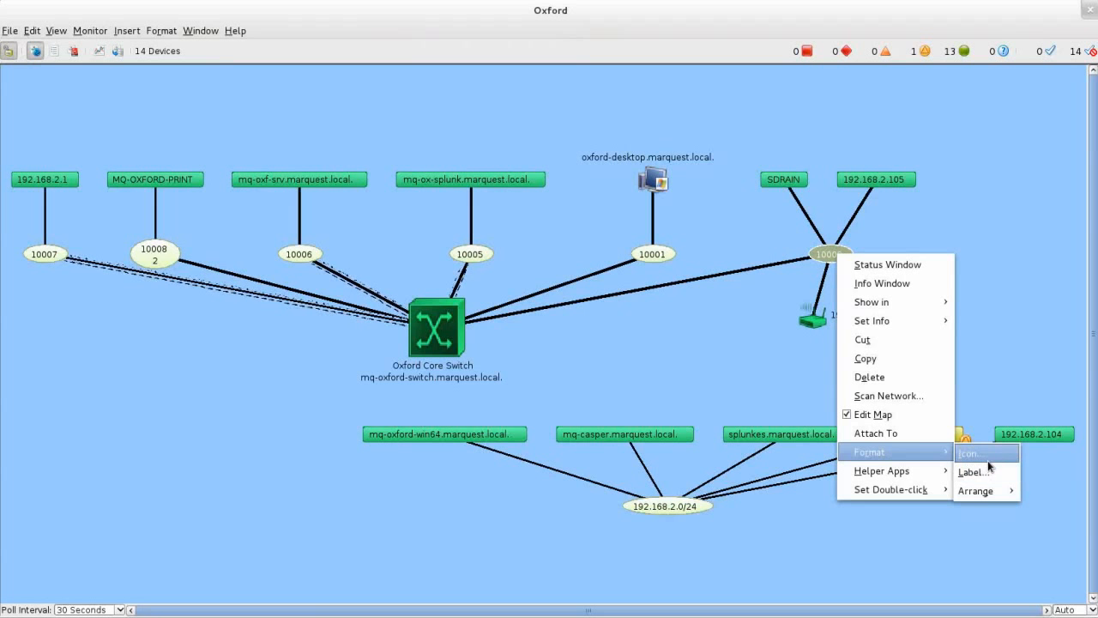
left_click(987, 471)
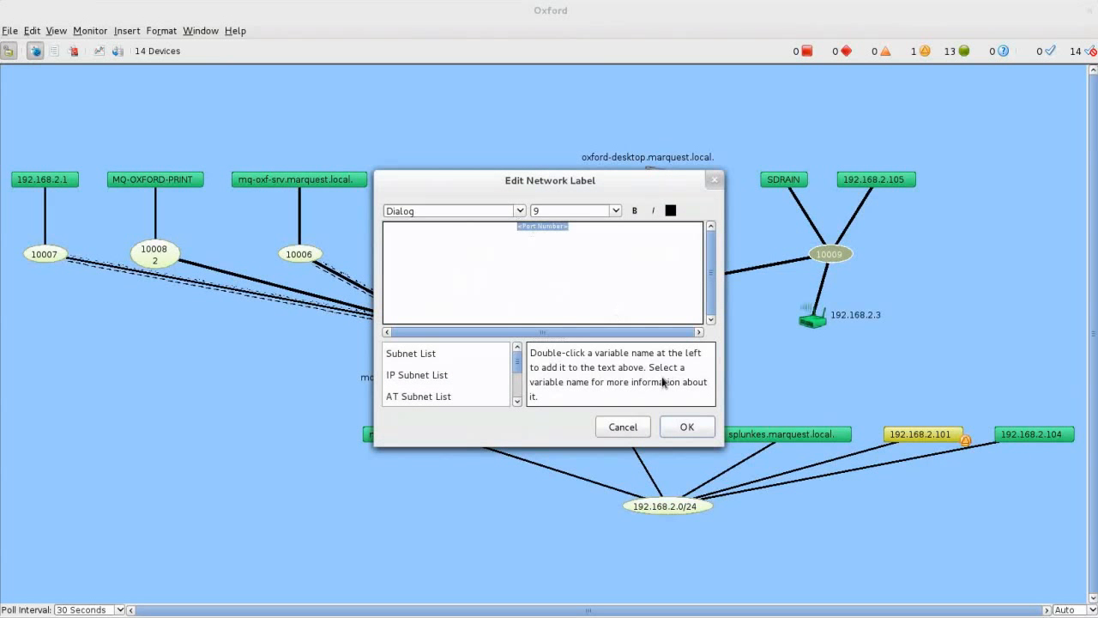
left_click(623, 426)
Change the icon of the 10009 network to the built-in Text shape
right_click(831, 254)
mouse_move(892, 456)
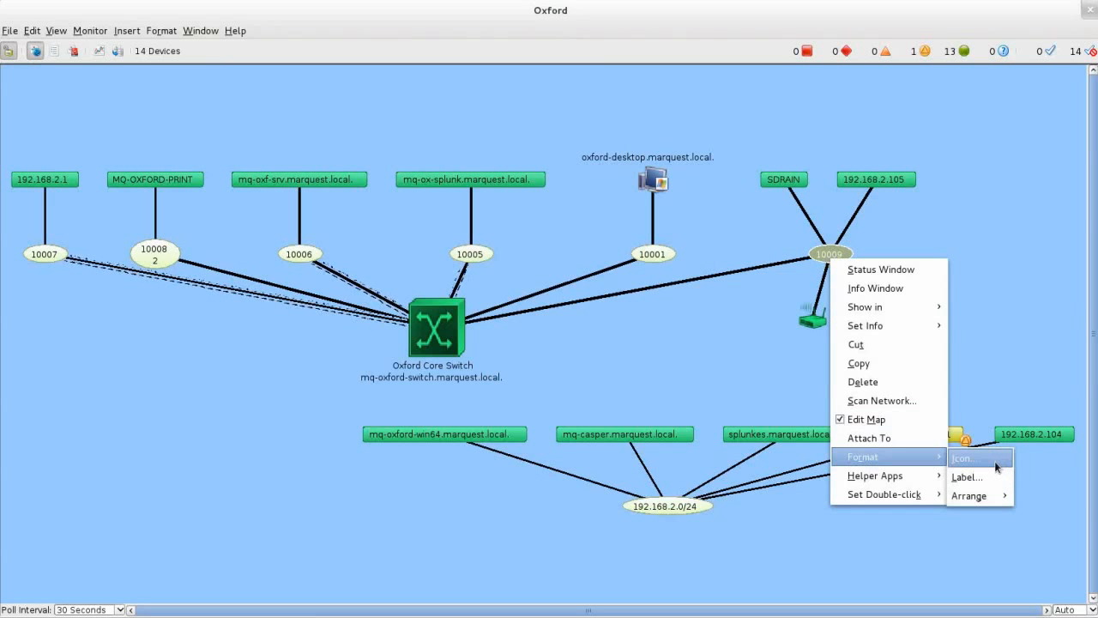
left_click(965, 459)
left_click(265, 187)
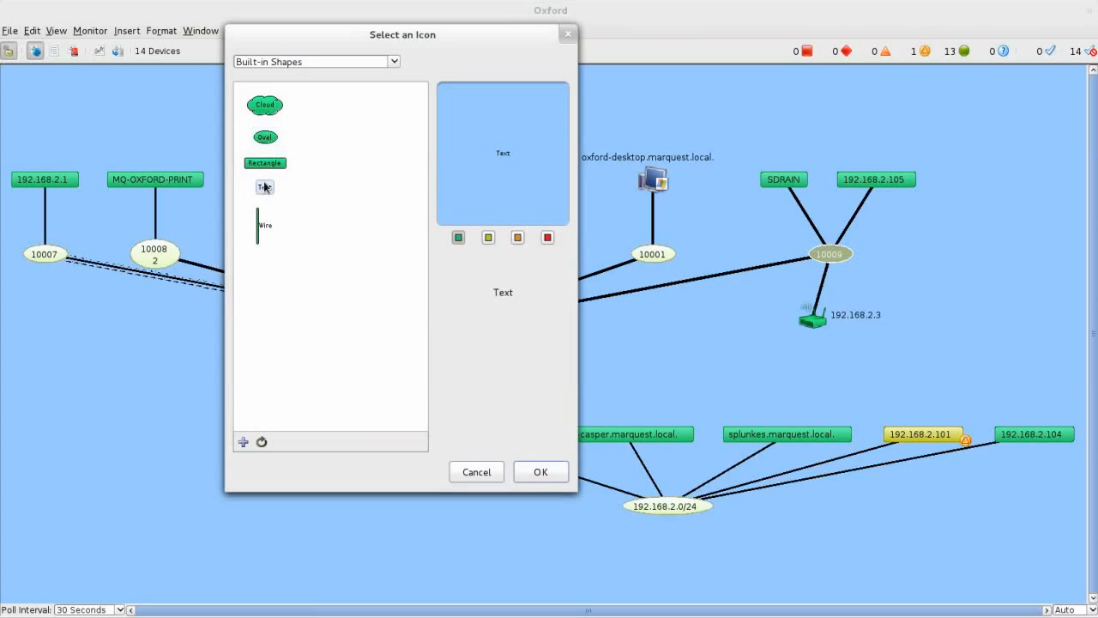
left_click(539, 472)
Clear the 10009 network's label and move the 192.168.2.3 wireless router onto its junction point
right_click(826, 255)
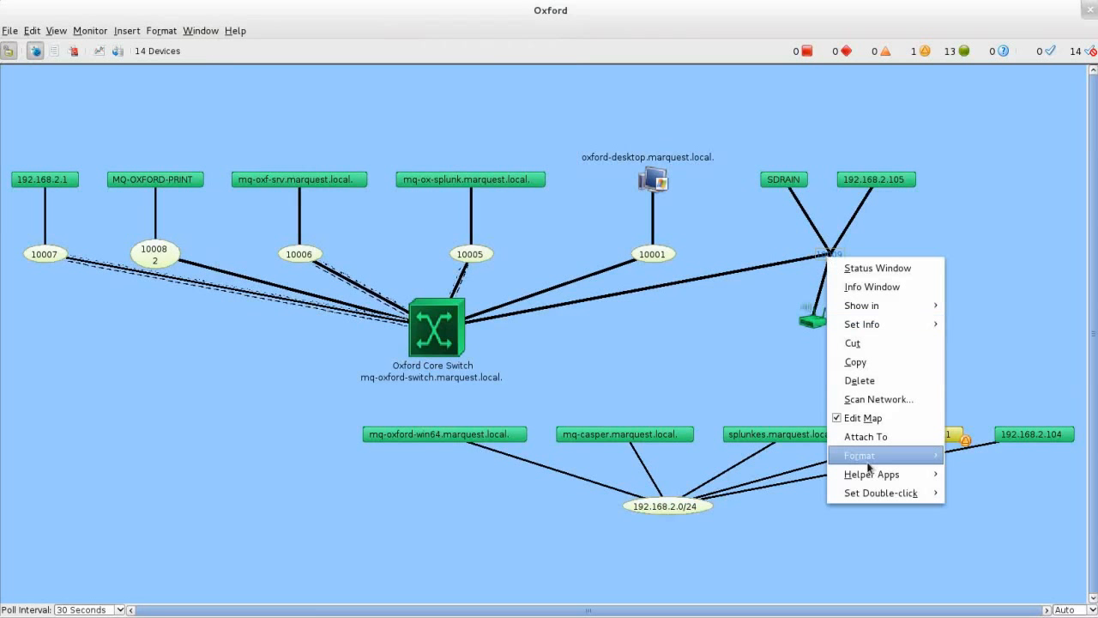
mouse_move(872, 454)
left_click(964, 475)
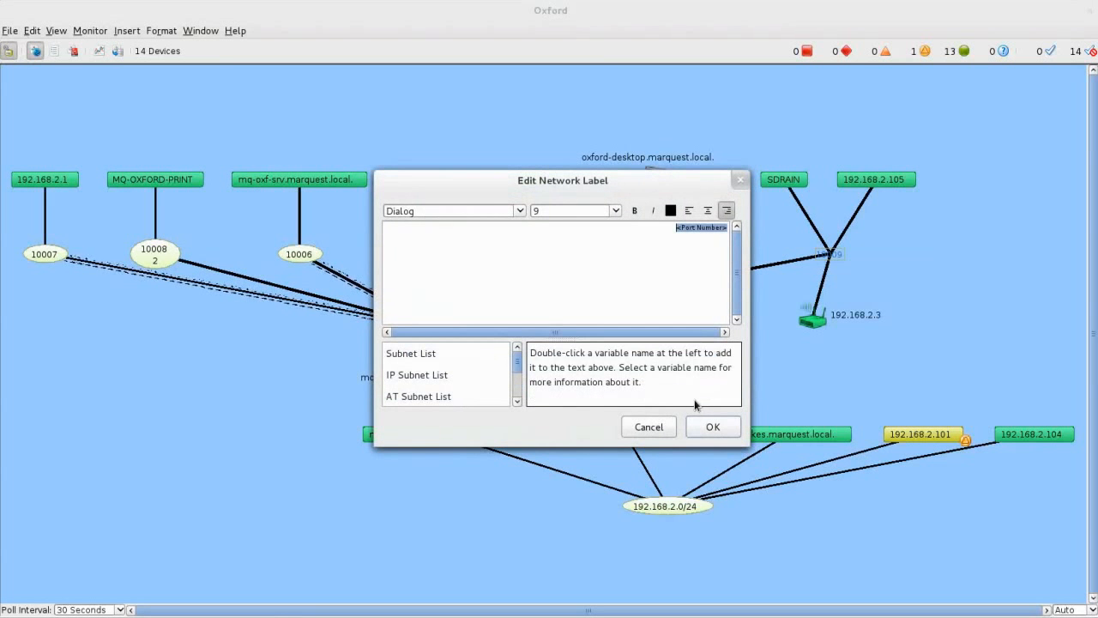
left_click(713, 427)
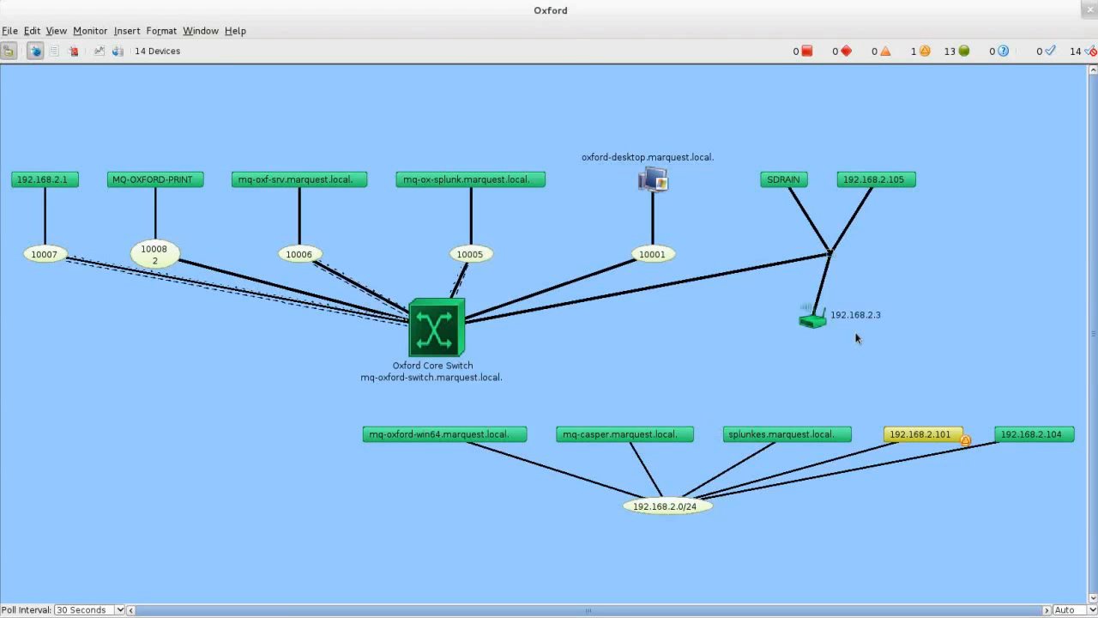
left_click_drag(815, 320, 827, 253)
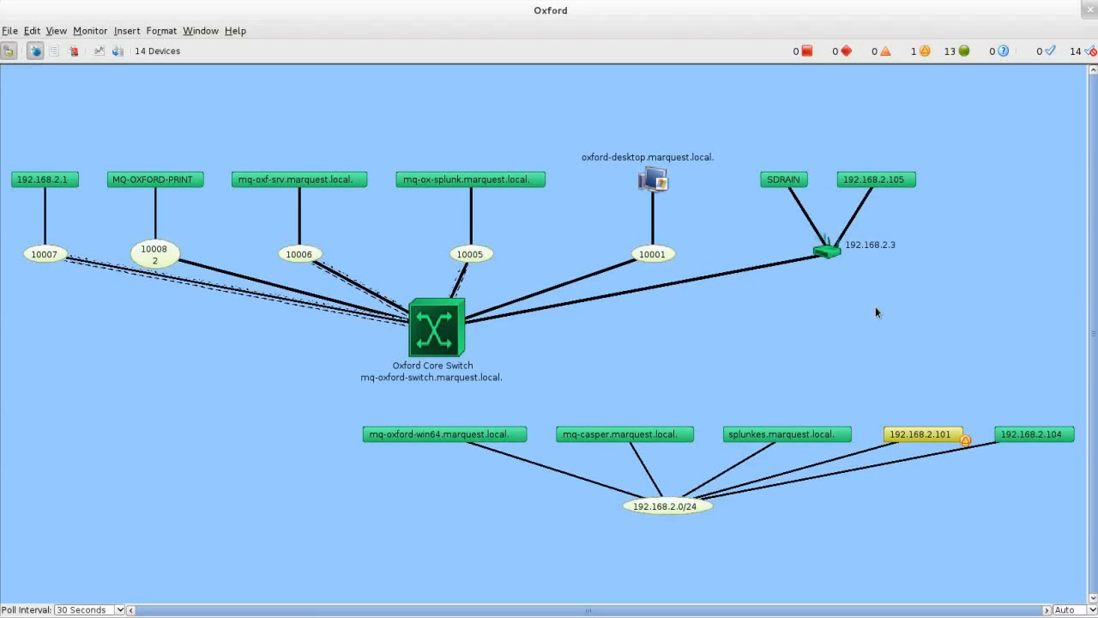
View the status window of the link between the Oxford Core Switch and port 10005, and close it
right_click(459, 283)
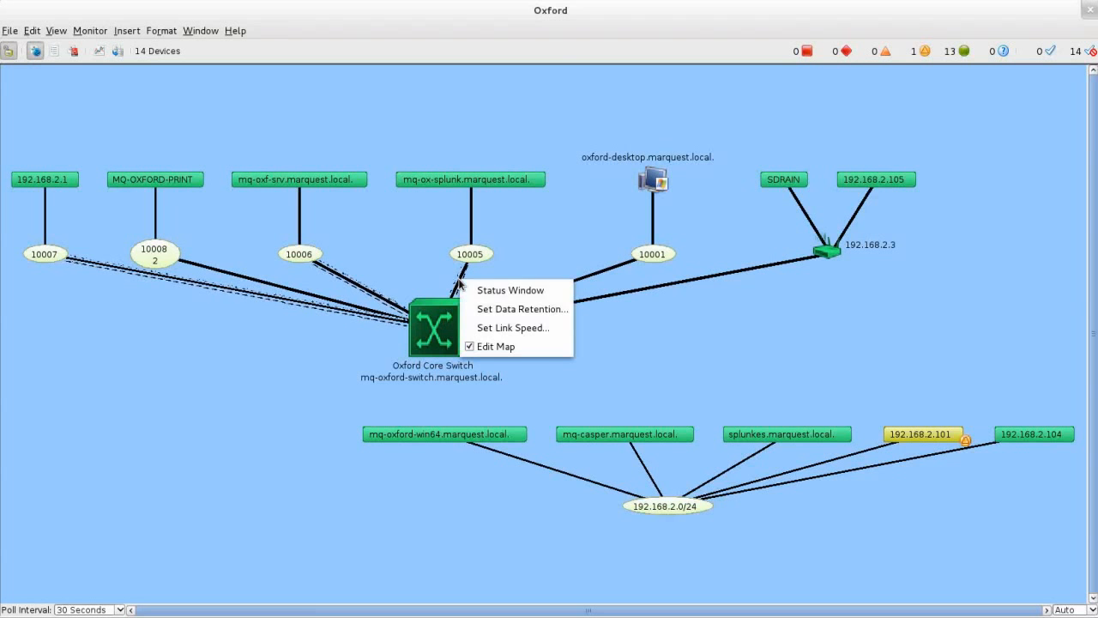
left_click(476, 288)
left_click(714, 286)
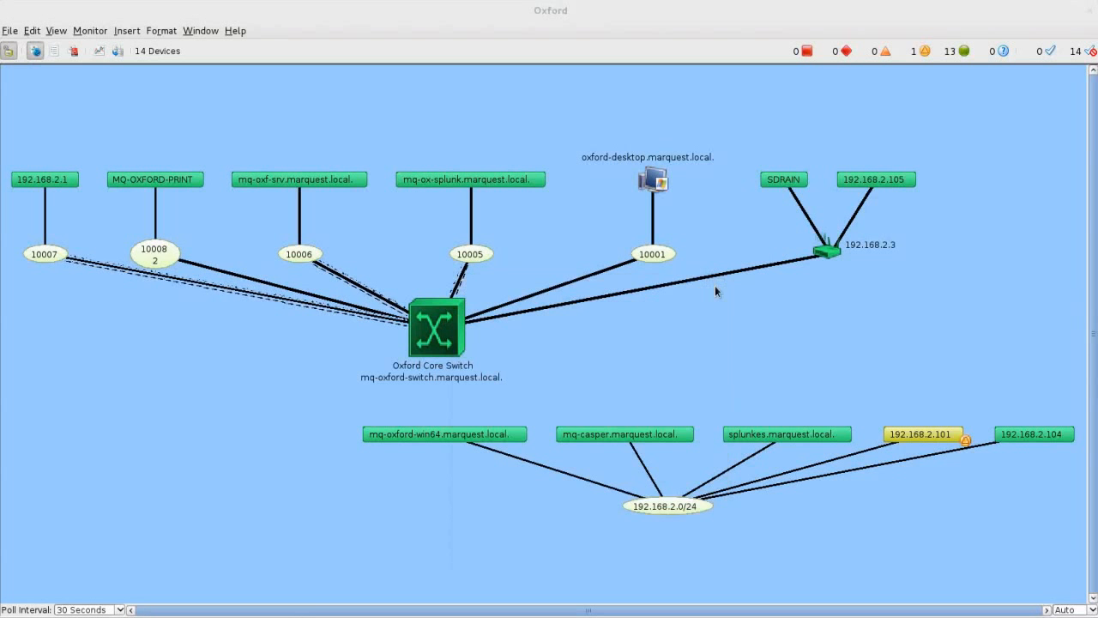
right_click(461, 297)
right_click(460, 279)
left_click(665, 349)
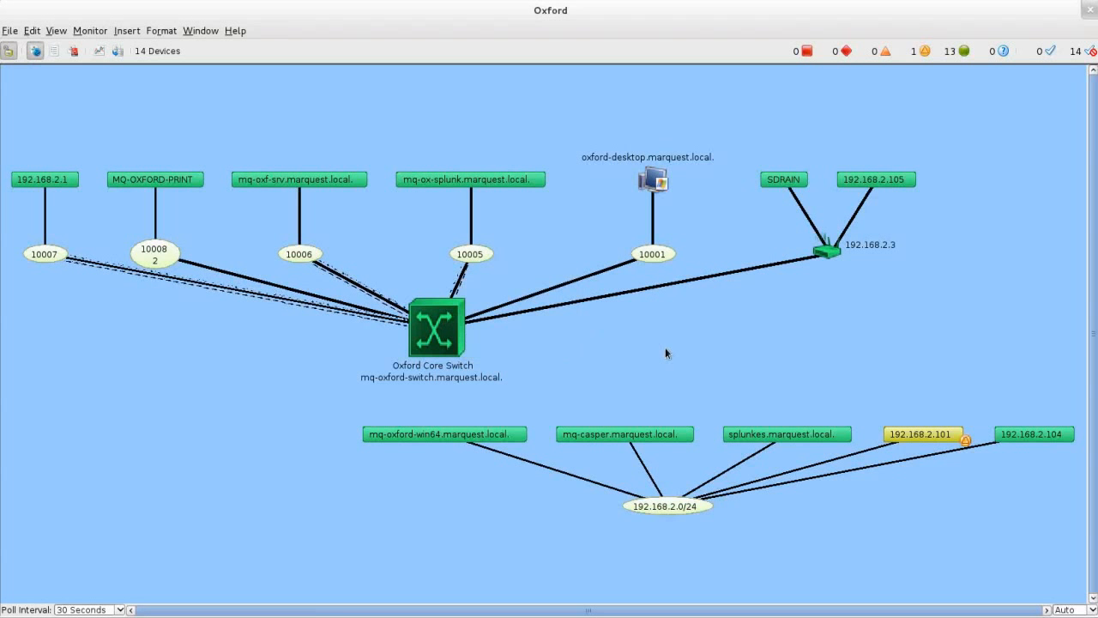
Open the device thresholds of 192.168.2.101 and turn off the use of map defaults
right_click(450, 314)
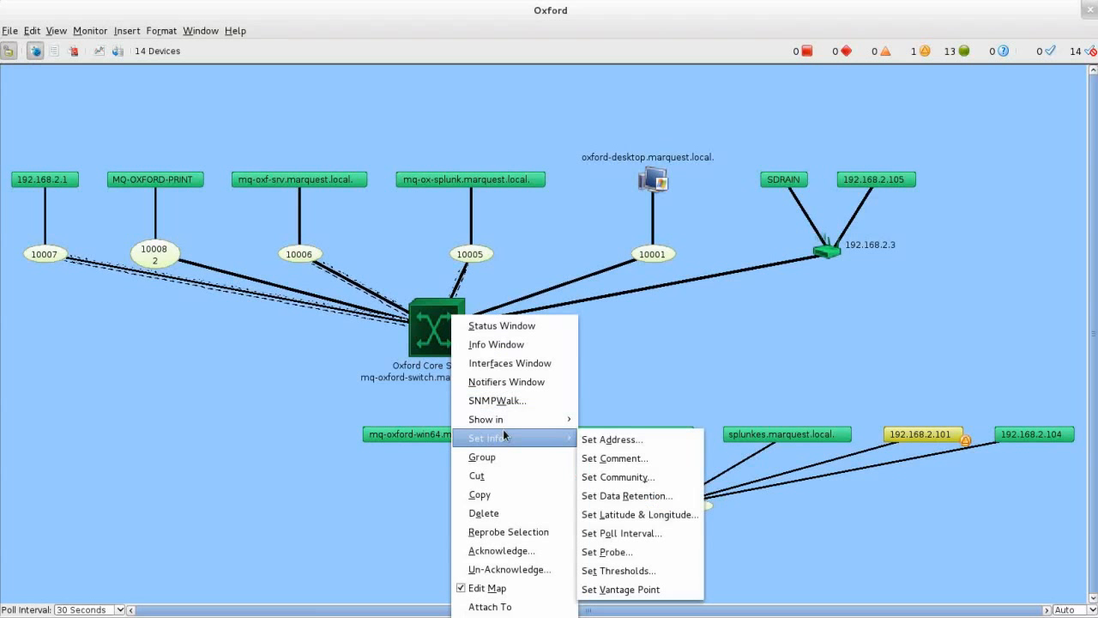
left_click(836, 357)
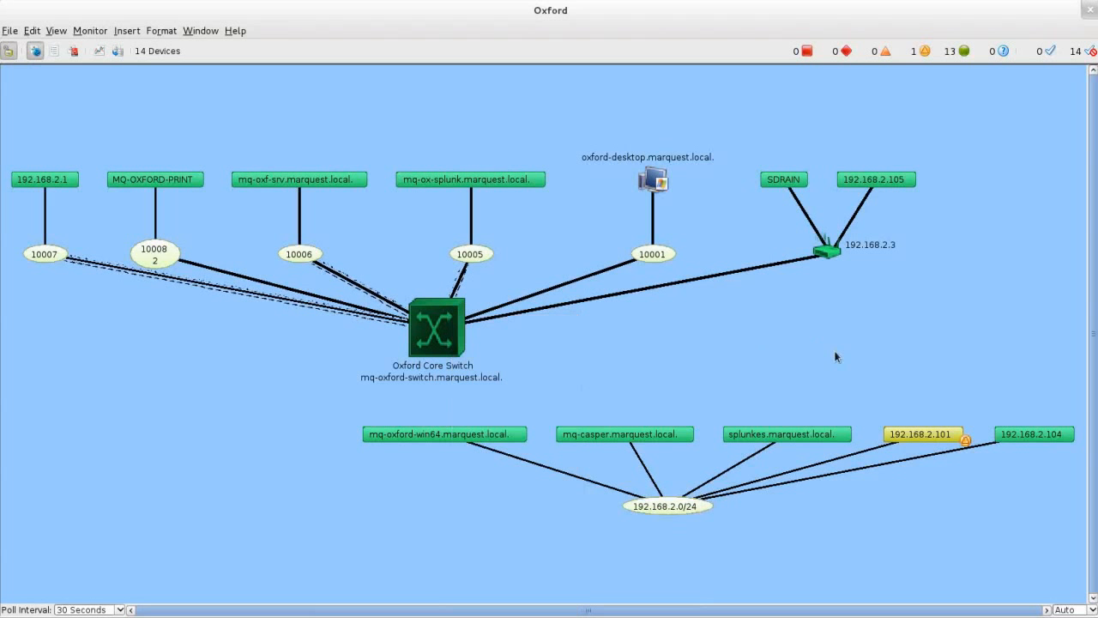
right_click(938, 433)
mouse_move(958, 441)
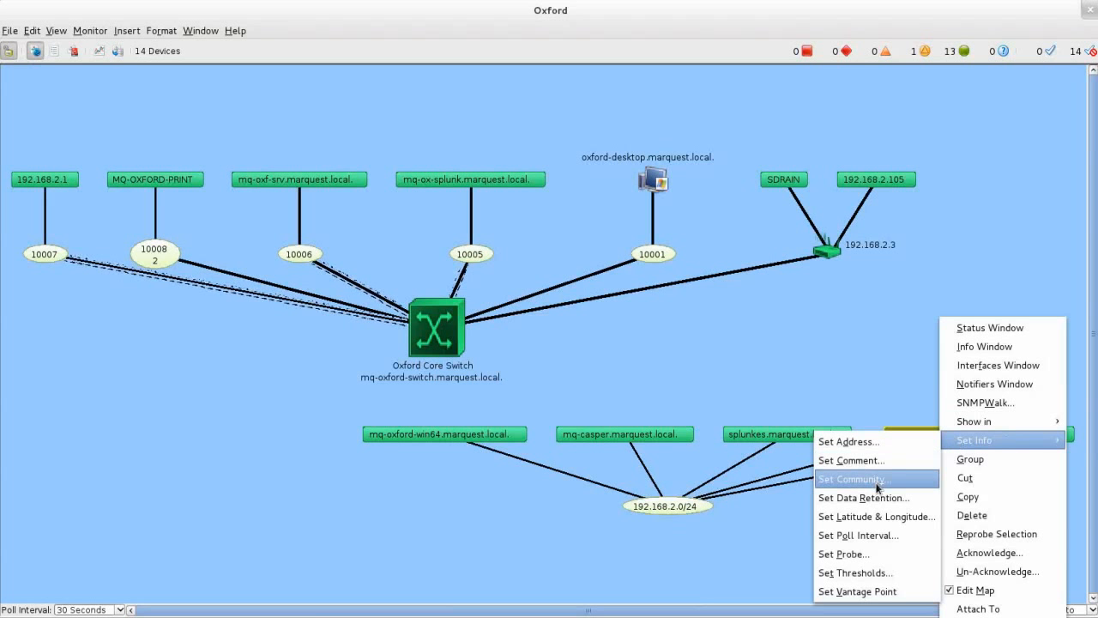
left_click(868, 575)
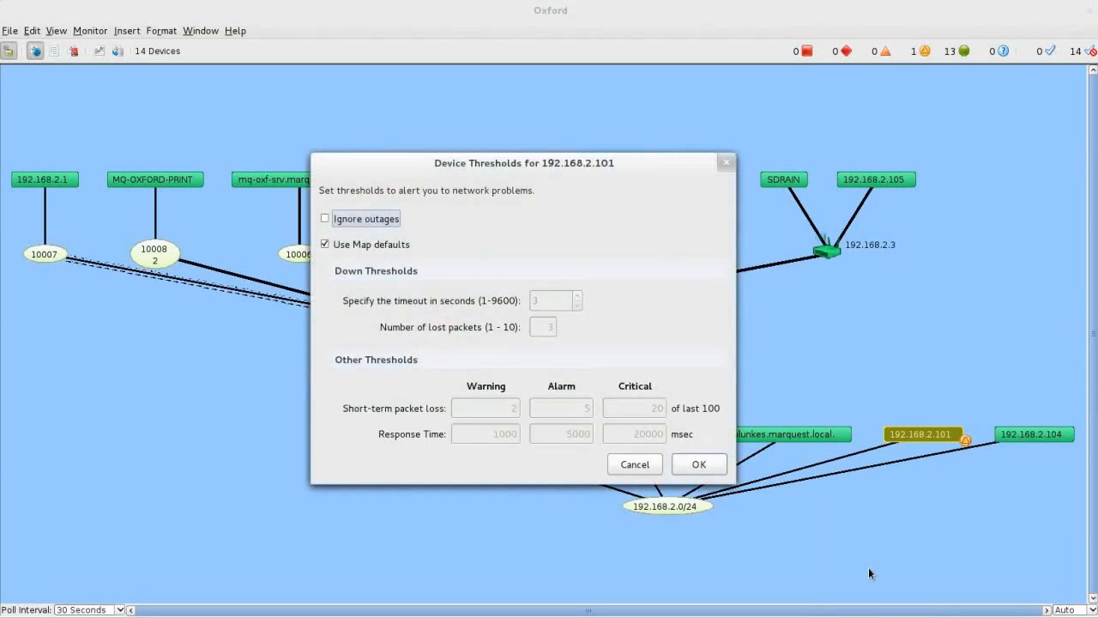
left_click(350, 244)
Set the response time warning threshold of 192.168.2.101 to 2000 msec and apply it
left_click(506, 415)
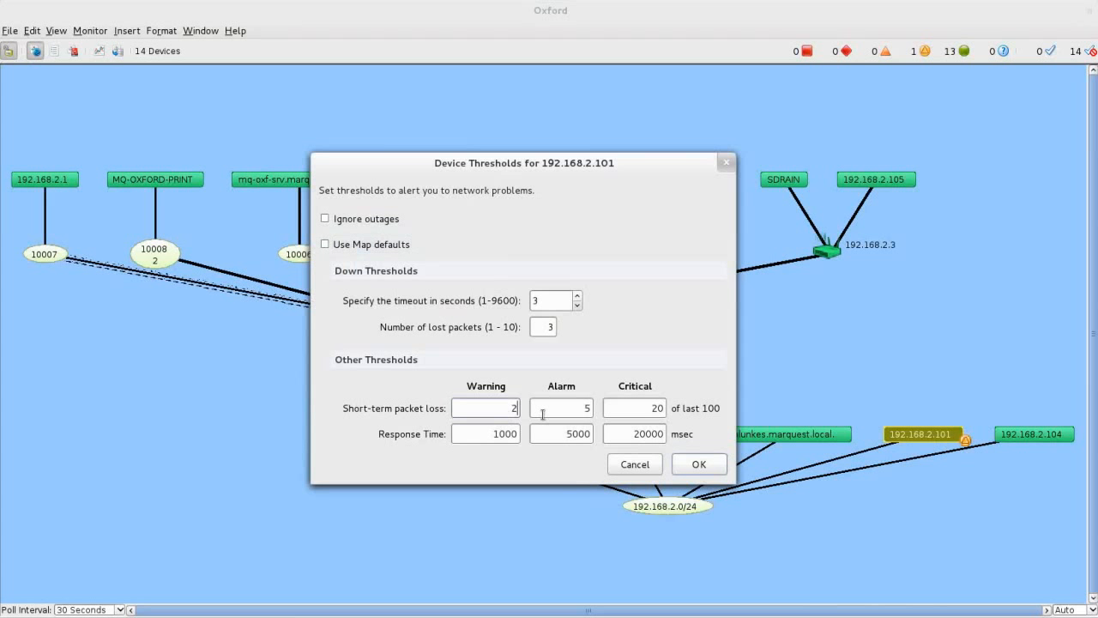
left_click(573, 407)
double_click(639, 407)
left_click(639, 428)
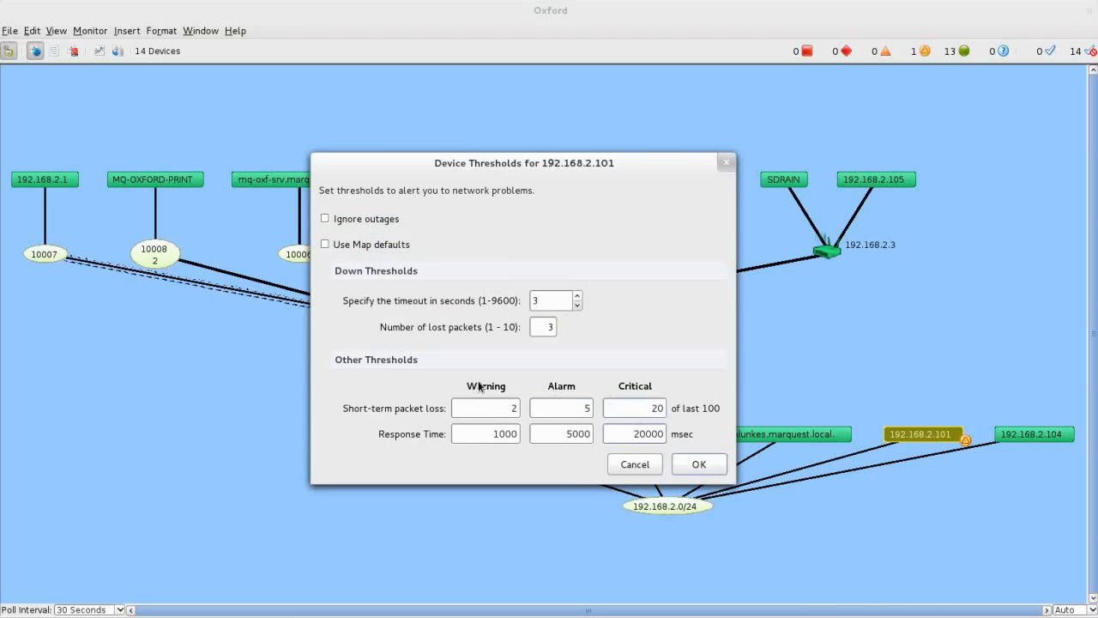
double_click(495, 431)
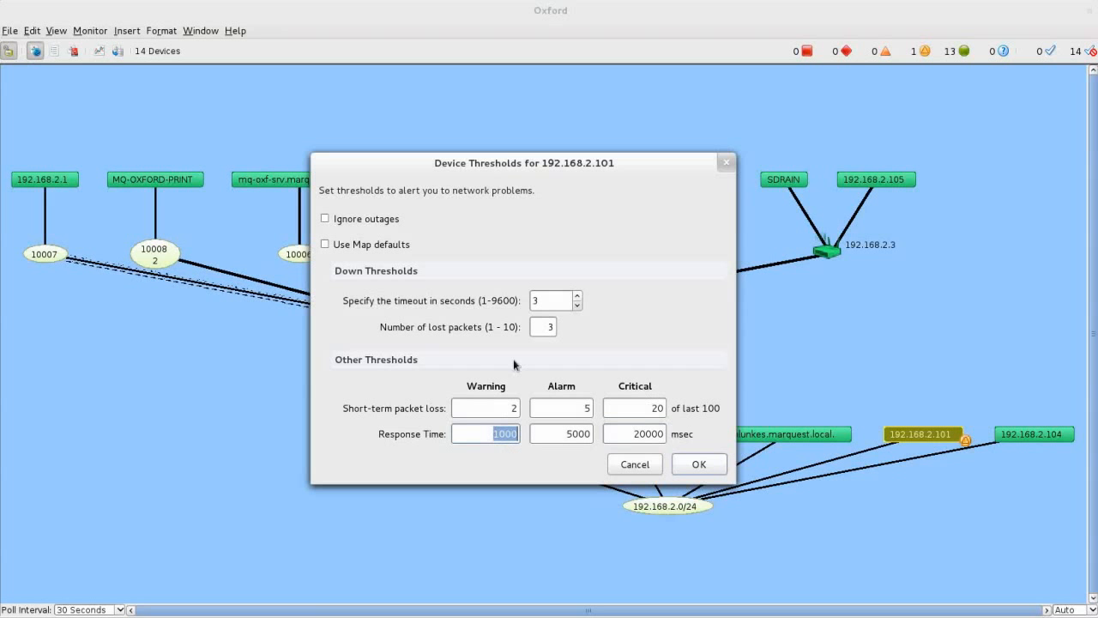
type("200")
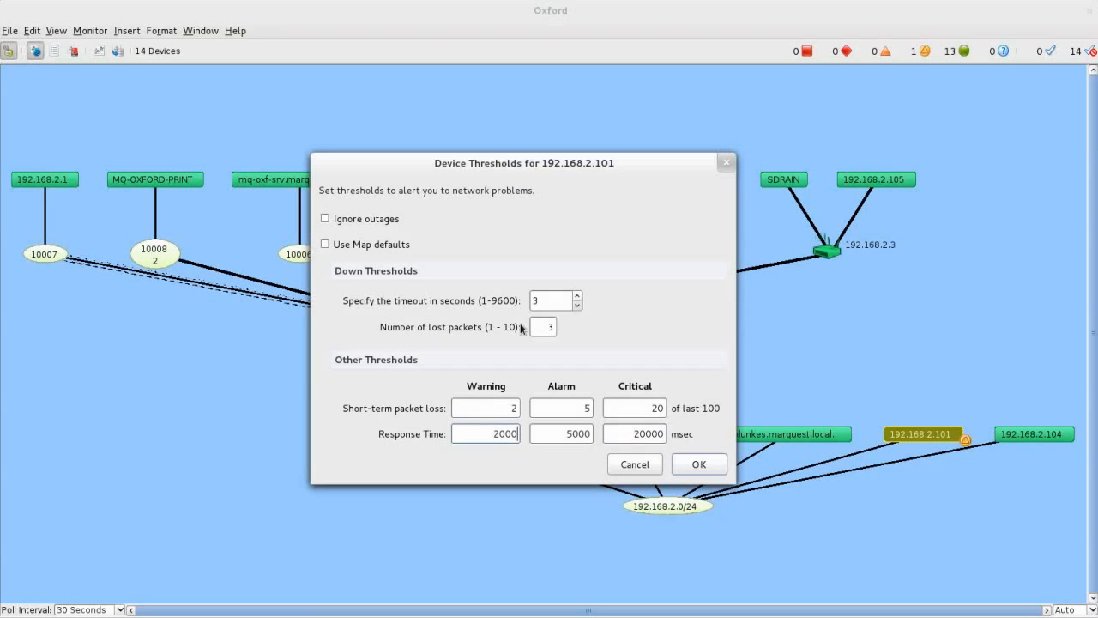
left_click(699, 463)
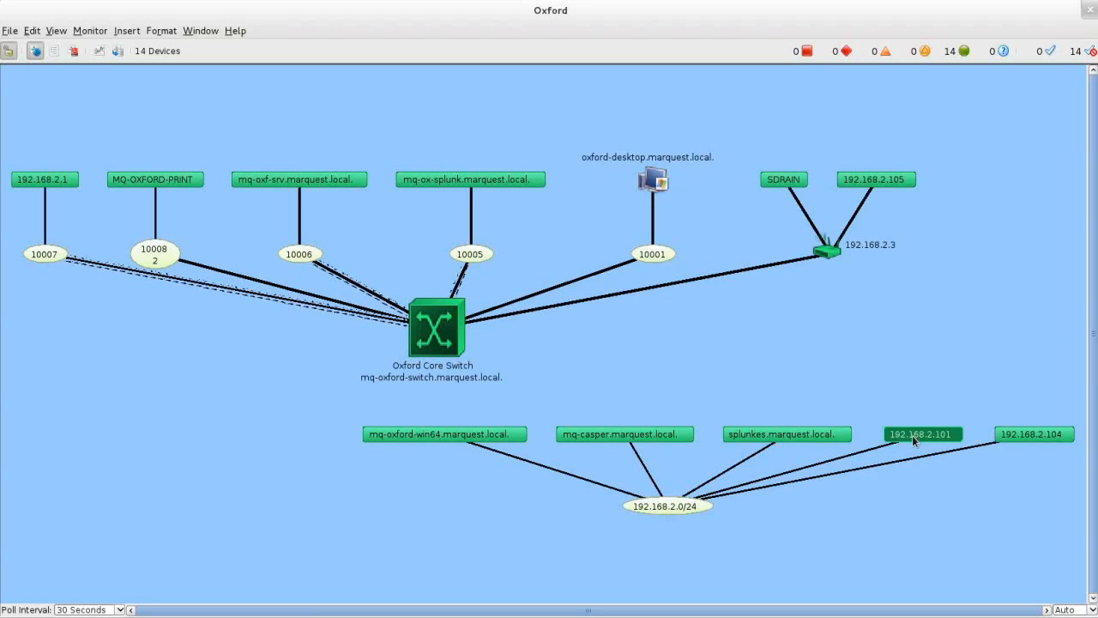
Review the device defaults, network defaults and device thresholds in the server settings, and close them without changes
left_click(32, 30)
left_click(60, 238)
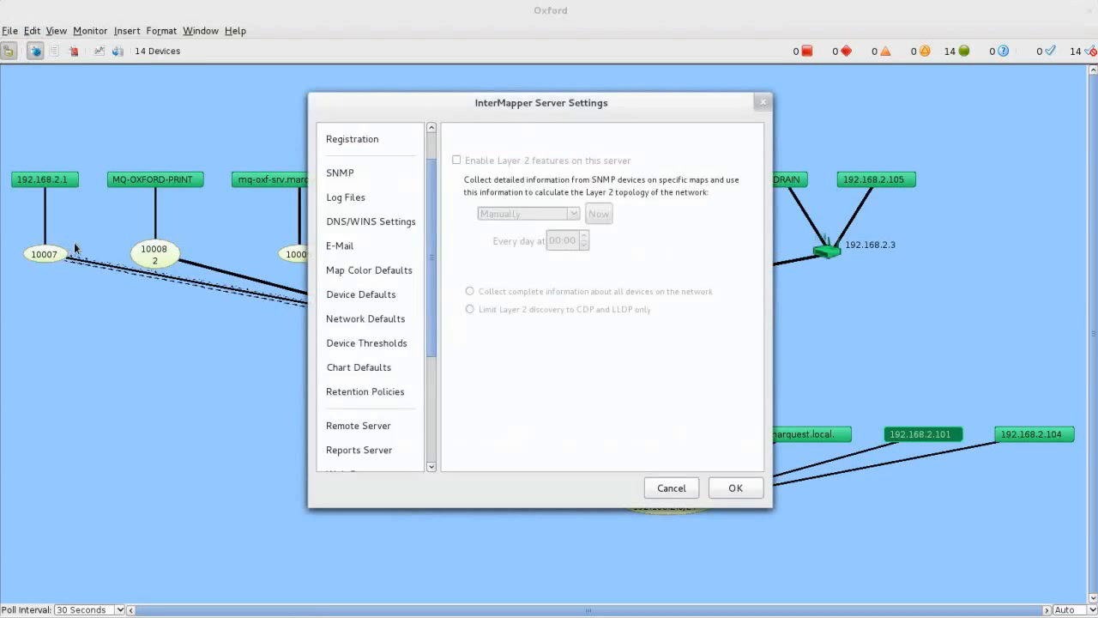
left_click(373, 296)
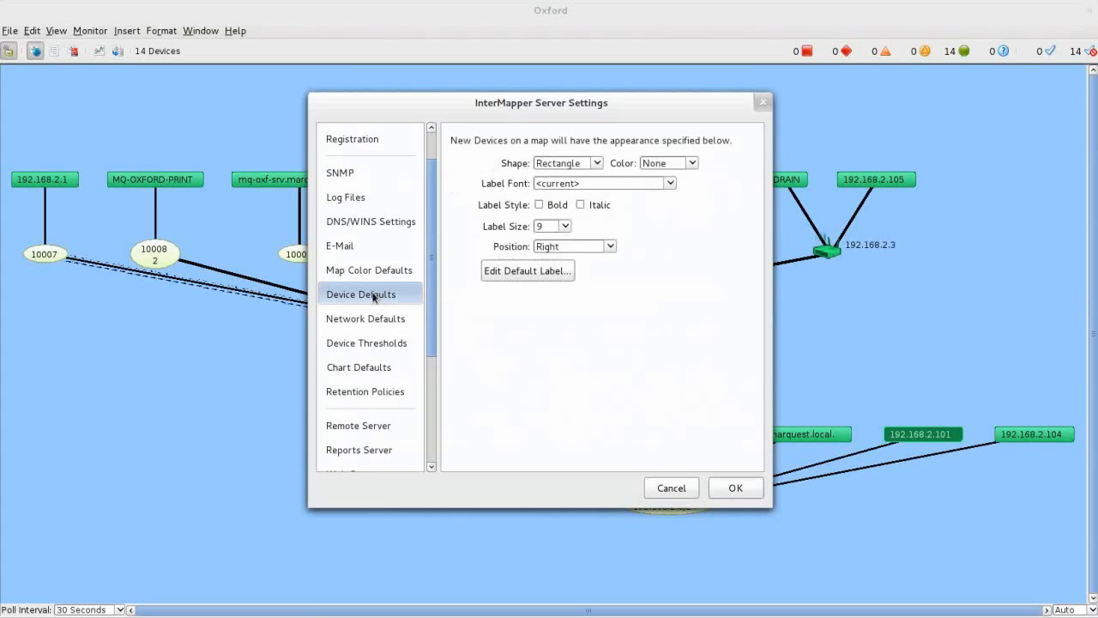
left_click(370, 317)
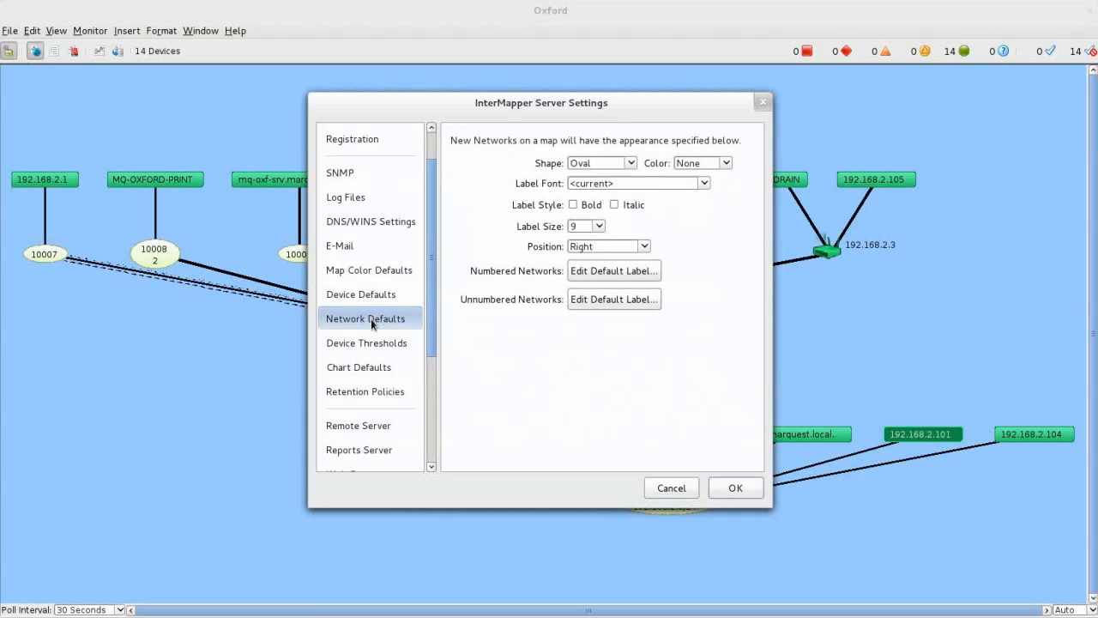
left_click(388, 343)
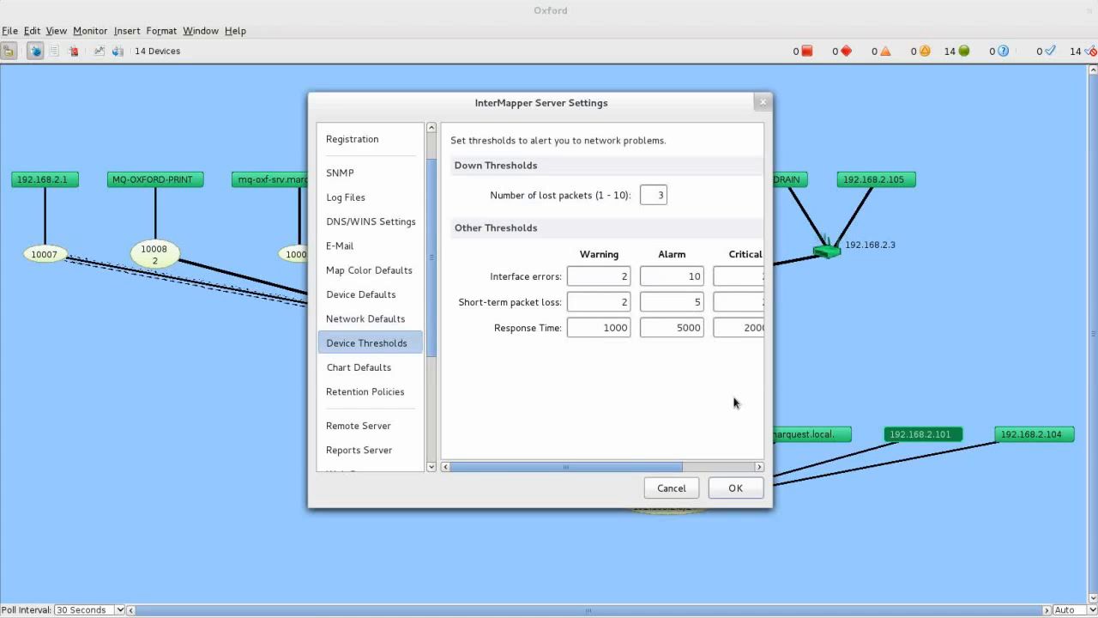
left_click_drag(431, 341, 530, 452)
left_click(672, 487)
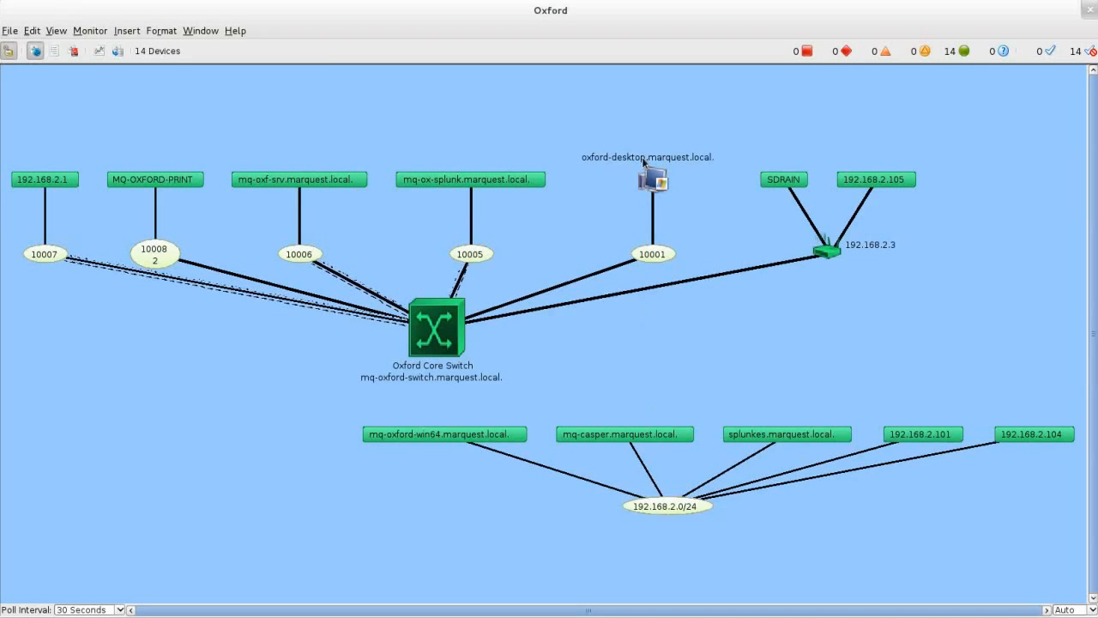
From the notifiers of 192.168.2.101, add a new Electronic Mail (SMTP) notifier and fill in the recipient's e-mail address
right_click(945, 440)
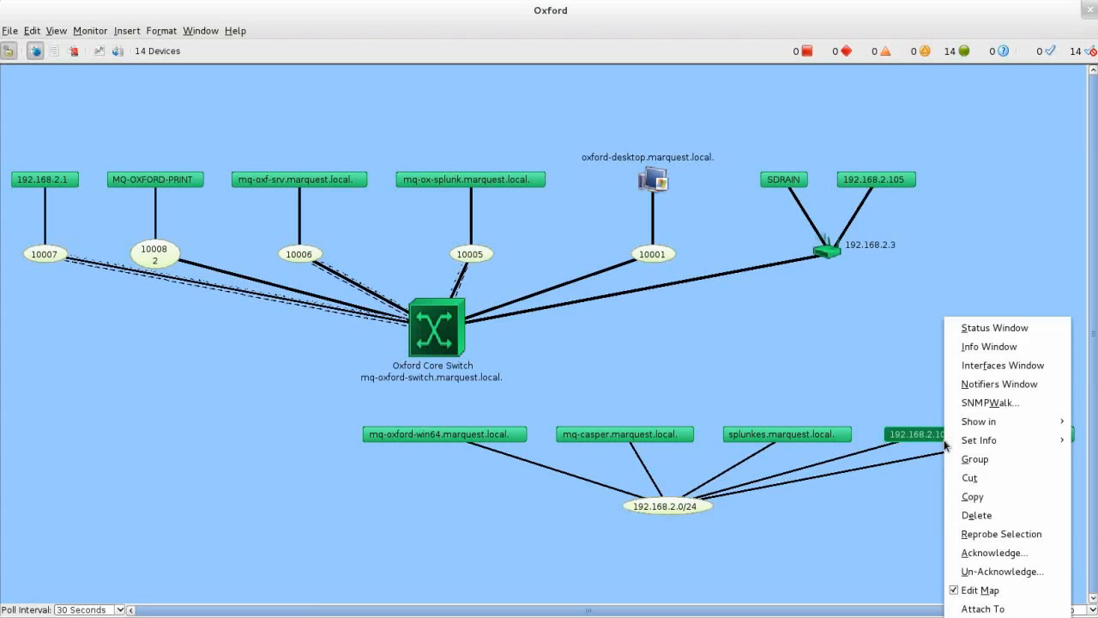
left_click(984, 387)
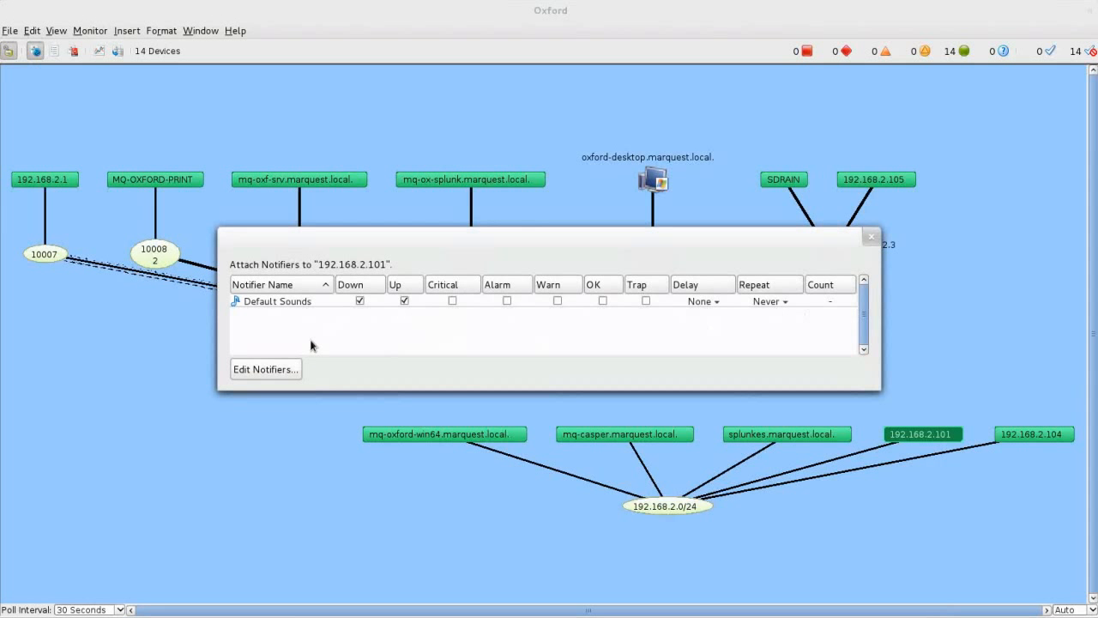
left_click(270, 370)
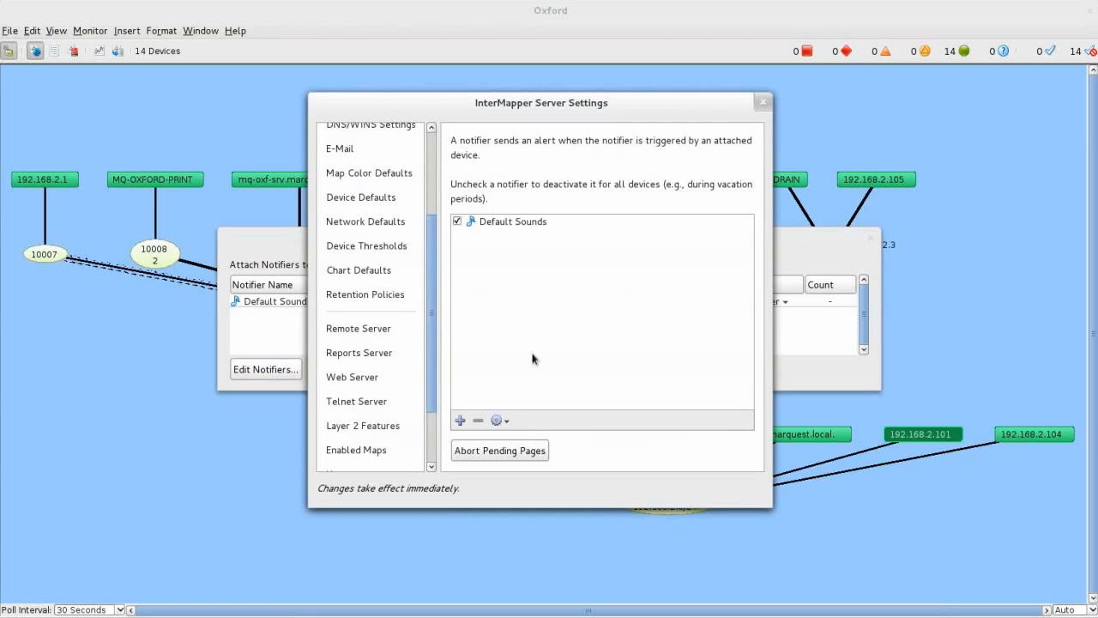
left_click(459, 420)
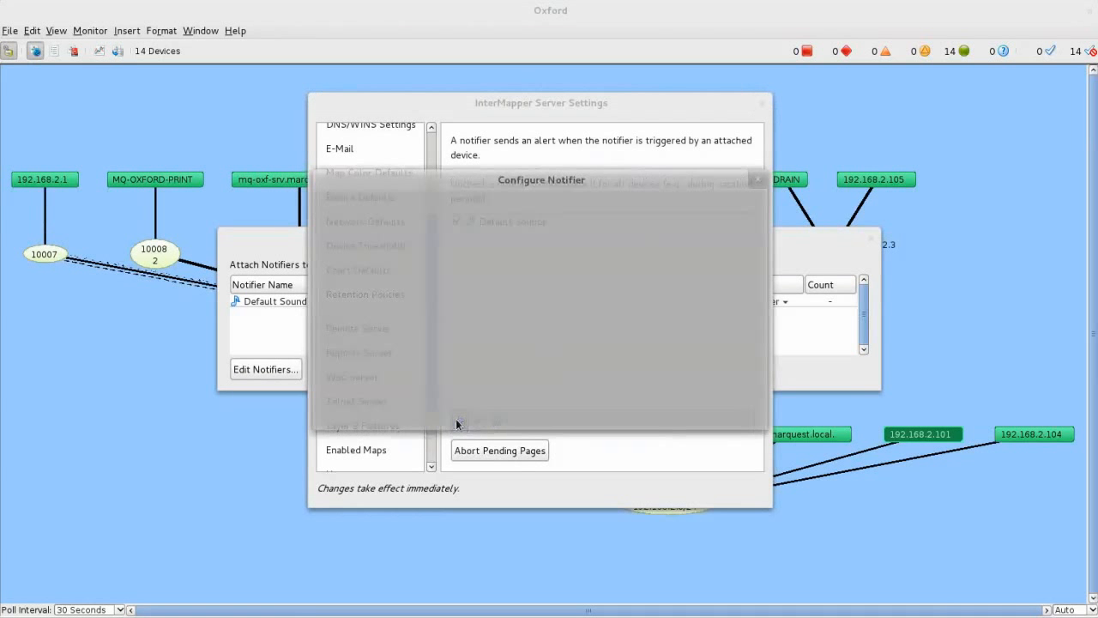
left_click(518, 233)
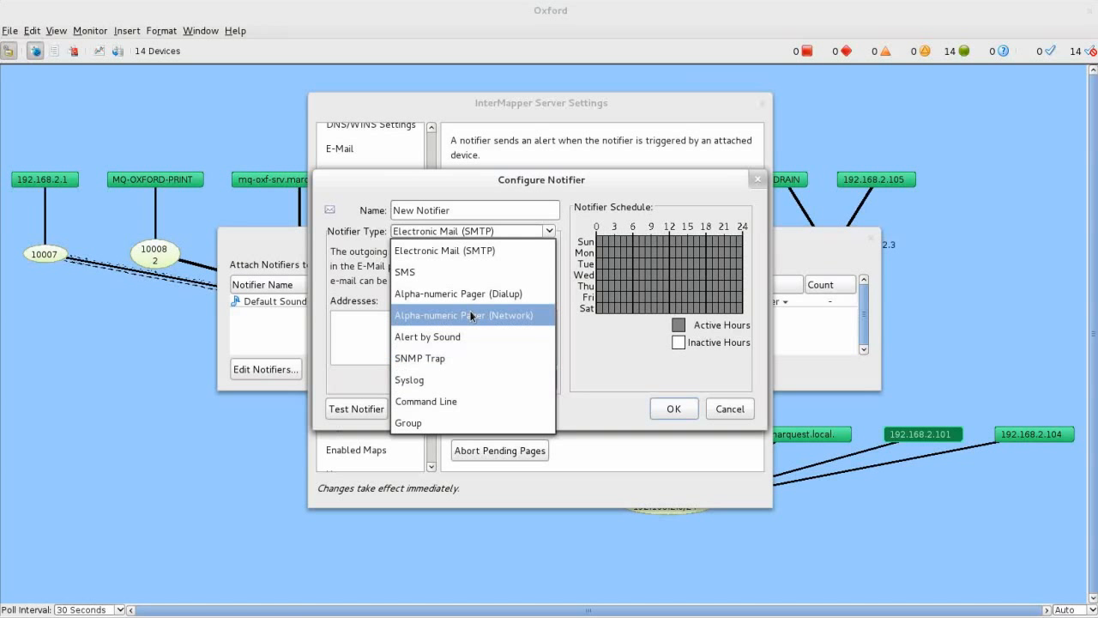
left_click(470, 252)
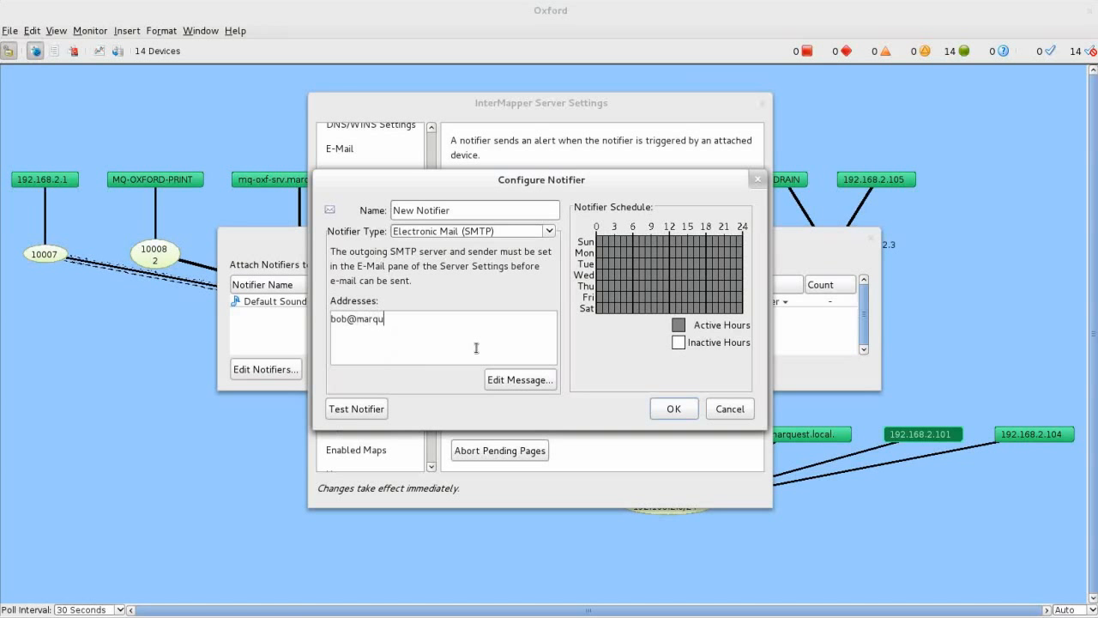
Open the notifier's message template and examine the available variables and their descriptions, enlarging the dialog
left_click(520, 379)
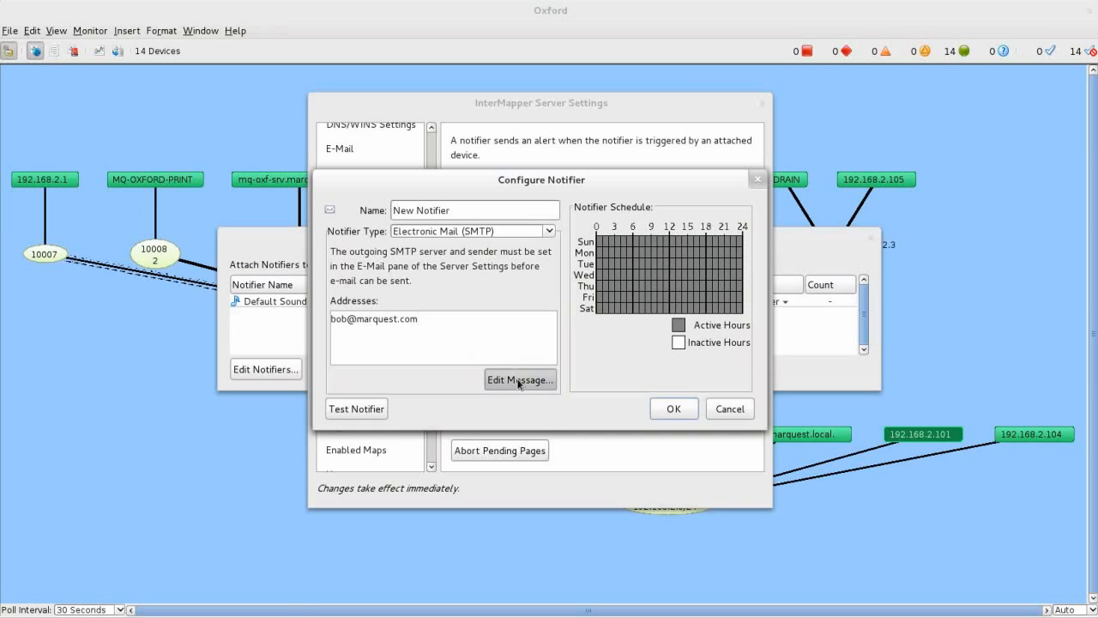
left_click(492, 263)
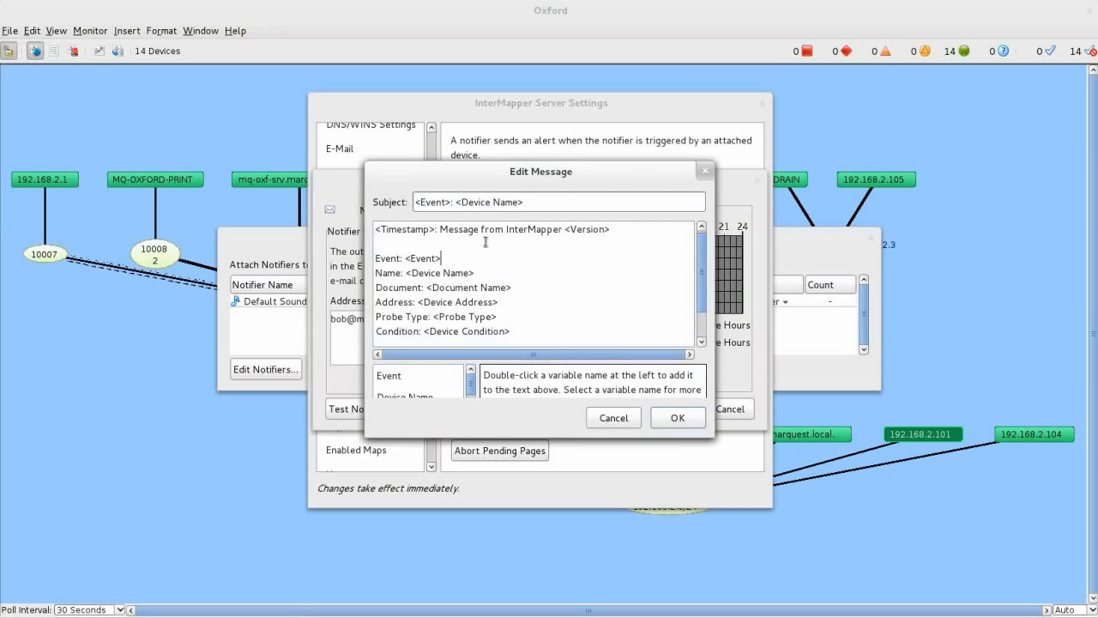
double_click(392, 234)
left_click(416, 232)
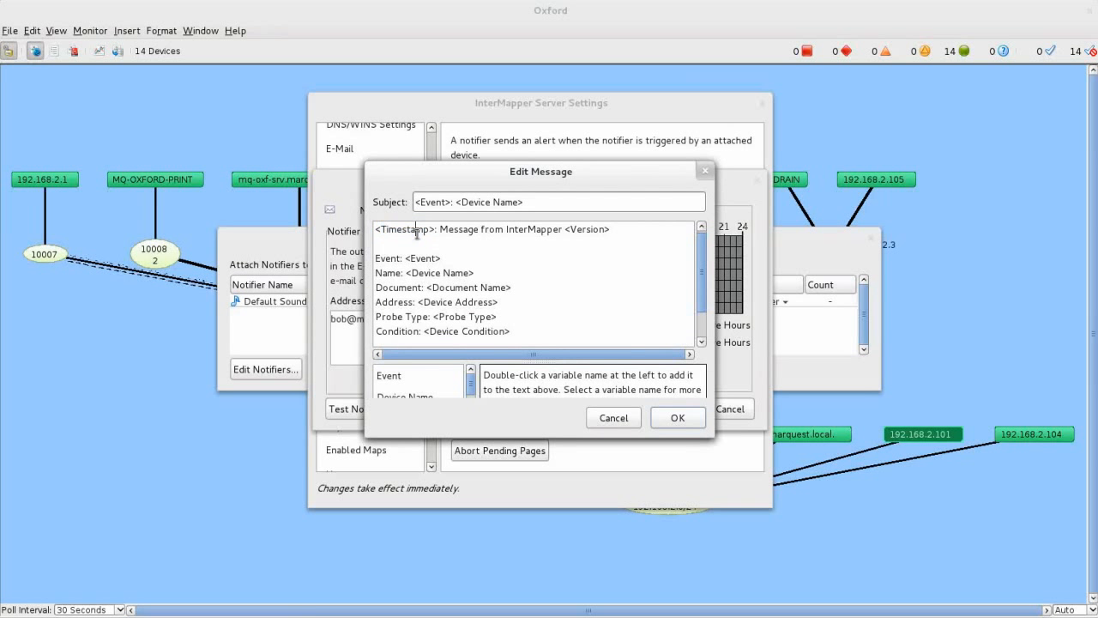
scroll(474, 391, "down", 5)
left_click(444, 394)
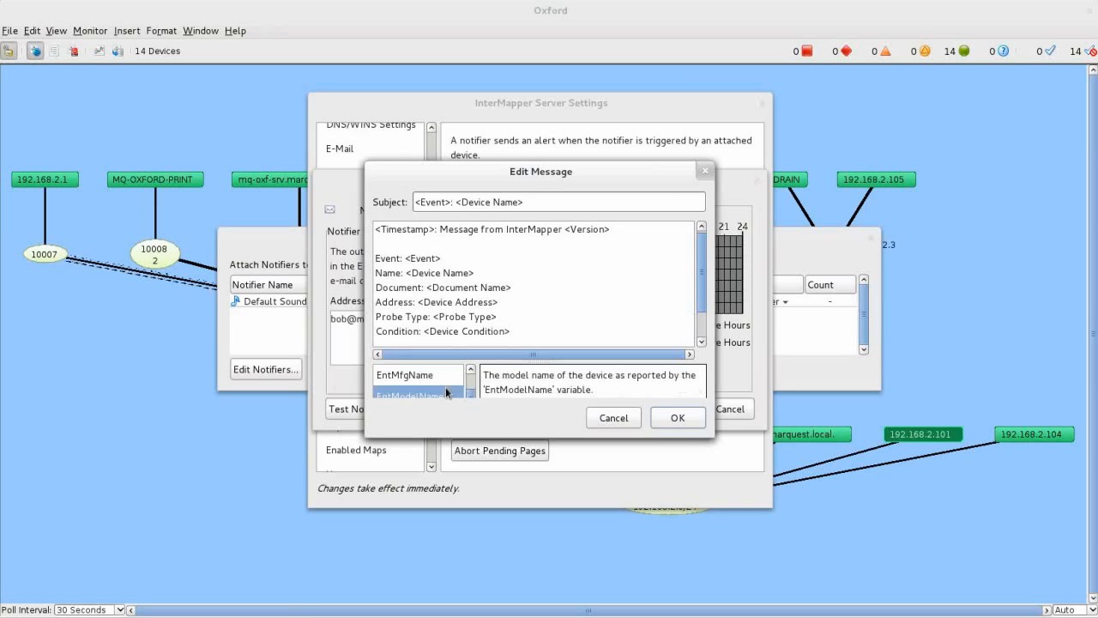
left_click(444, 380)
left_click_drag(481, 439, 484, 512)
left_click(429, 390)
left_click(424, 435)
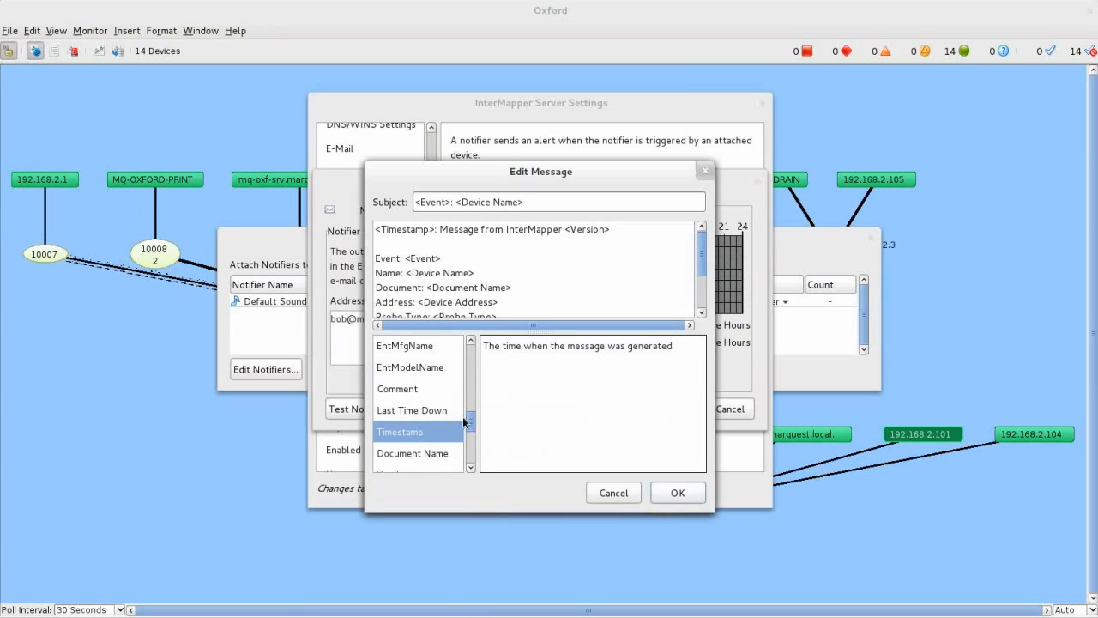
Insert the EntModelName variable on the blank line below the timestamp, delete it again, and accept the message template
left_click(411, 368)
left_click(411, 242)
double_click(404, 371)
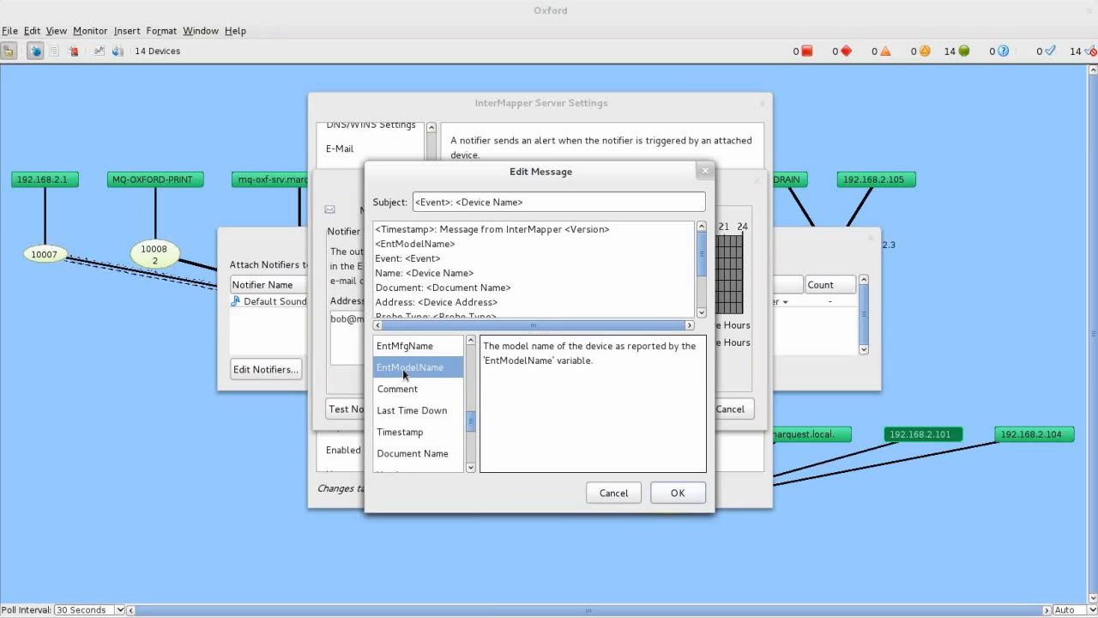
left_click_drag(459, 242, 365, 245)
key("BackSpace")
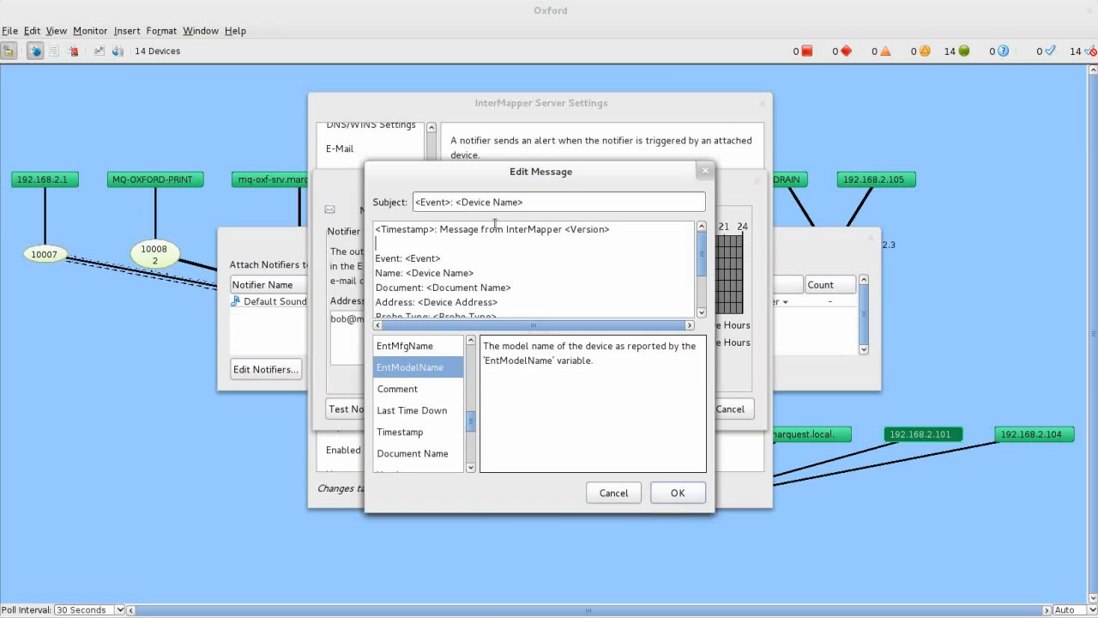
left_click(503, 206)
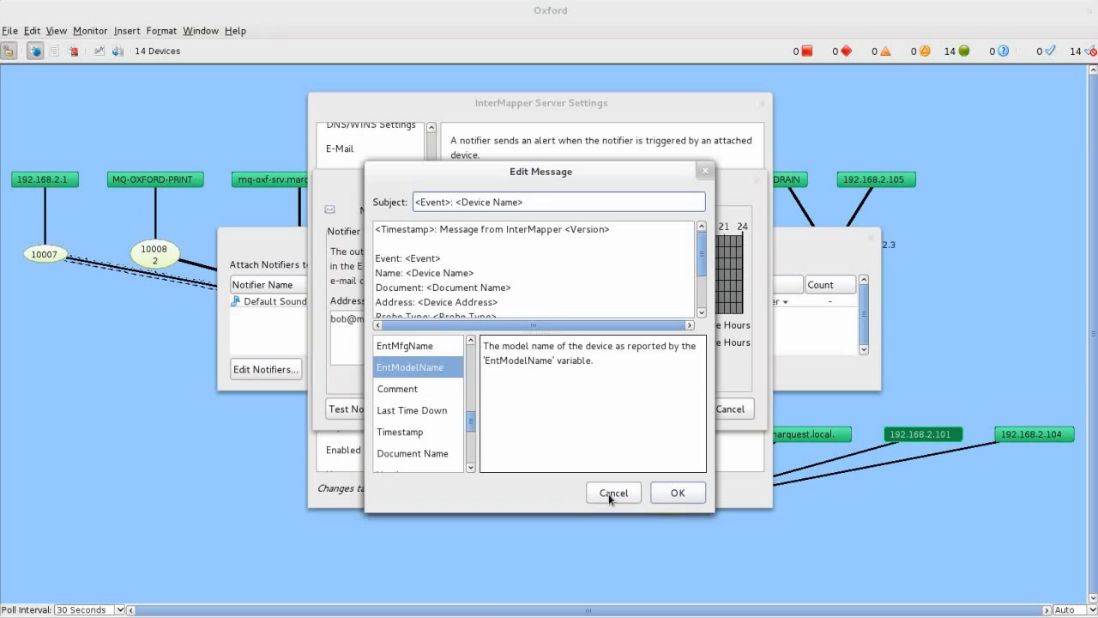
left_click(670, 495)
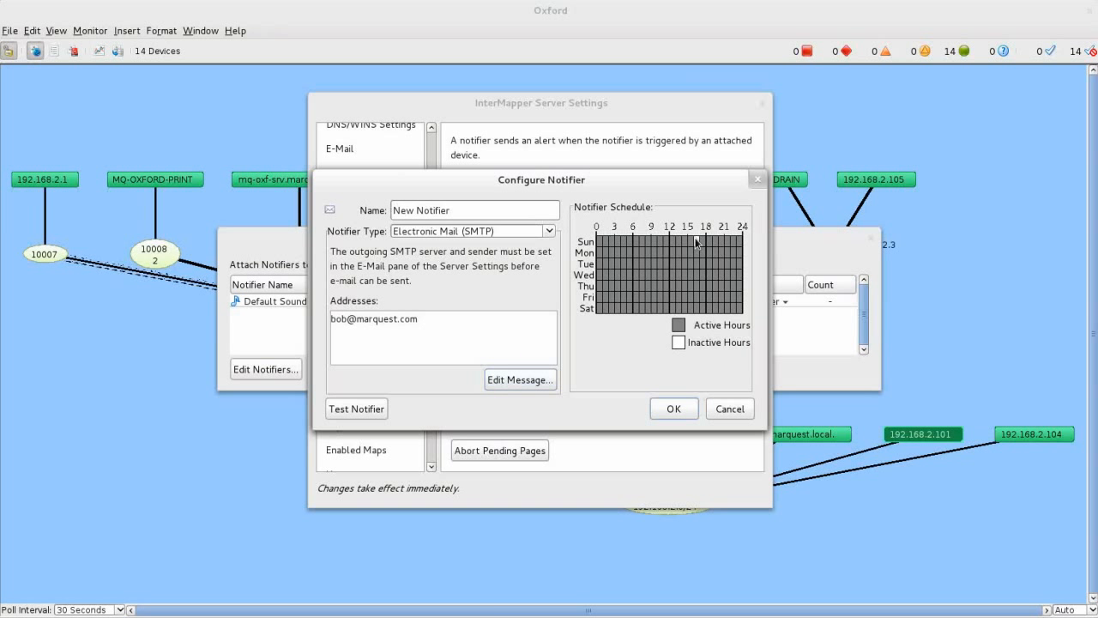
Make the notifier inactive from hour 16 to 24 every day, name it Email, save it and close the server settings
left_click_drag(700, 249, 745, 320)
left_click_drag(702, 270, 696, 248)
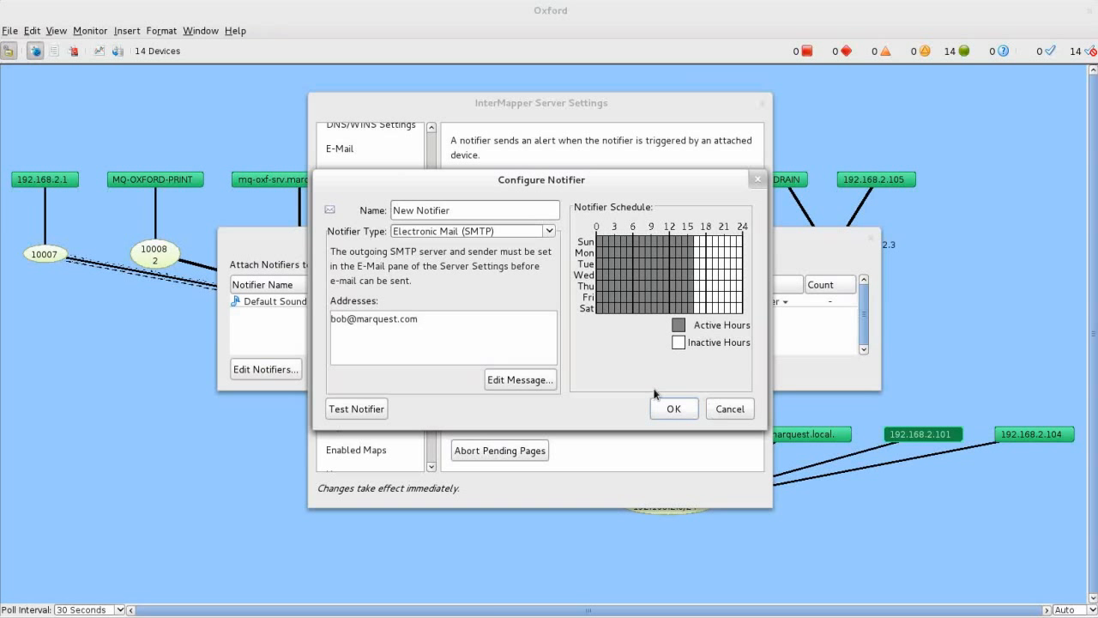
triple_click(507, 216)
type("Email")
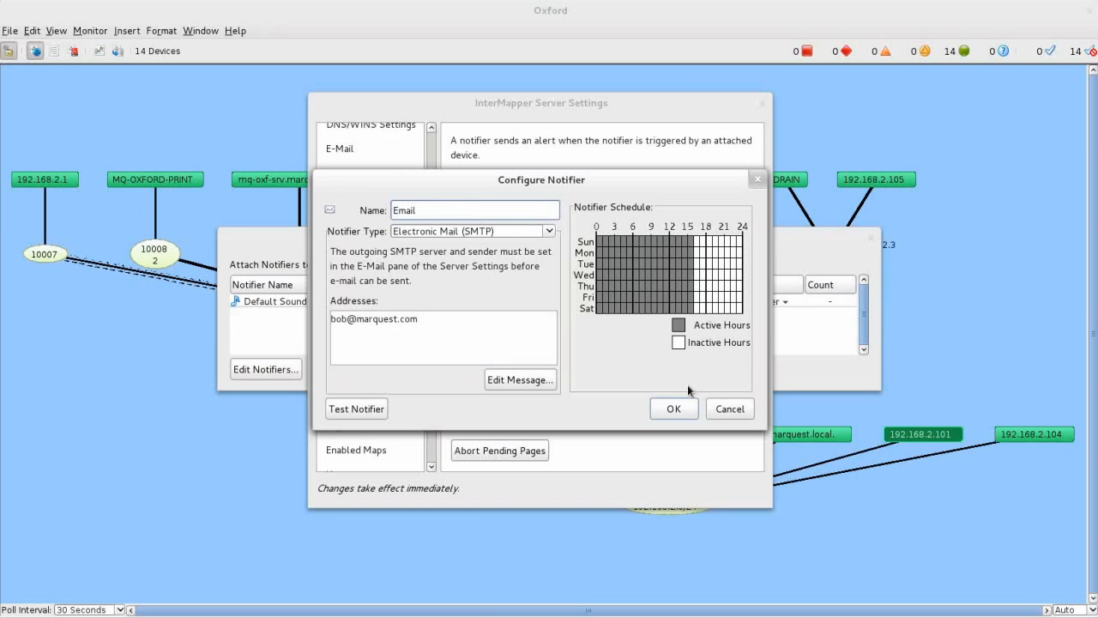
left_click(675, 408)
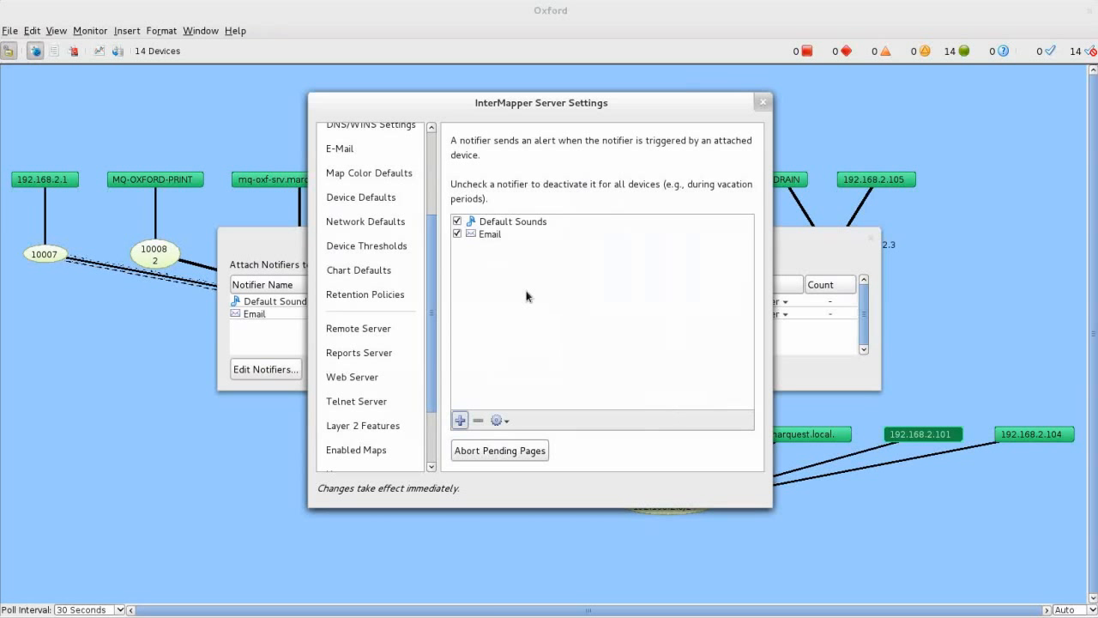
left_click(763, 102)
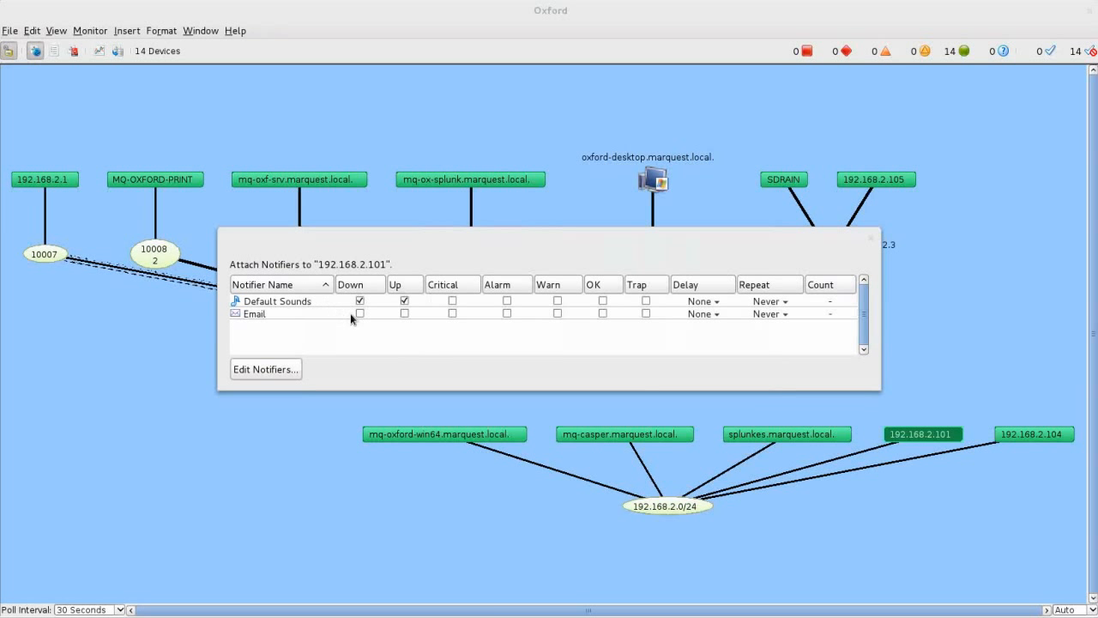
Attach the Email notifier to 192.168.2.101 for Down and Up events, trying a 5-minute delay before setting the delay back to None
left_click(361, 315)
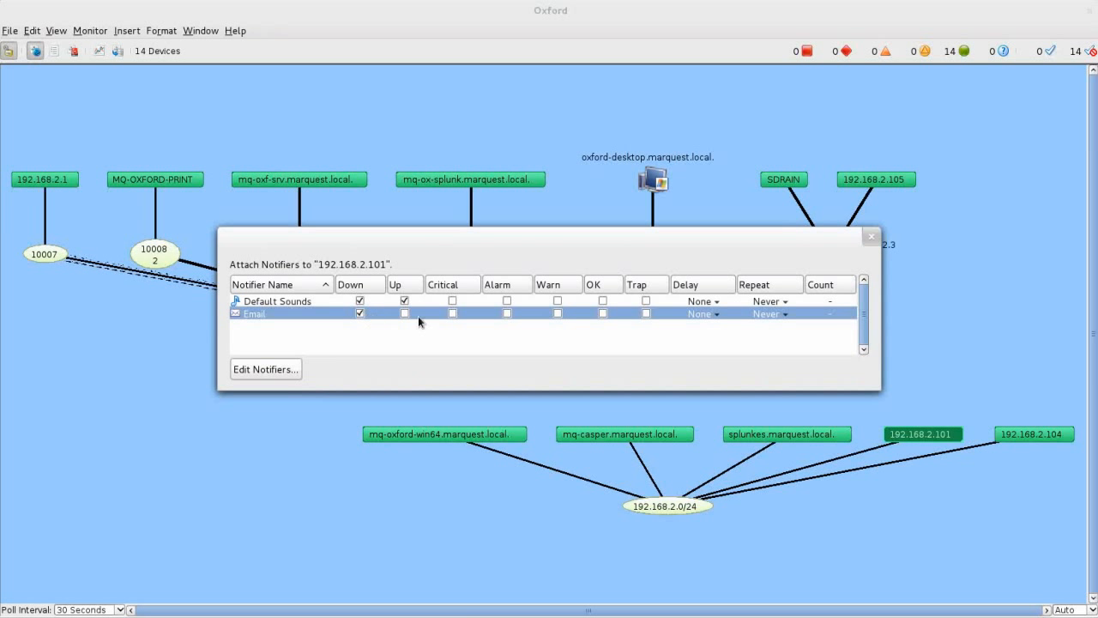
left_click(709, 316)
left_click(711, 412)
left_click(724, 316)
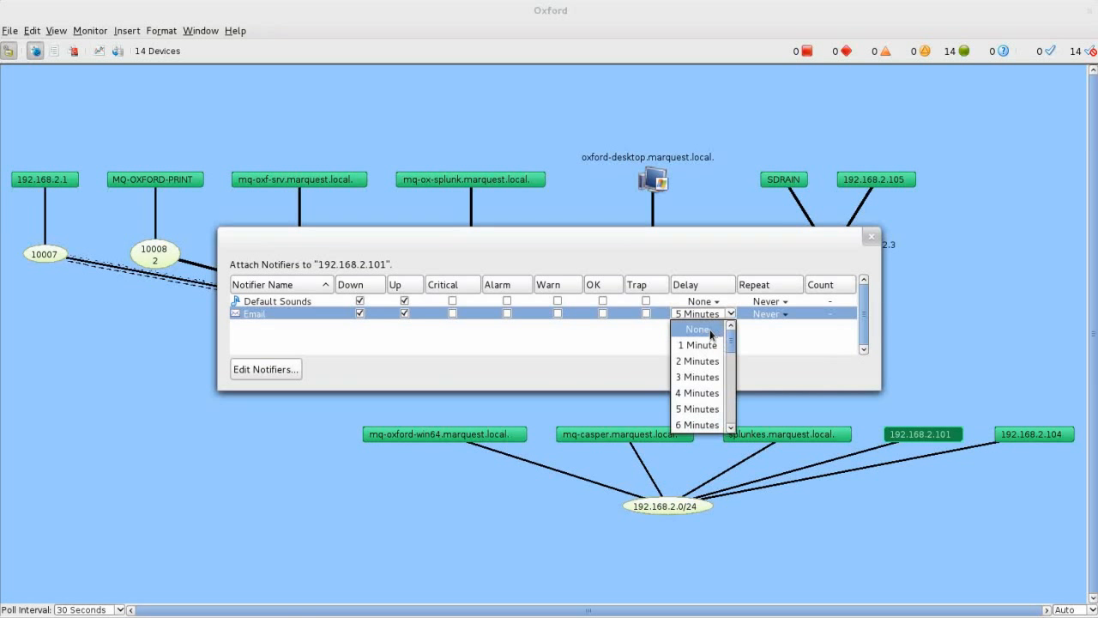
left_click(718, 328)
Set the Email notifier to repeat every 5 minutes, view the repeat count options, and close the notifier window
left_click(774, 315)
scroll(766, 352, "down", 2)
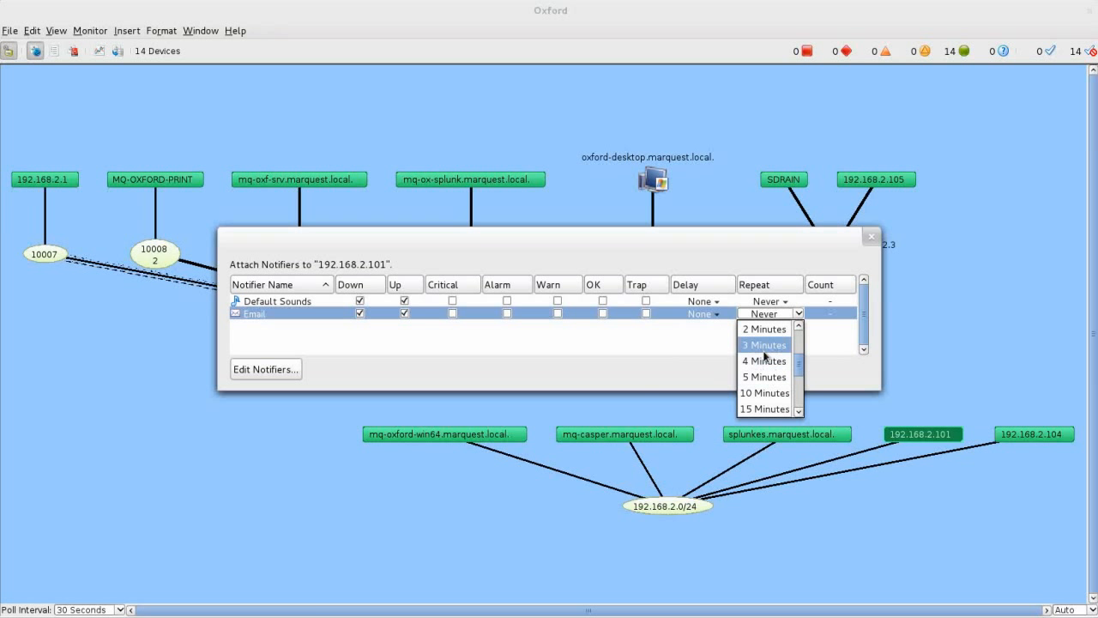
scroll(768, 360, "down", 3)
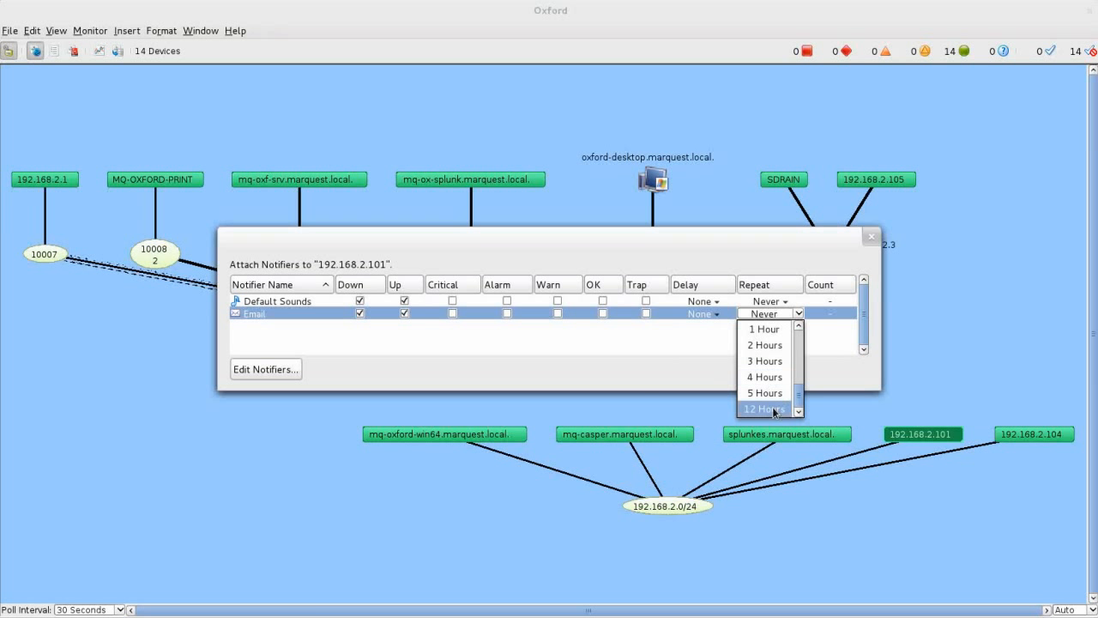
scroll(767, 395, "up", 5)
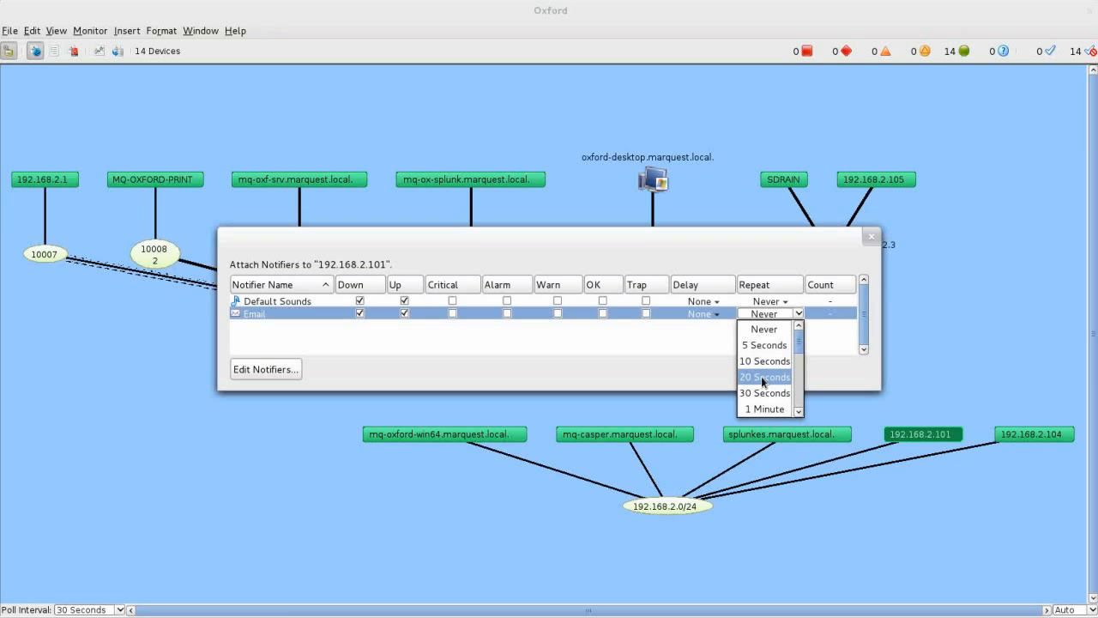
scroll(764, 377, "down", 1)
scroll(766, 392, "down", 1)
left_click(766, 377)
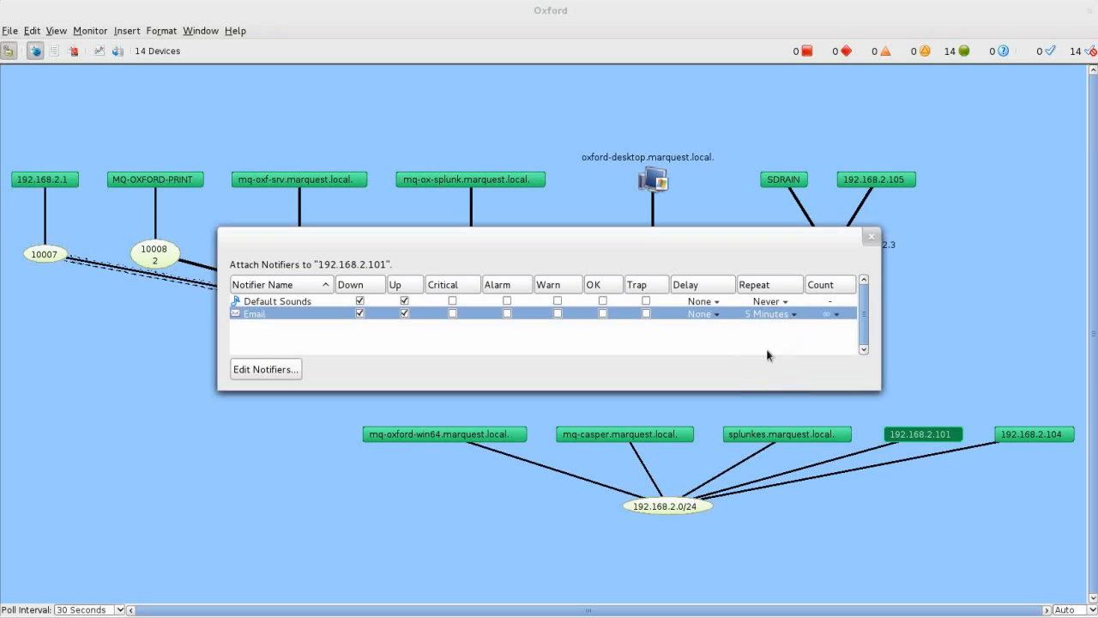
left_click(832, 321)
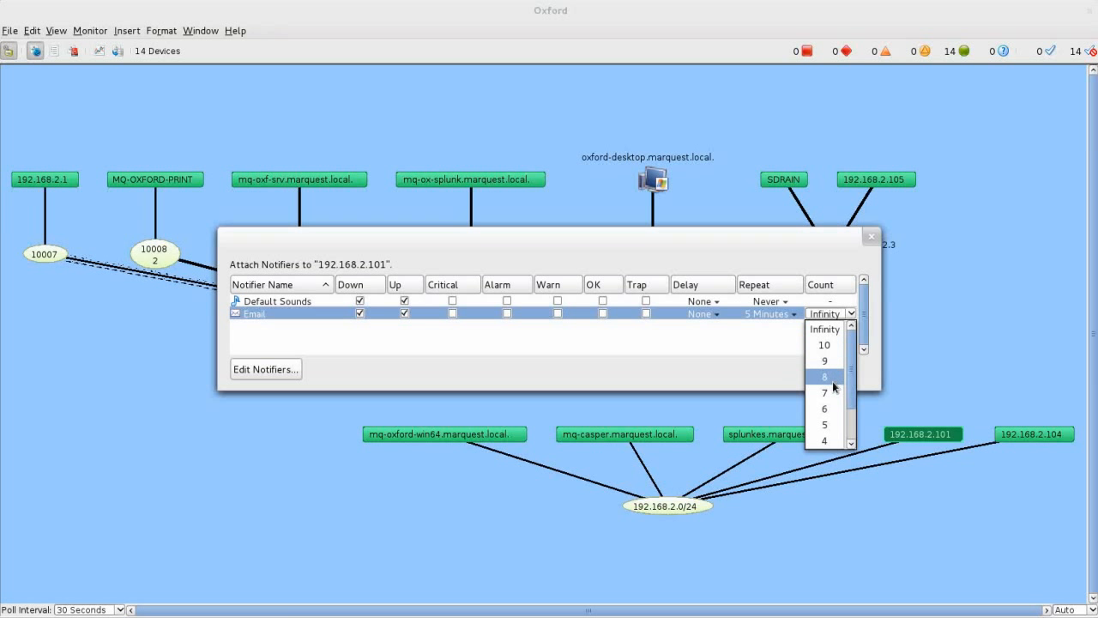
left_click(824, 317)
left_click(776, 346)
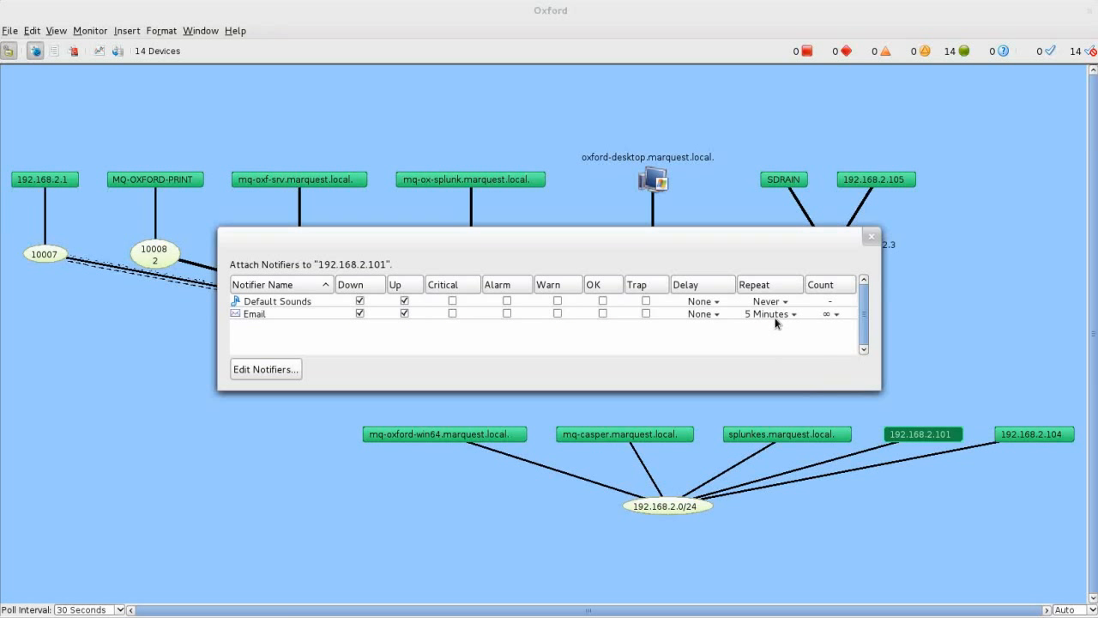
left_click(869, 237)
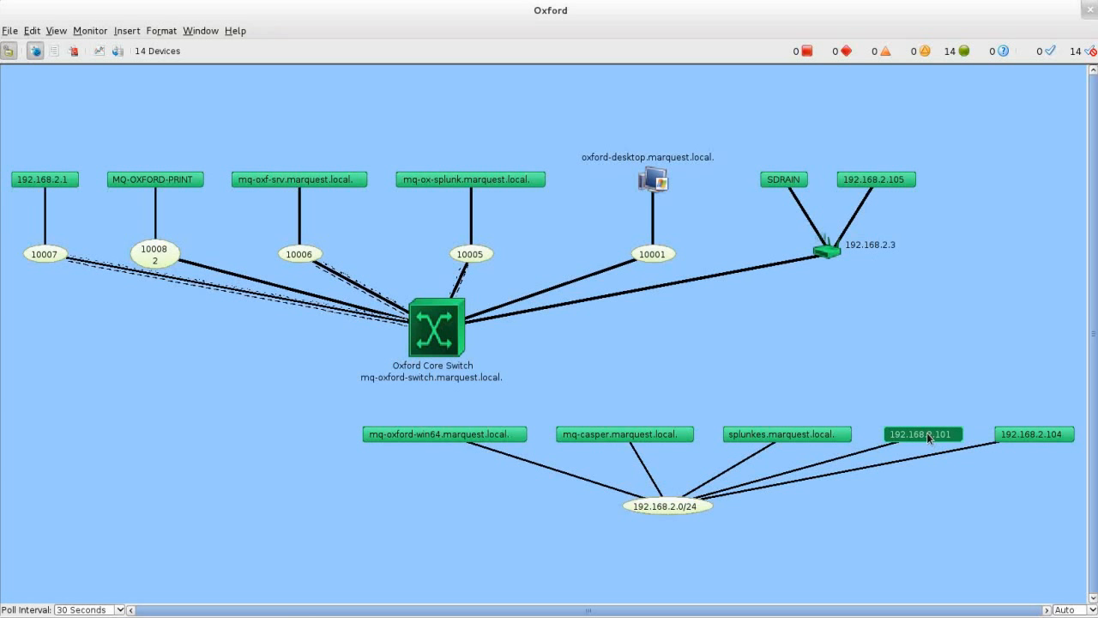
right_click(928, 437)
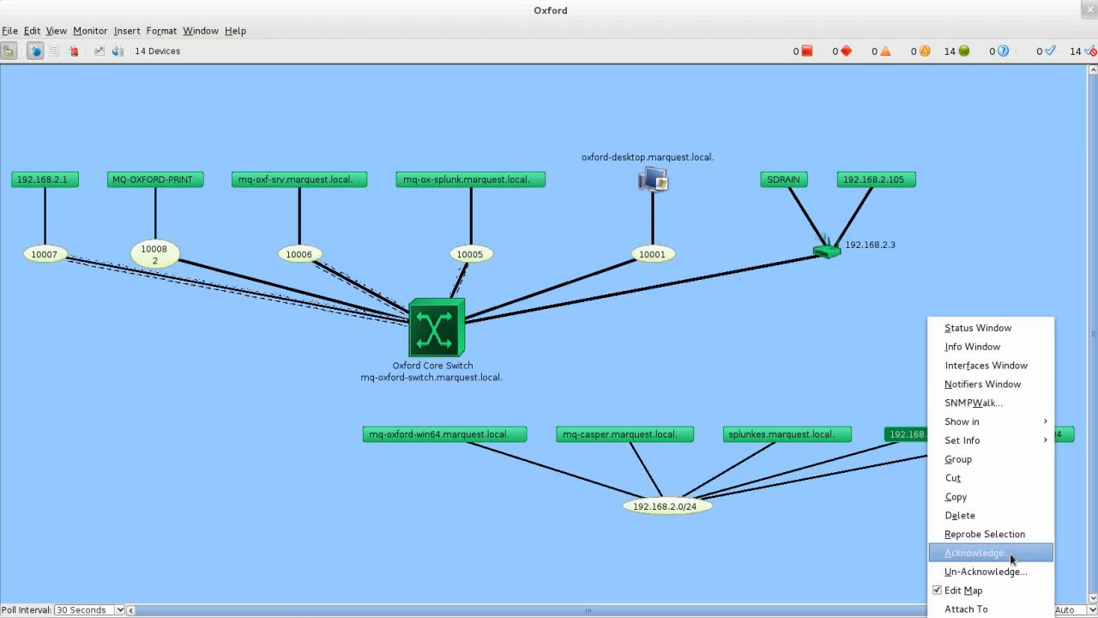
left_click(841, 363)
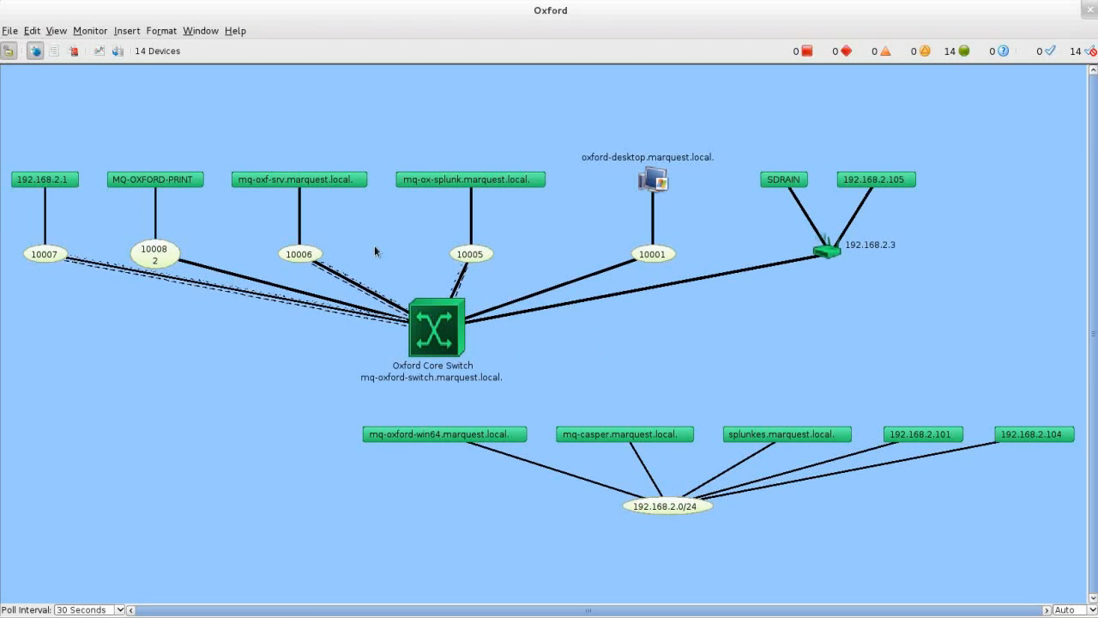
Open the server settings and examine the users and the members of the Administrators group
left_click(32, 30)
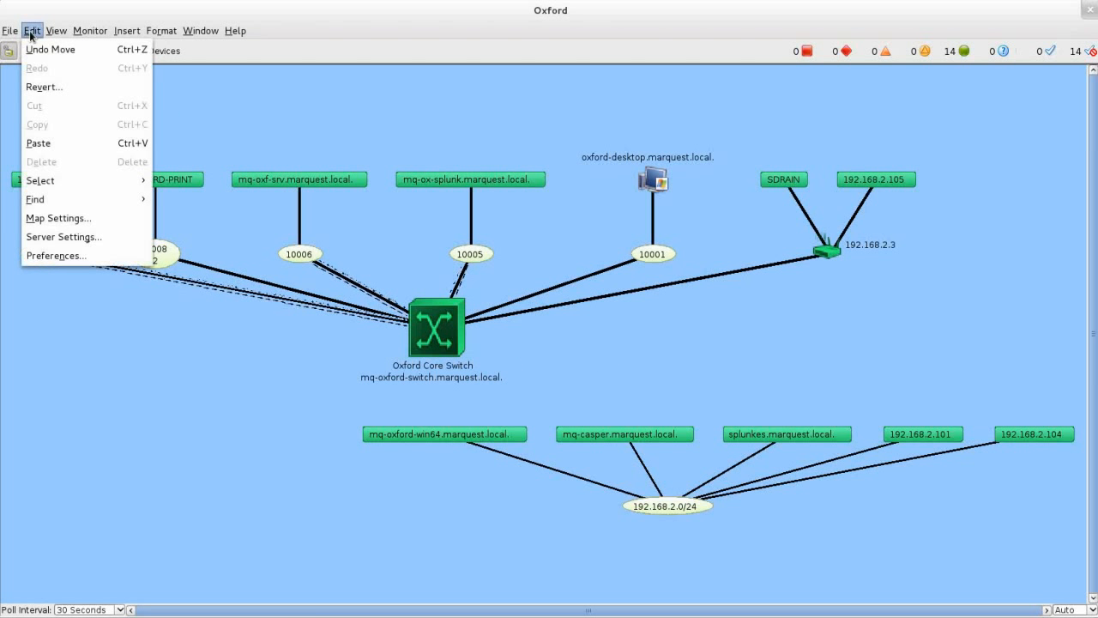
left_click(62, 237)
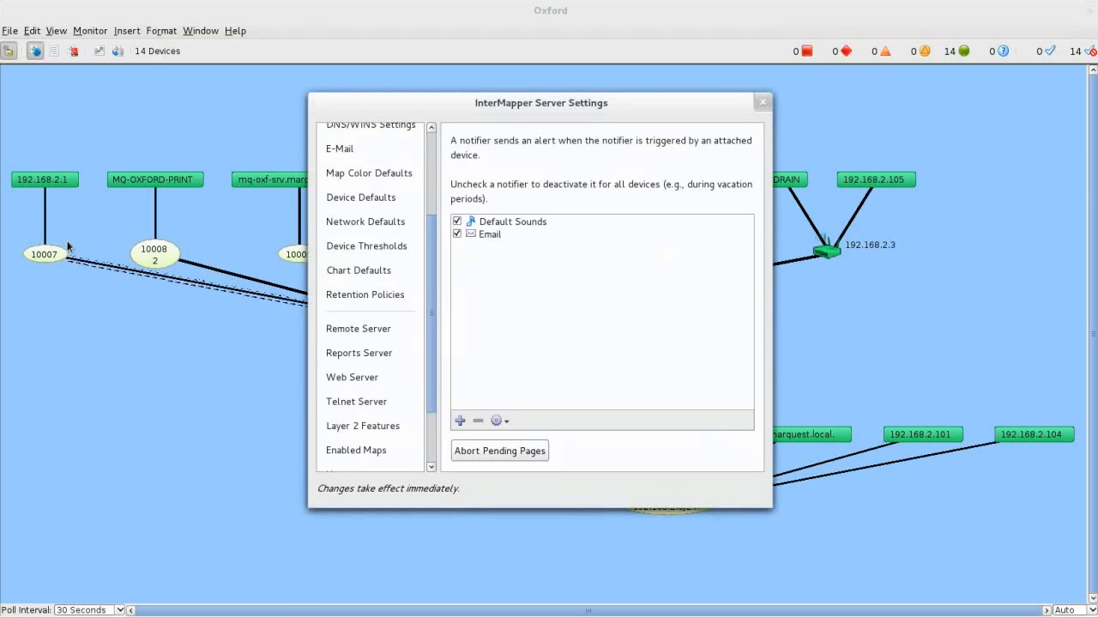
scroll(404, 377, "down", 3)
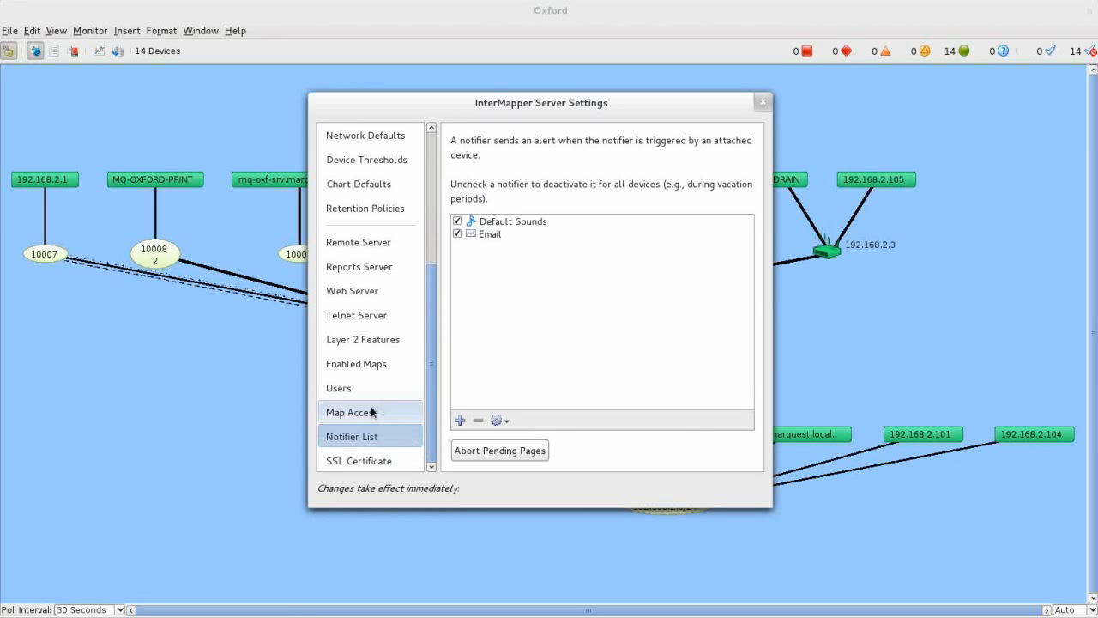
left_click(359, 388)
left_click(455, 193)
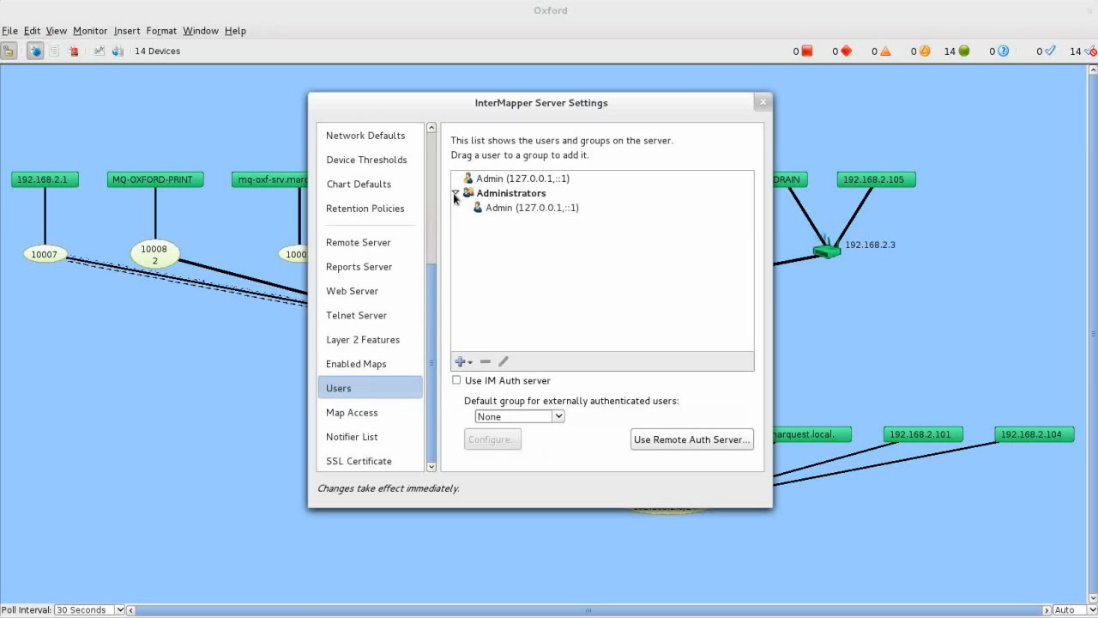
left_click(455, 193)
Examine the map access permissions by user and by map, widening the Path column, and close the server settings
left_click(377, 413)
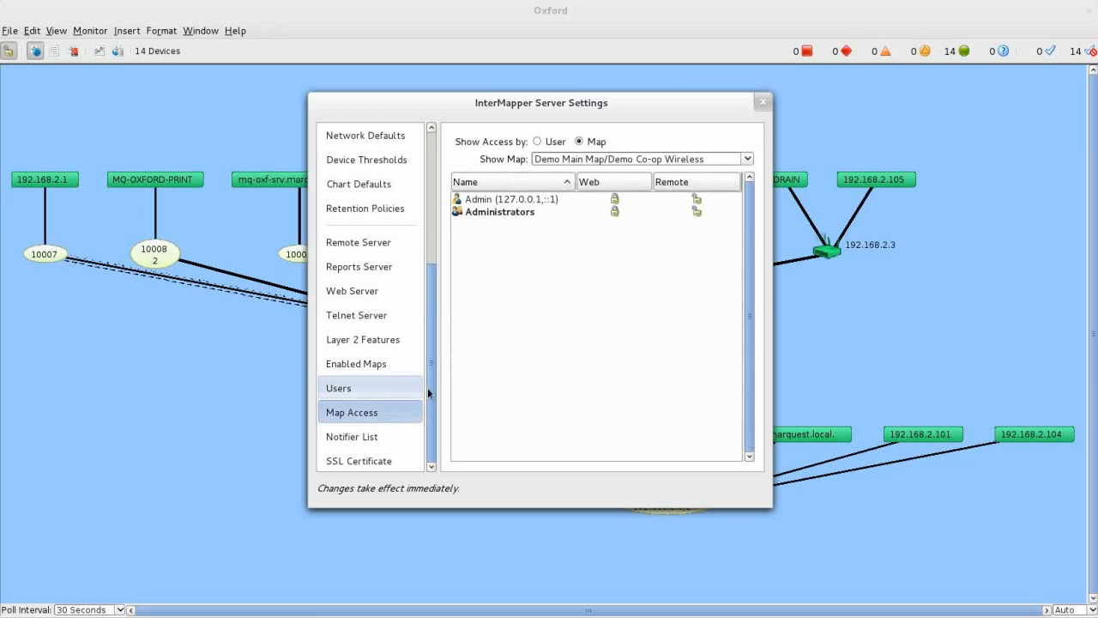
left_click(537, 142)
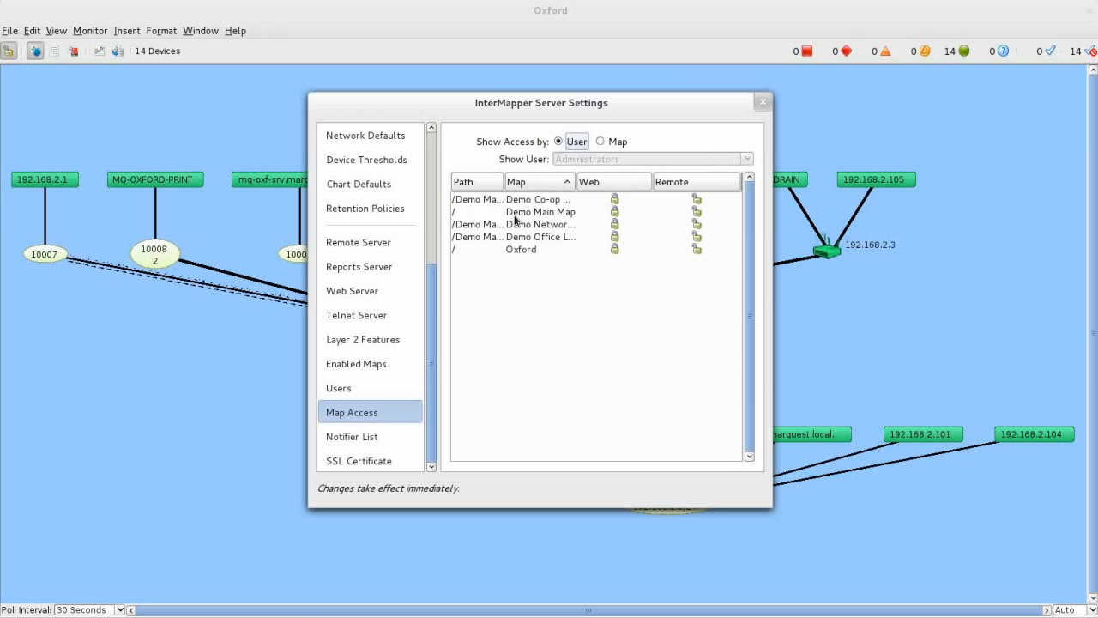
left_click_drag(503, 183, 520, 202)
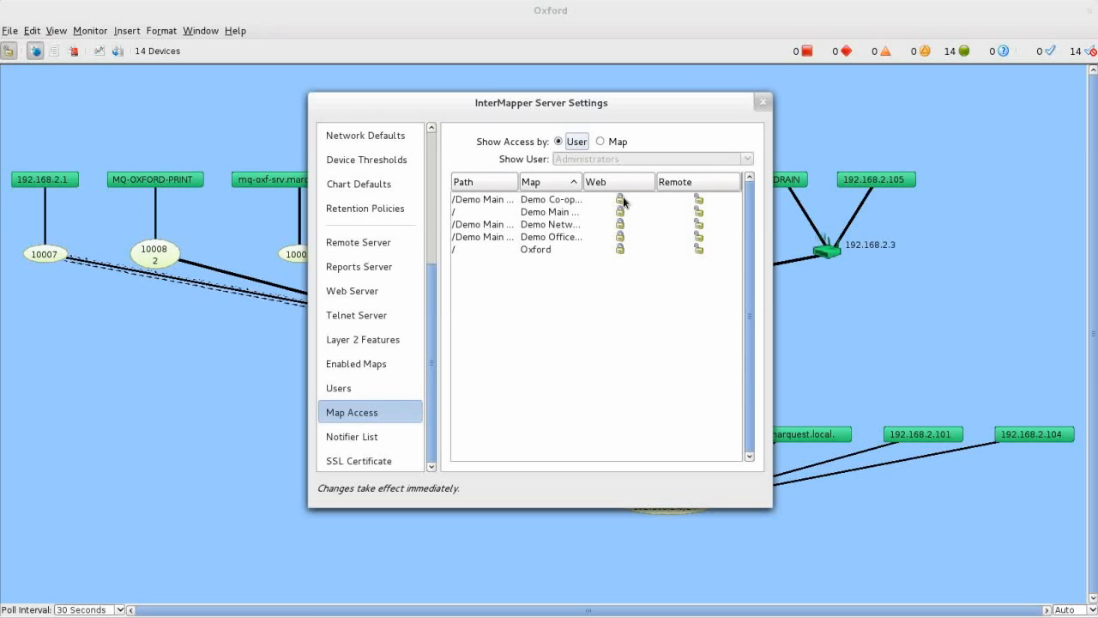
left_click(699, 218)
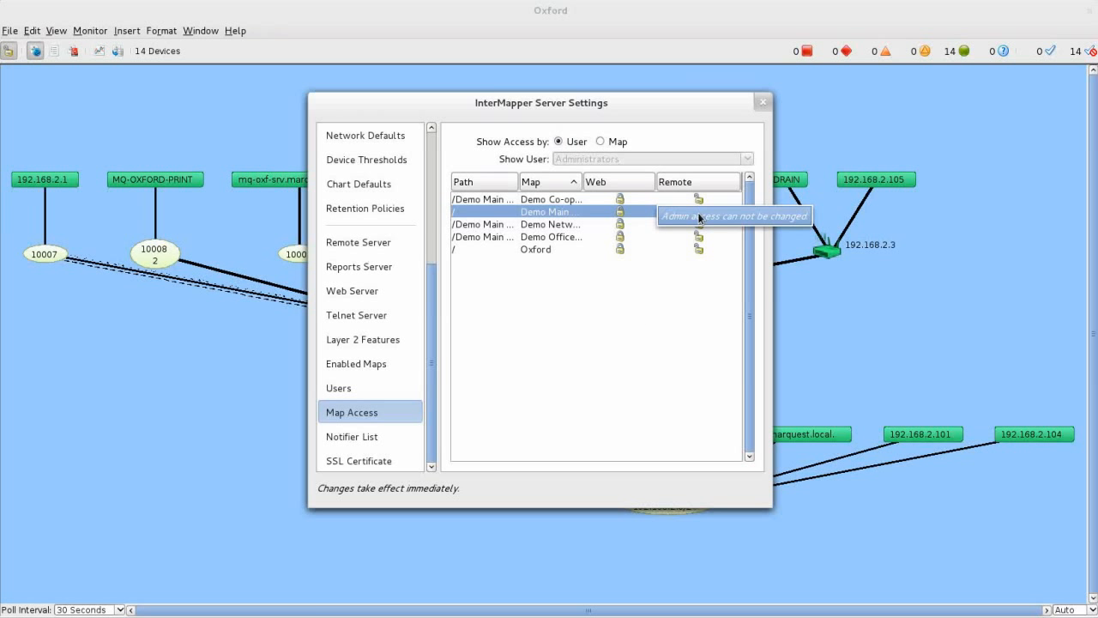
left_click(601, 143)
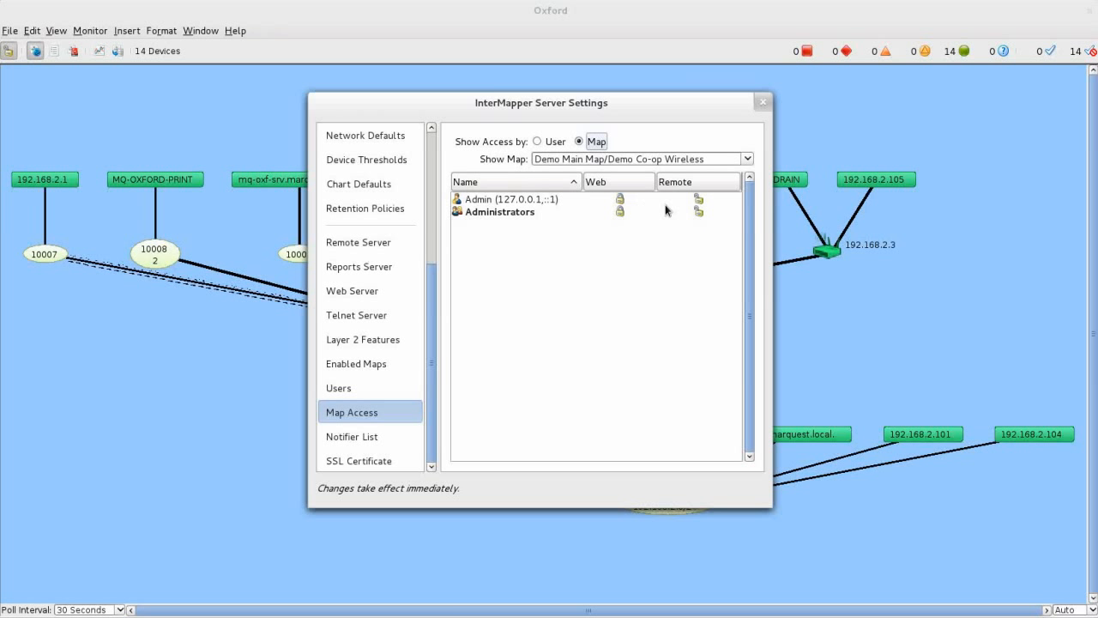
left_click(598, 160)
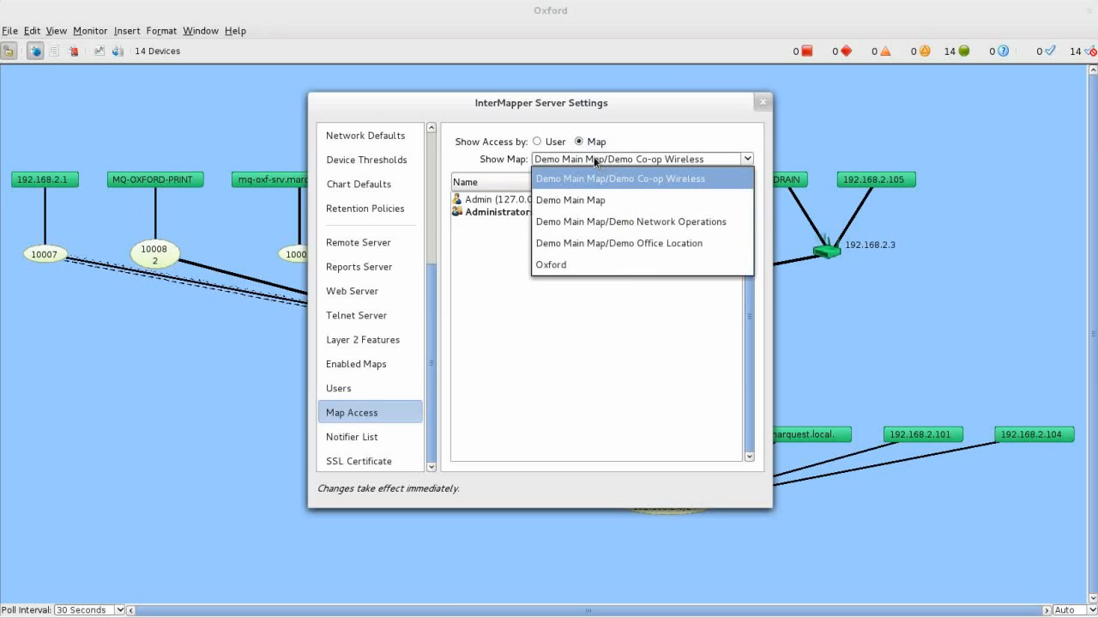
left_click(537, 141)
left_click(763, 102)
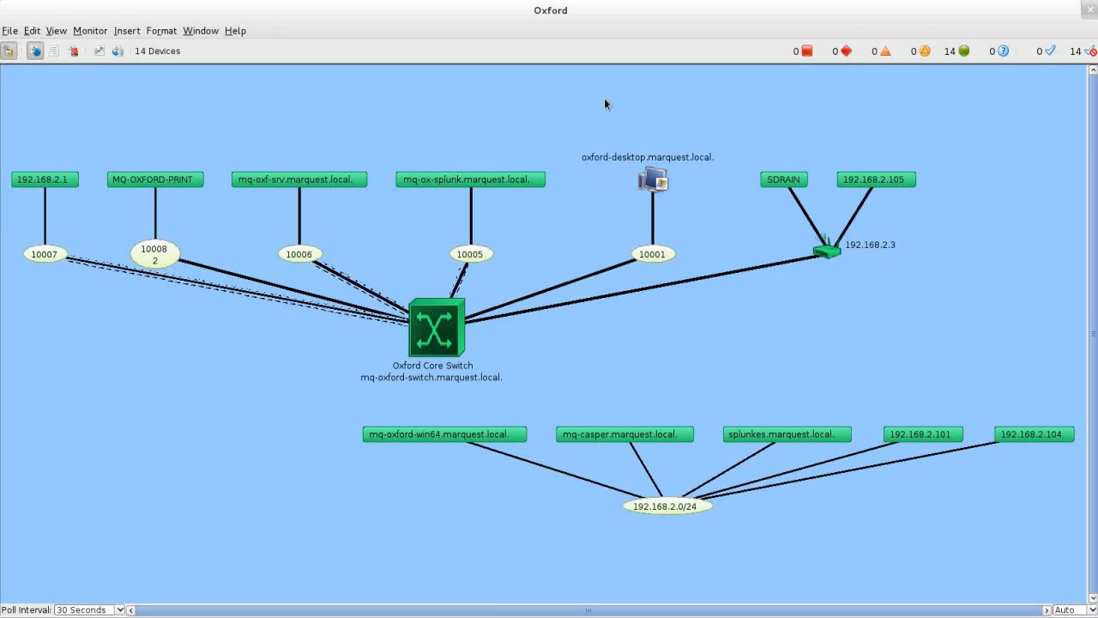